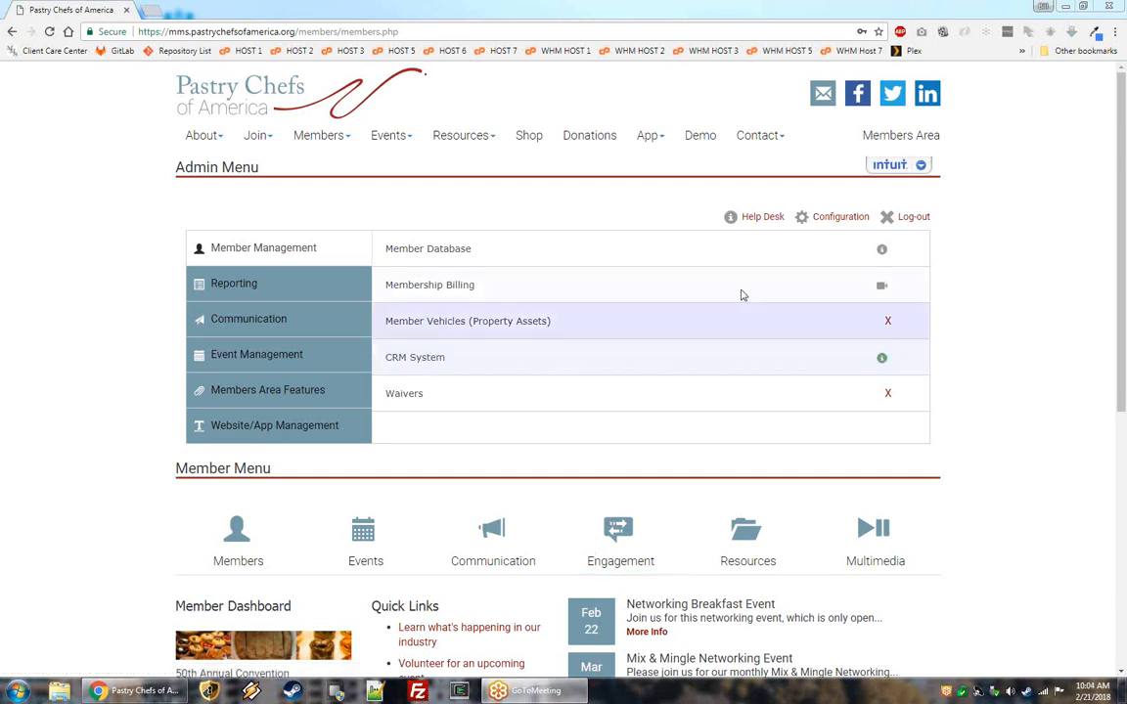
Open the Event Registration global configuration and expand its General Options section down to the CEU settings.
{"action": "left_click", "coordinate": [839, 217]}
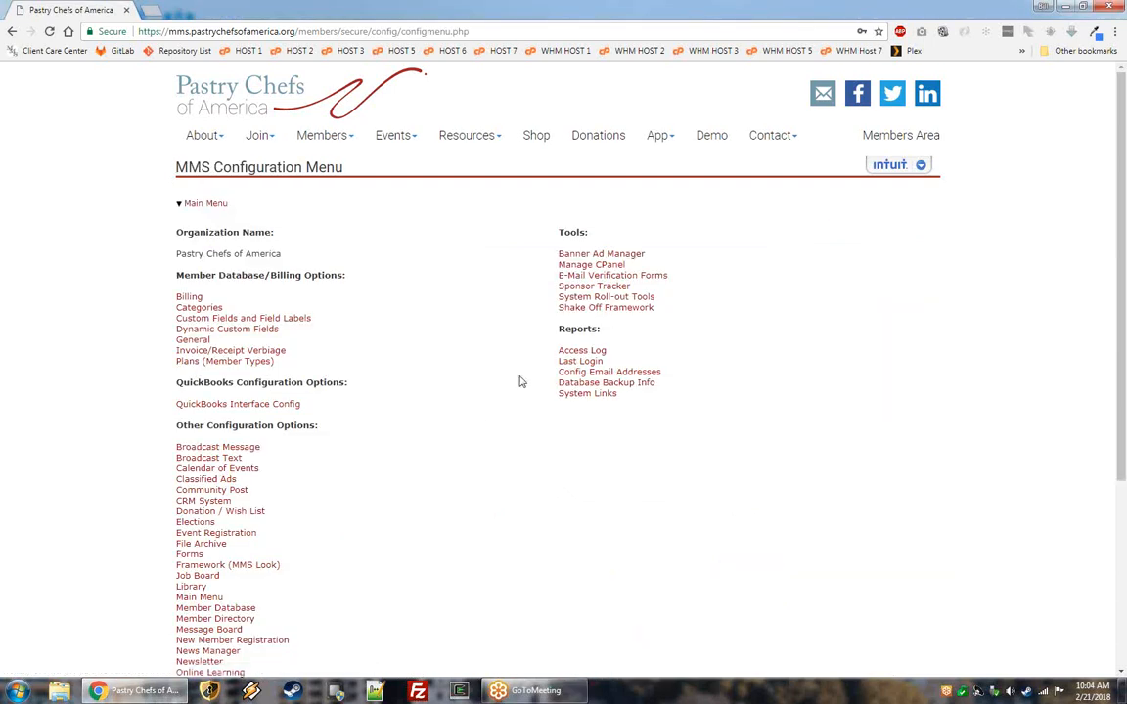
{"action": "scroll", "coordinate": [430, 440], "scroll_direction": "down", "scroll_amount": 1}
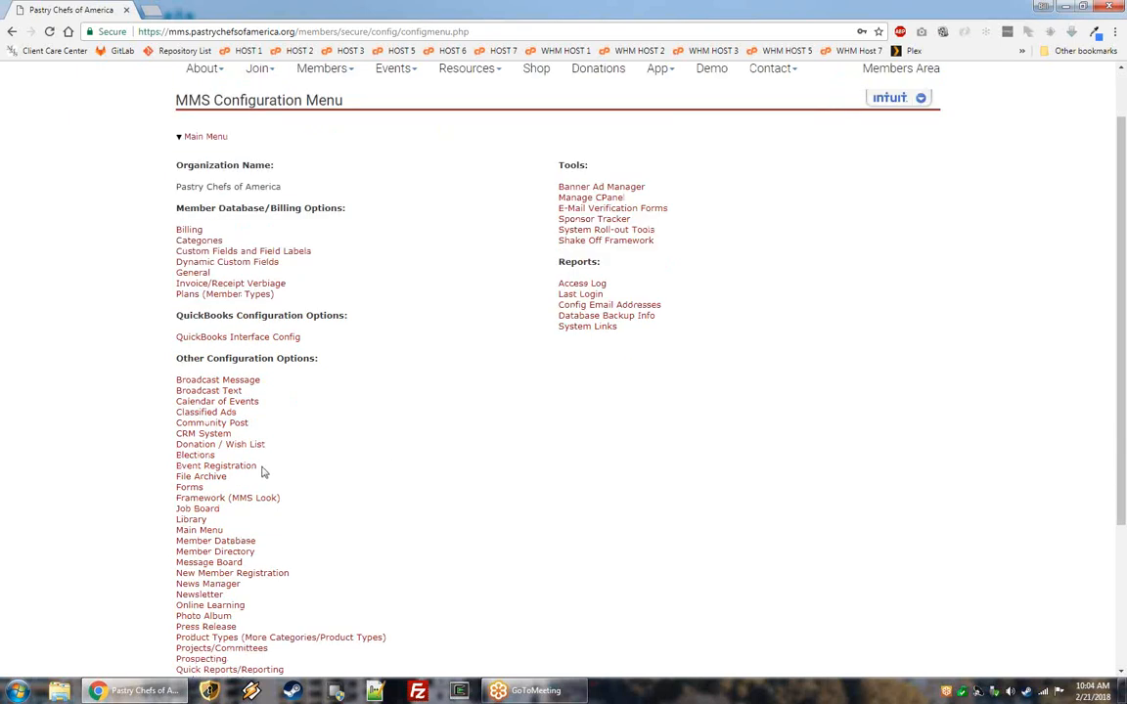
{"action": "left_click_drag", "start_coordinate": [259, 468], "coordinate": [180, 475]}
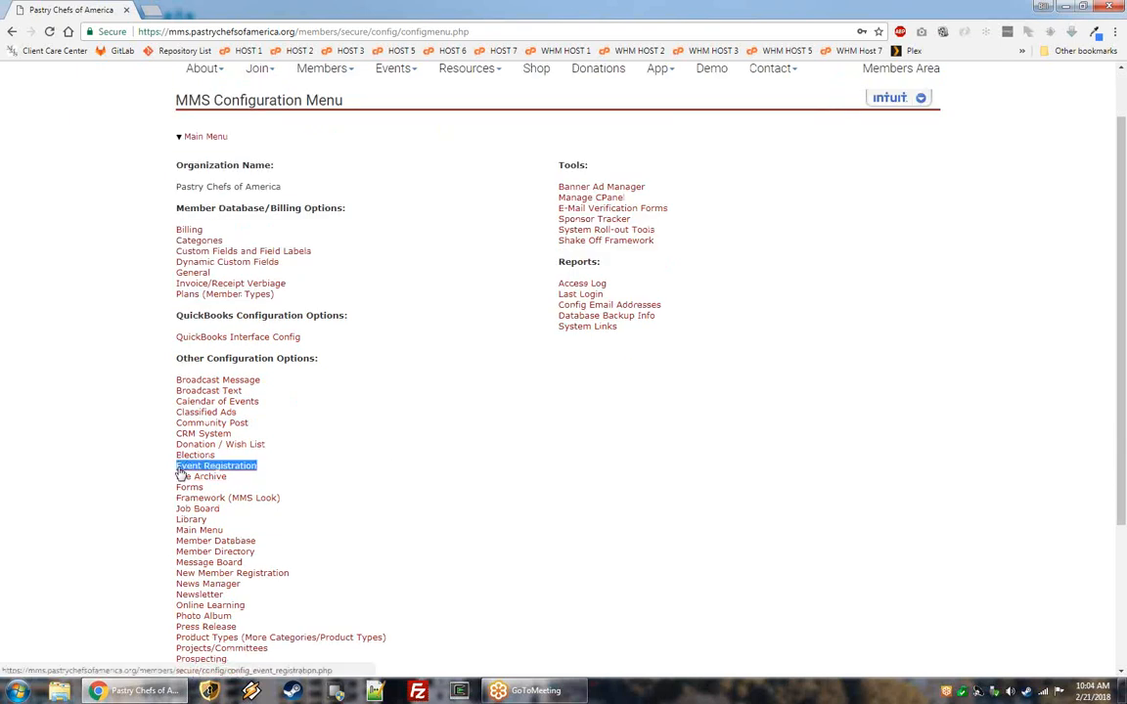
{"action": "left_click", "coordinate": [246, 468]}
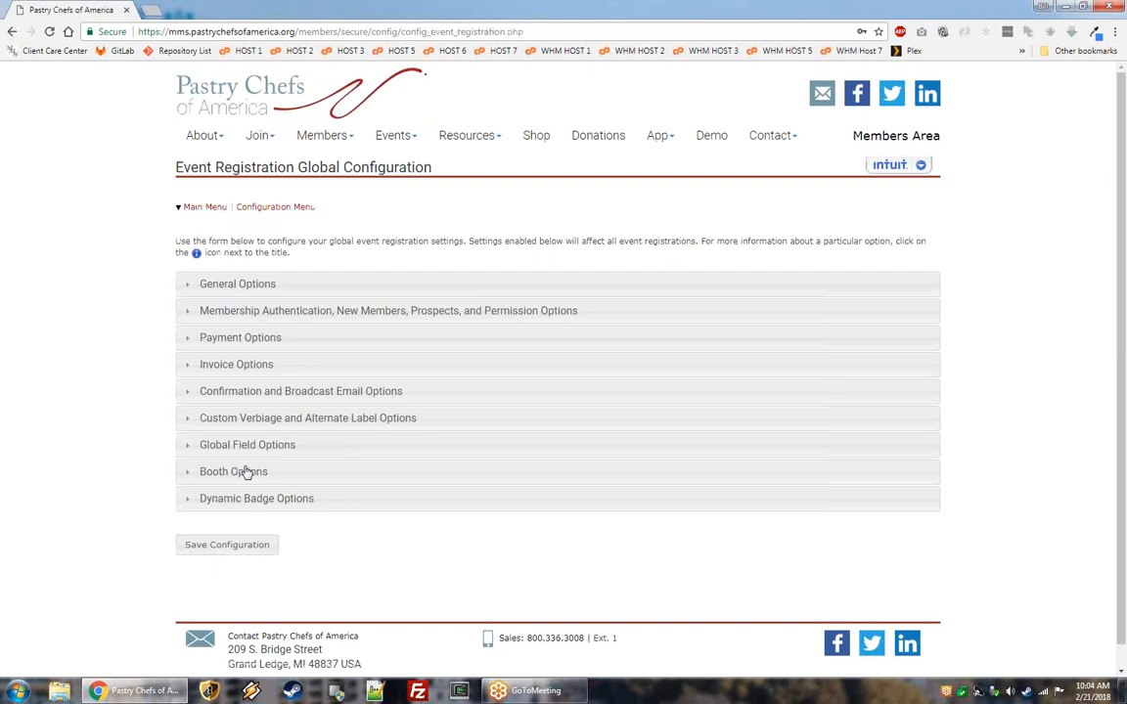
{"action": "left_click", "coordinate": [223, 284]}
{"action": "scroll", "coordinate": [171, 293], "scroll_direction": "down", "scroll_amount": 3}
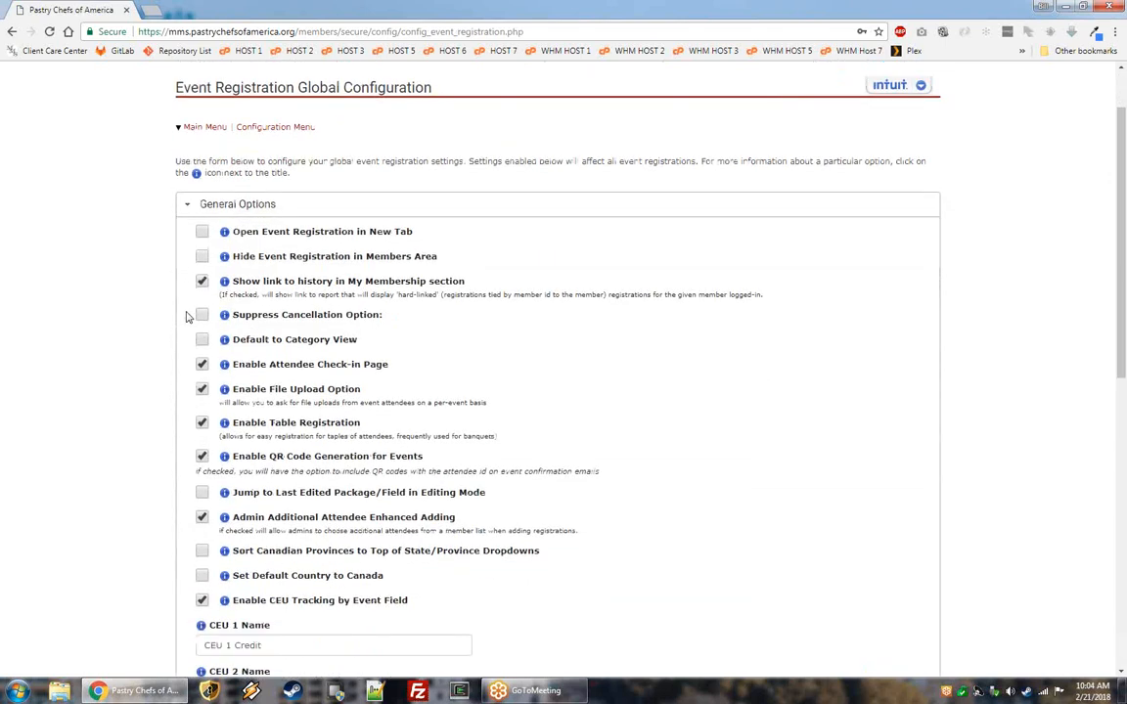
{"action": "scroll", "coordinate": [169, 390], "scroll_direction": "down", "scroll_amount": 1}
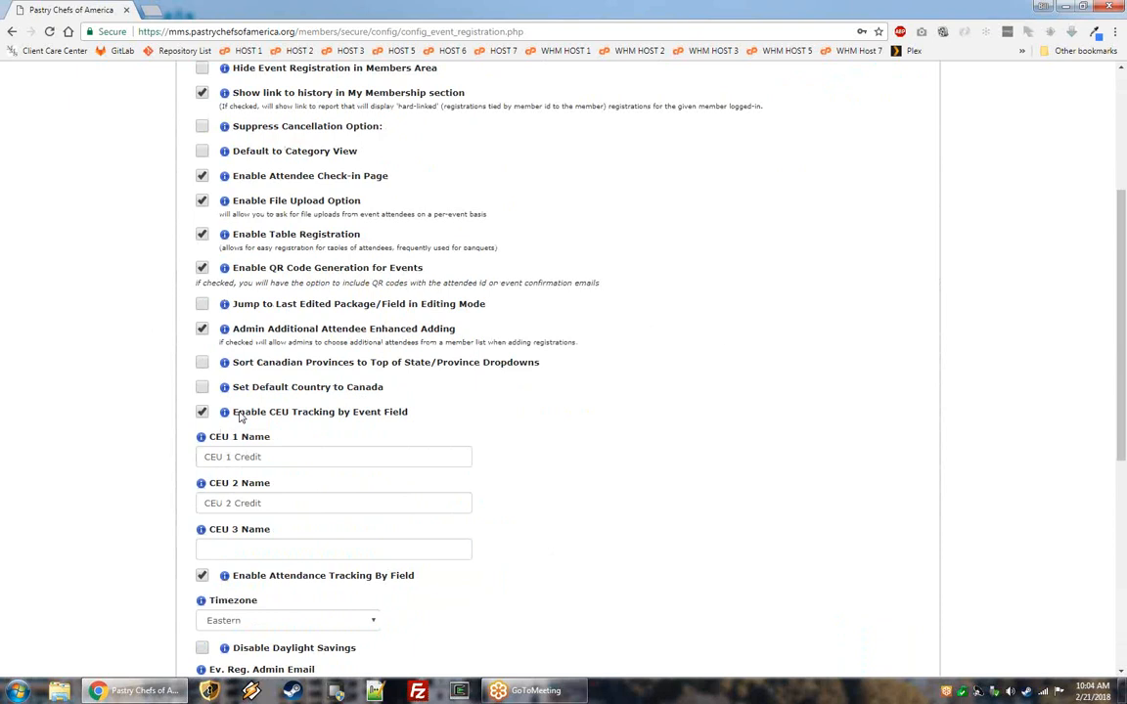
Toggle Enable CEU Tracking by Event Field off and back on, and review the CEU name and attendance tracking settings.
{"action": "left_click", "coordinate": [203, 413]}
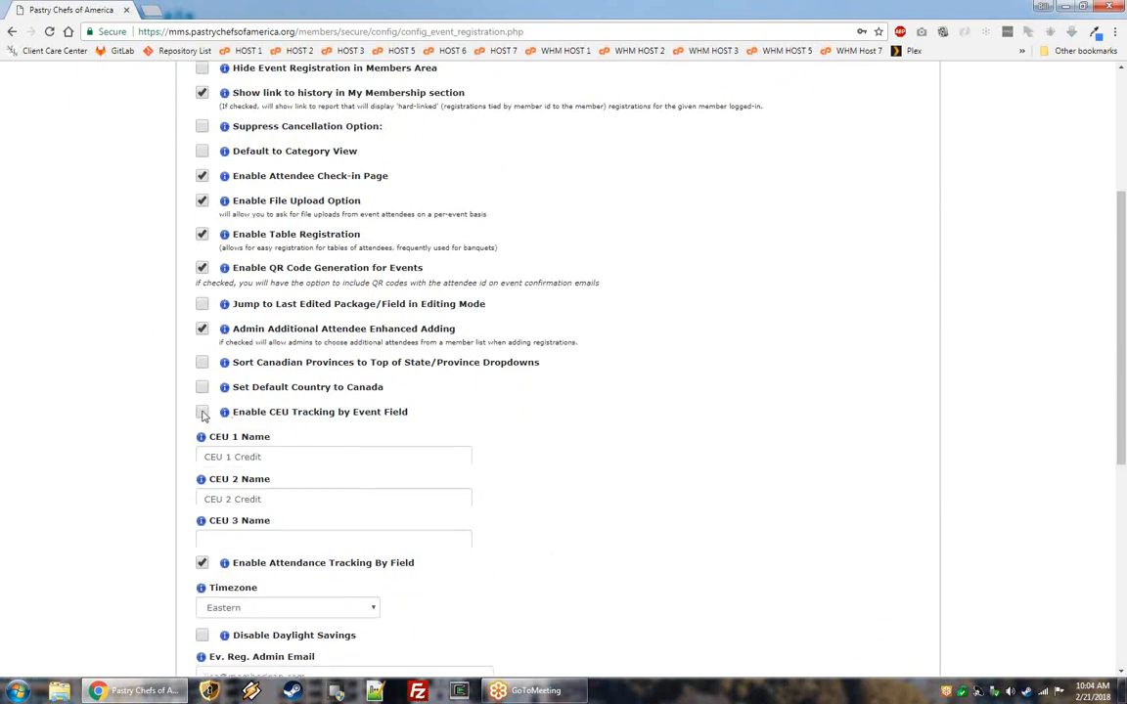
{"action": "left_click", "coordinate": [202, 413]}
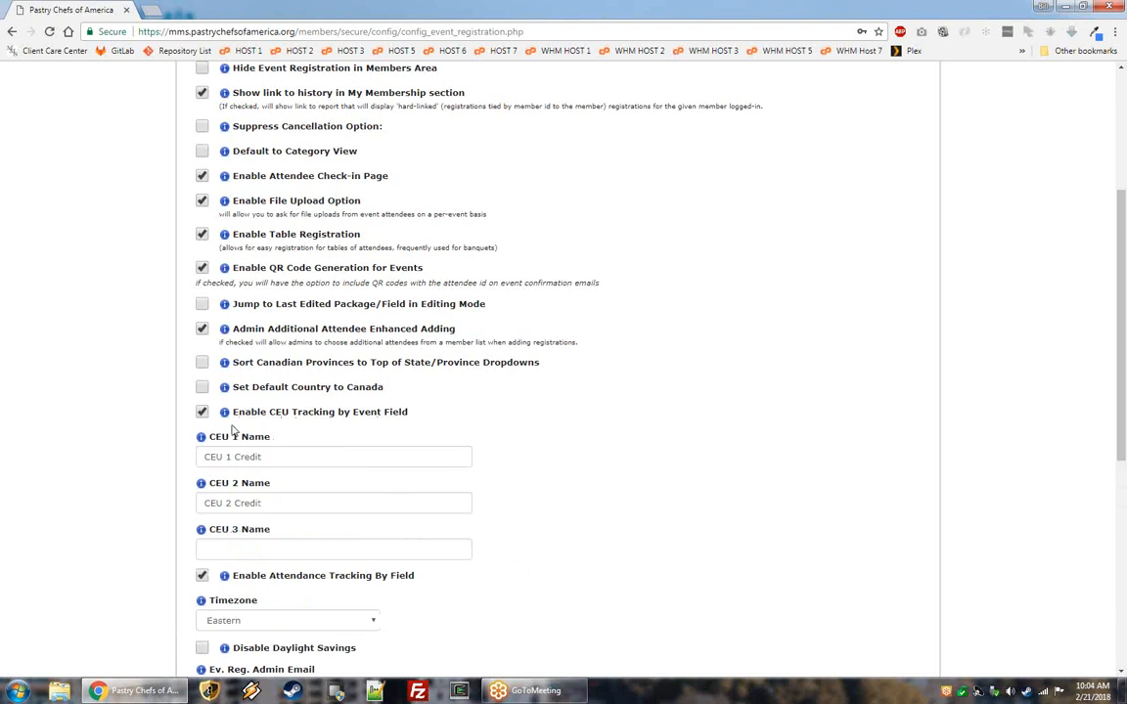
{"action": "scroll", "coordinate": [215, 383], "scroll_direction": "down", "scroll_amount": 1}
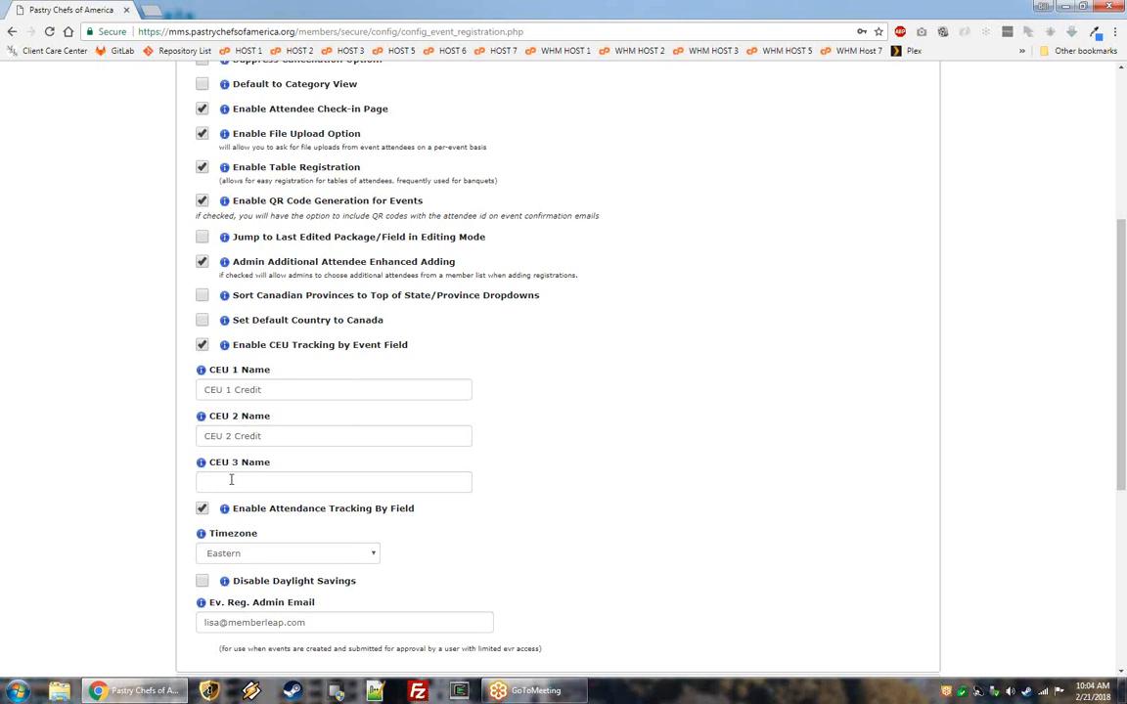
{"action": "scroll", "coordinate": [231, 479], "scroll_direction": "down", "scroll_amount": 1}
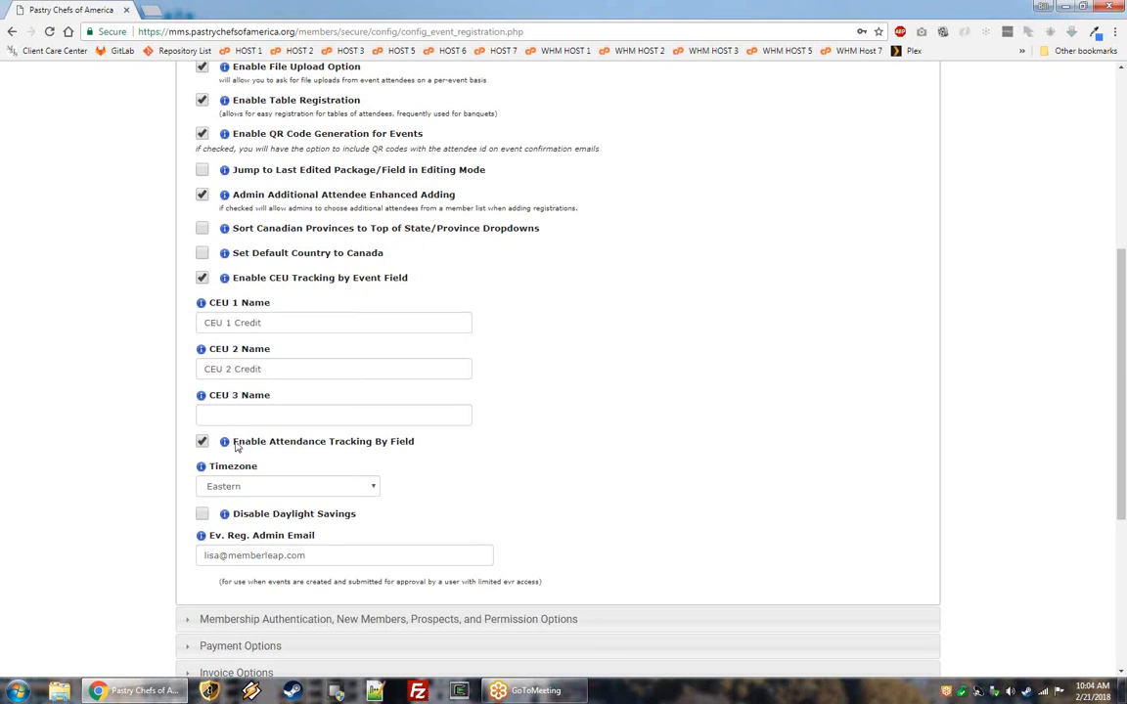
{"action": "left_click", "coordinate": [239, 281], "text": "shift"}
{"action": "left_click", "coordinate": [436, 445], "text": "shift"}
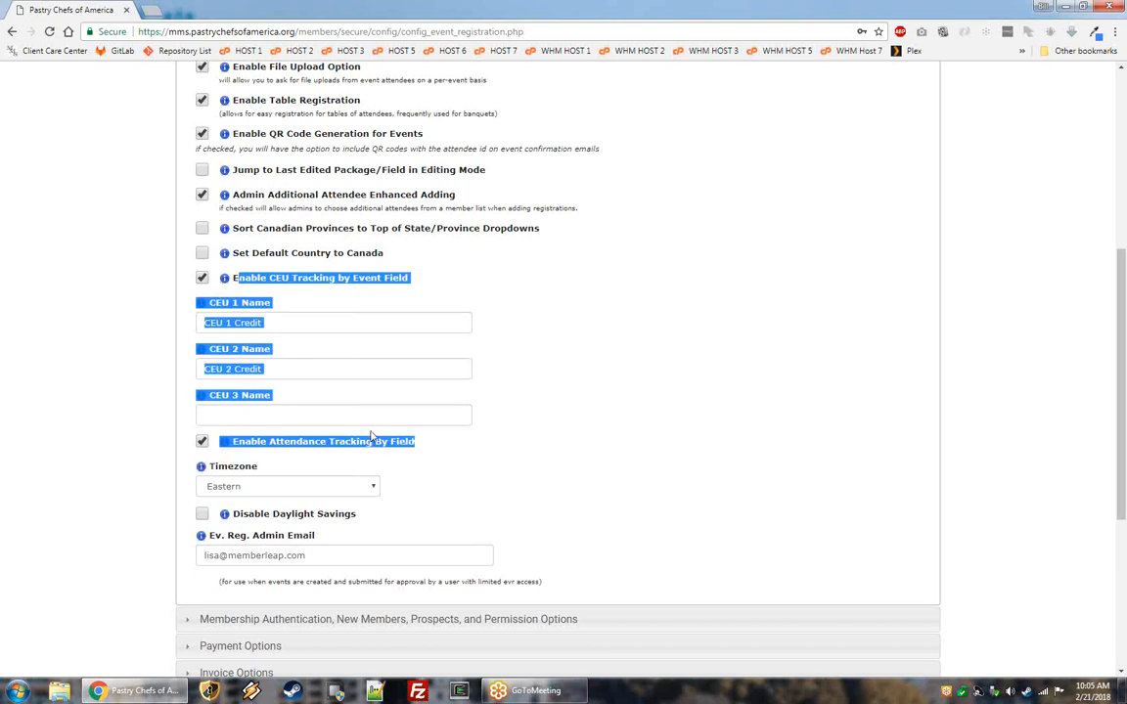
{"action": "scroll", "coordinate": [371, 436], "scroll_direction": "up", "scroll_amount": 2}
{"action": "scroll", "coordinate": [372, 436], "scroll_direction": "up", "scroll_amount": 2}
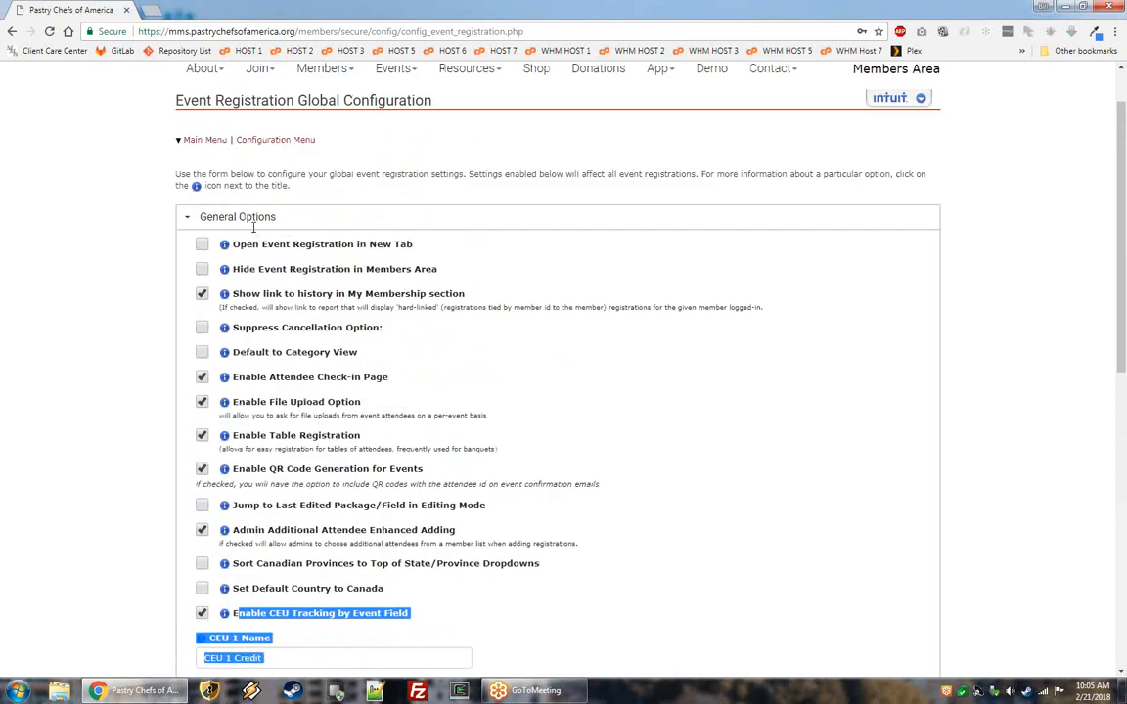
{"action": "scroll", "coordinate": [332, 486], "scroll_direction": "down", "scroll_amount": 3}
{"action": "left_click", "coordinate": [127, 469]}
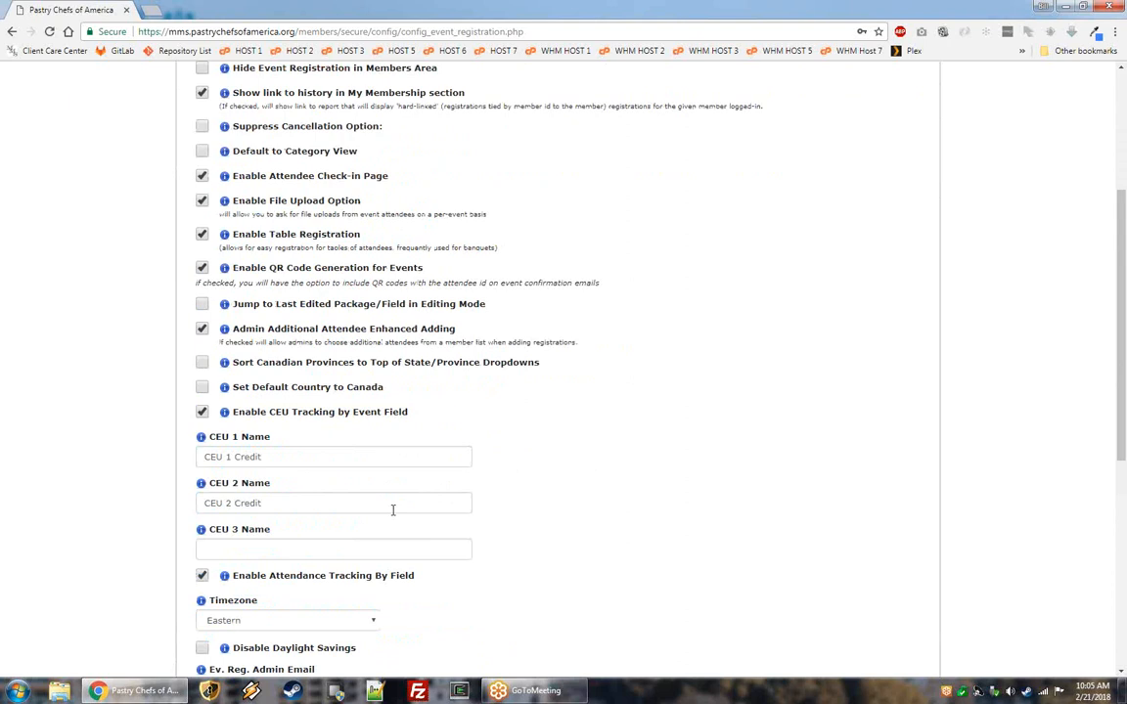
{"action": "scroll", "coordinate": [392, 510], "scroll_direction": "up", "scroll_amount": 3}
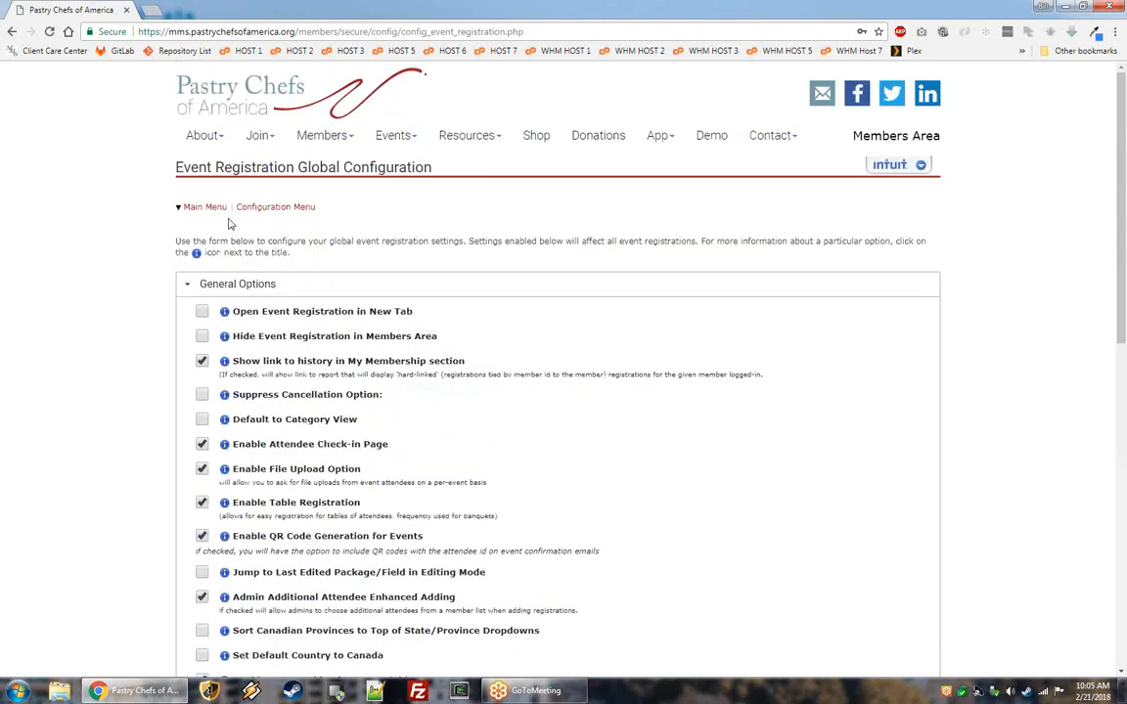
Go back to the admin main menu and open the "50th Annual Convention - Eclair de Lune" event registration for changes.
{"action": "left_click", "coordinate": [215, 209]}
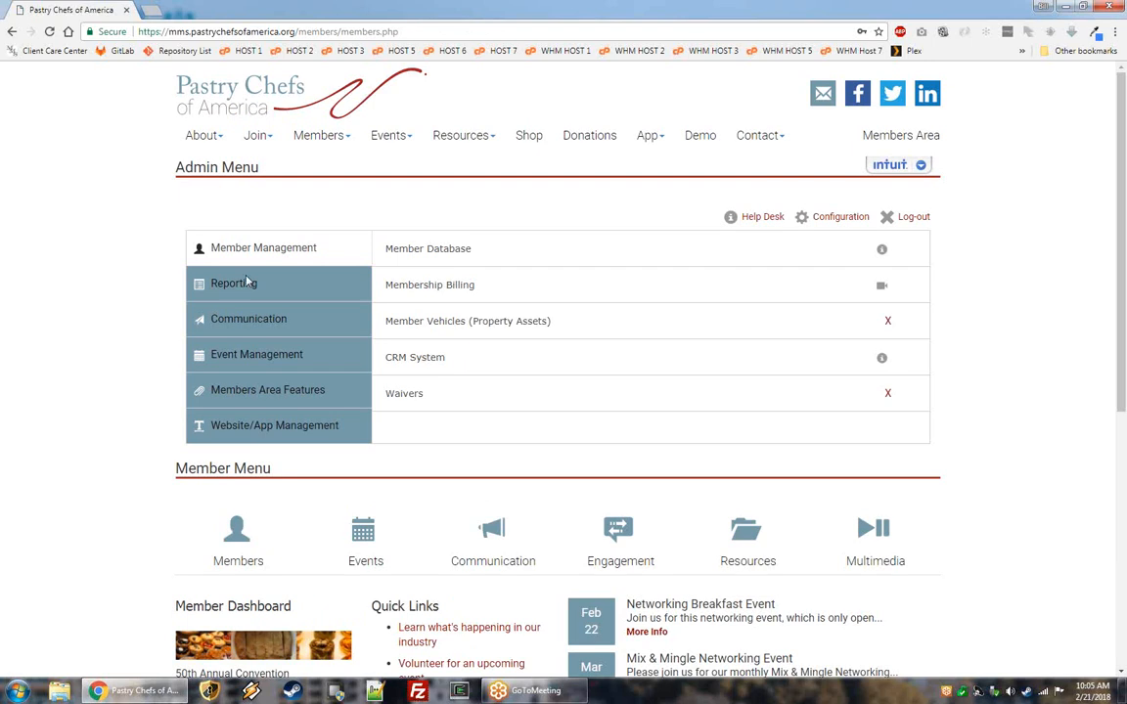
{"action": "left_click", "coordinate": [271, 358]}
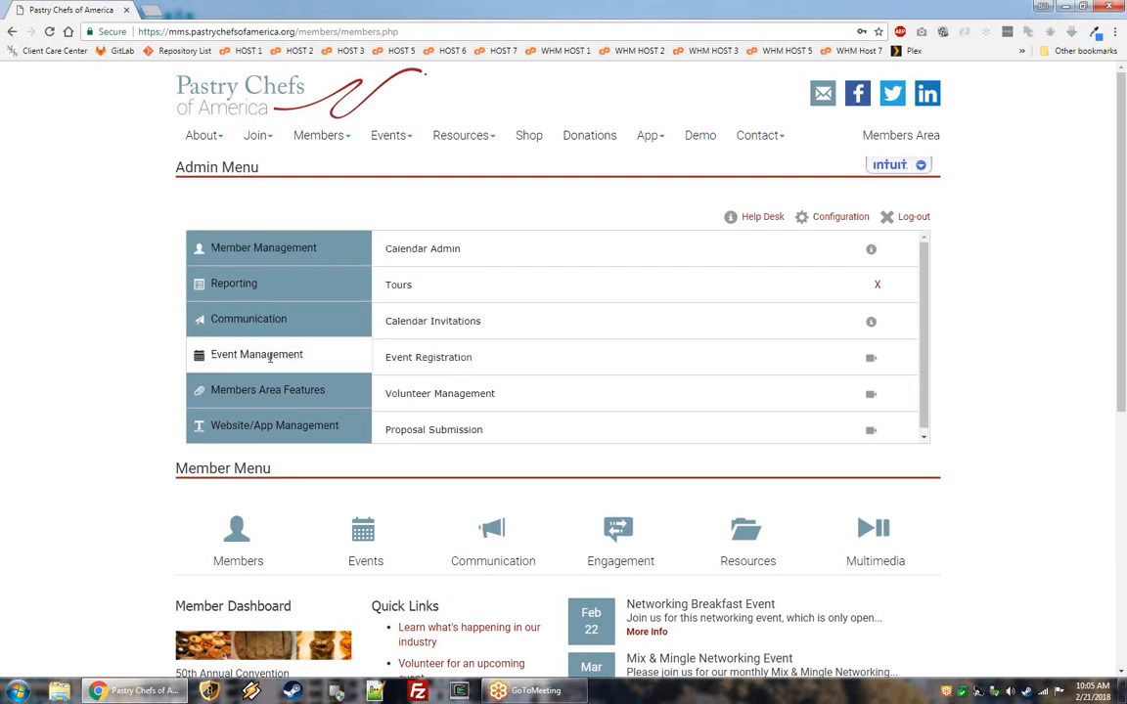
{"action": "left_click", "coordinate": [451, 358]}
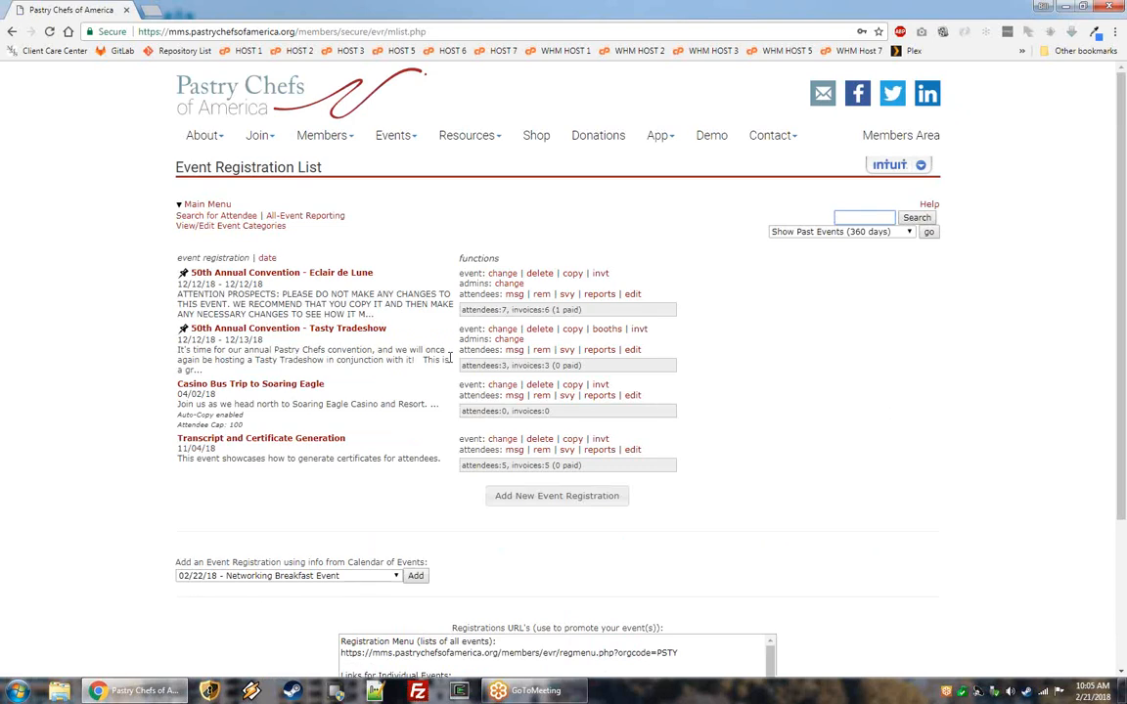
{"action": "left_click", "coordinate": [501, 275]}
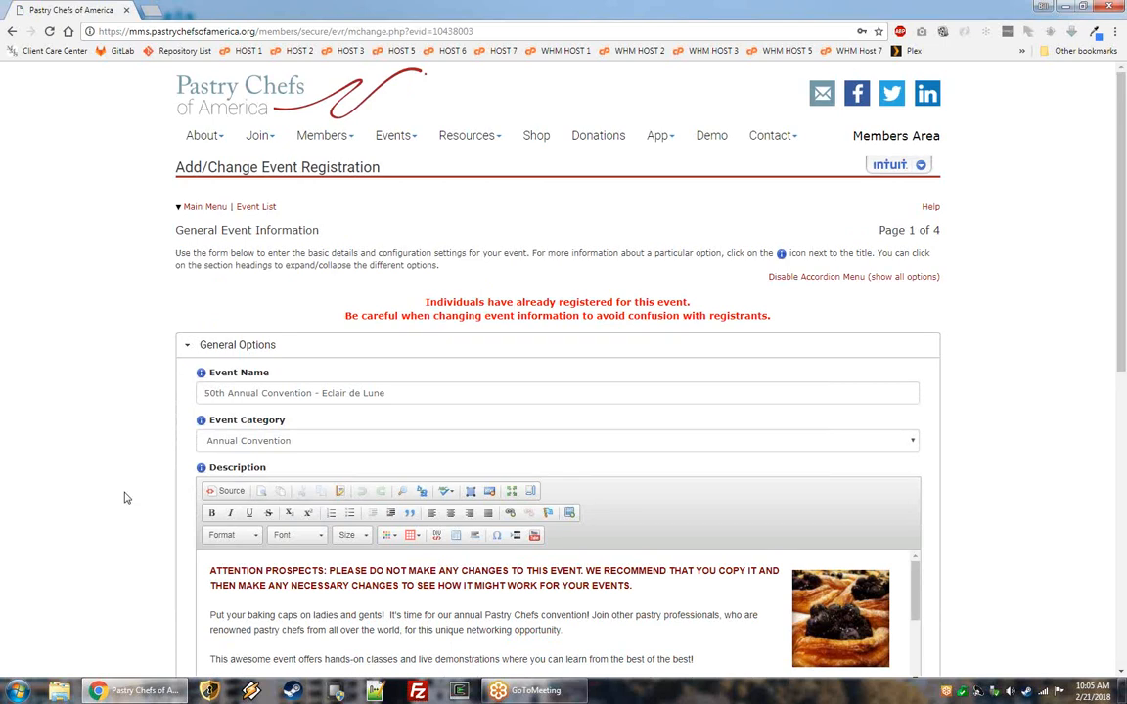
Save the general event information and continue past the discount codes and event packages to the custom fields.
{"action": "scroll", "coordinate": [125, 507], "scroll_direction": "down", "scroll_amount": 10}
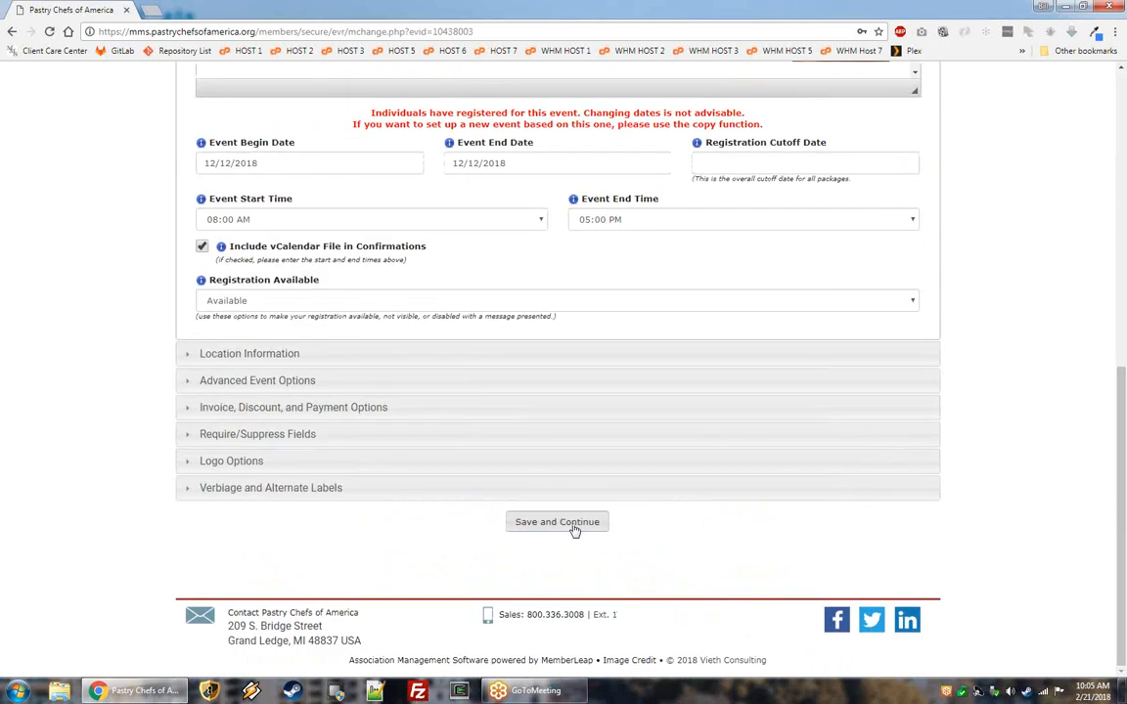
{"action": "left_click", "coordinate": [576, 528]}
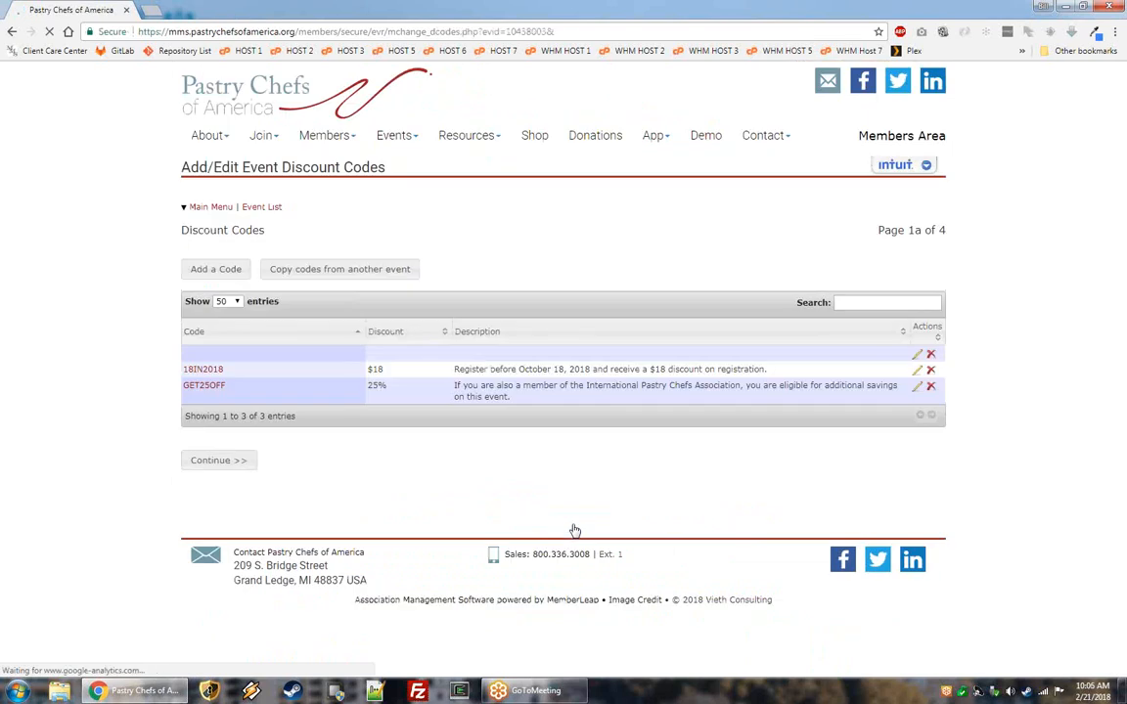
{"action": "left_click", "coordinate": [205, 466]}
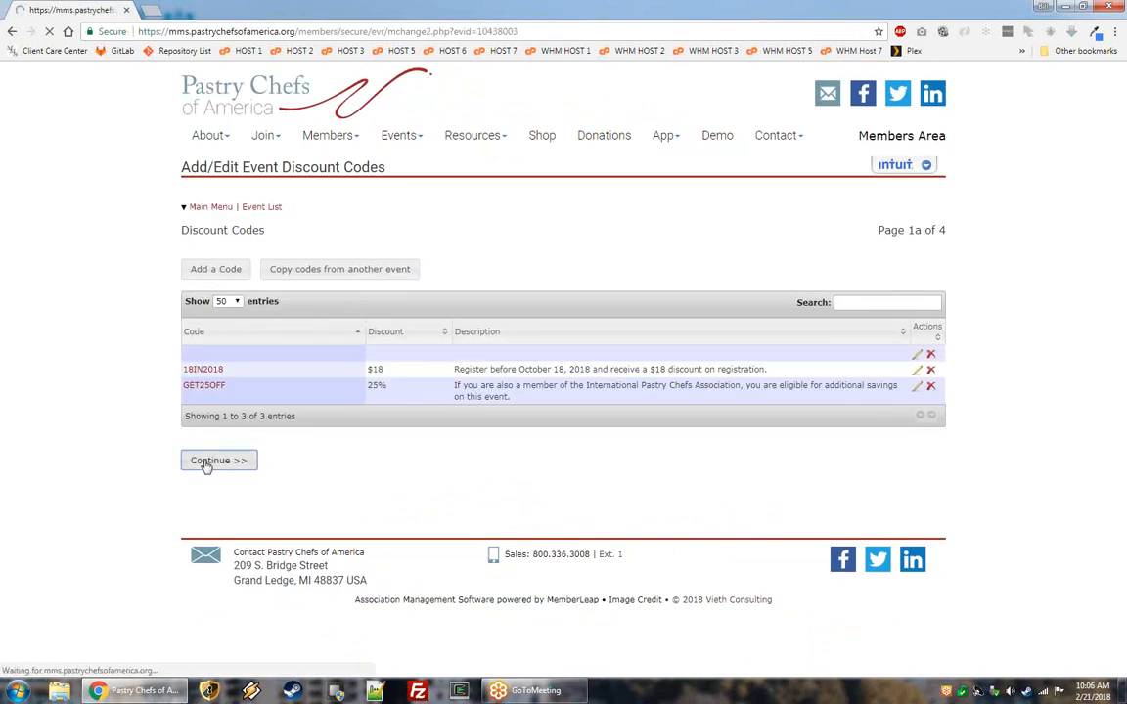
{"action": "scroll", "coordinate": [207, 500], "scroll_direction": "down", "scroll_amount": 3}
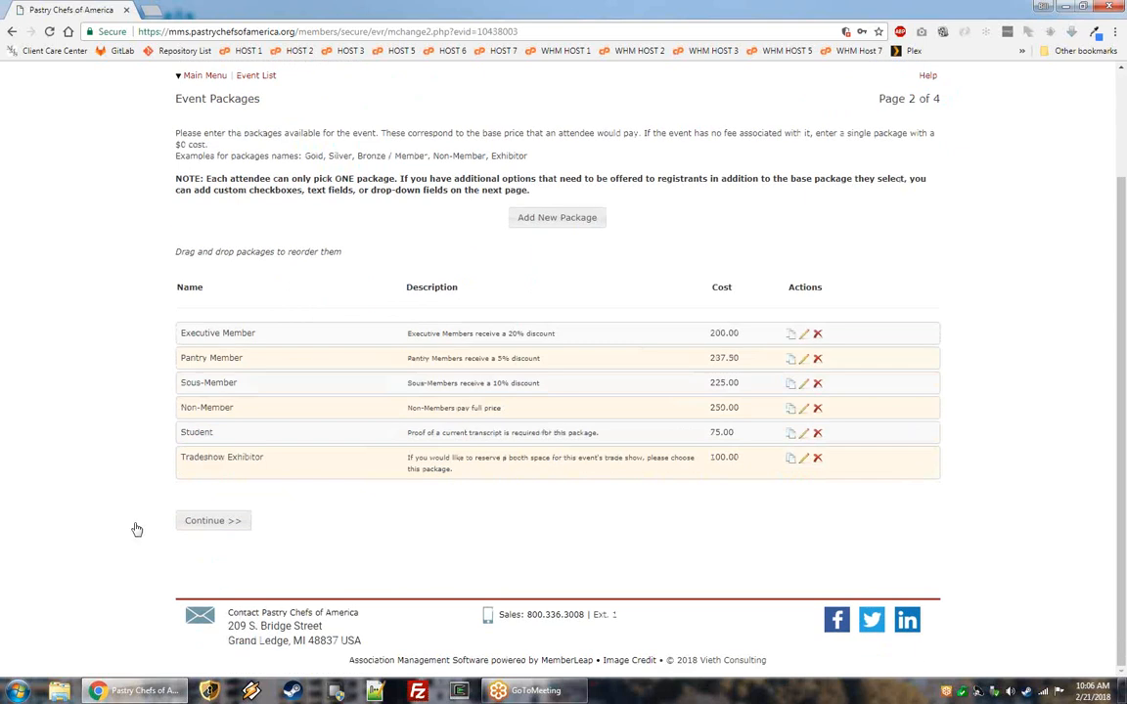
{"action": "left_click", "coordinate": [197, 525]}
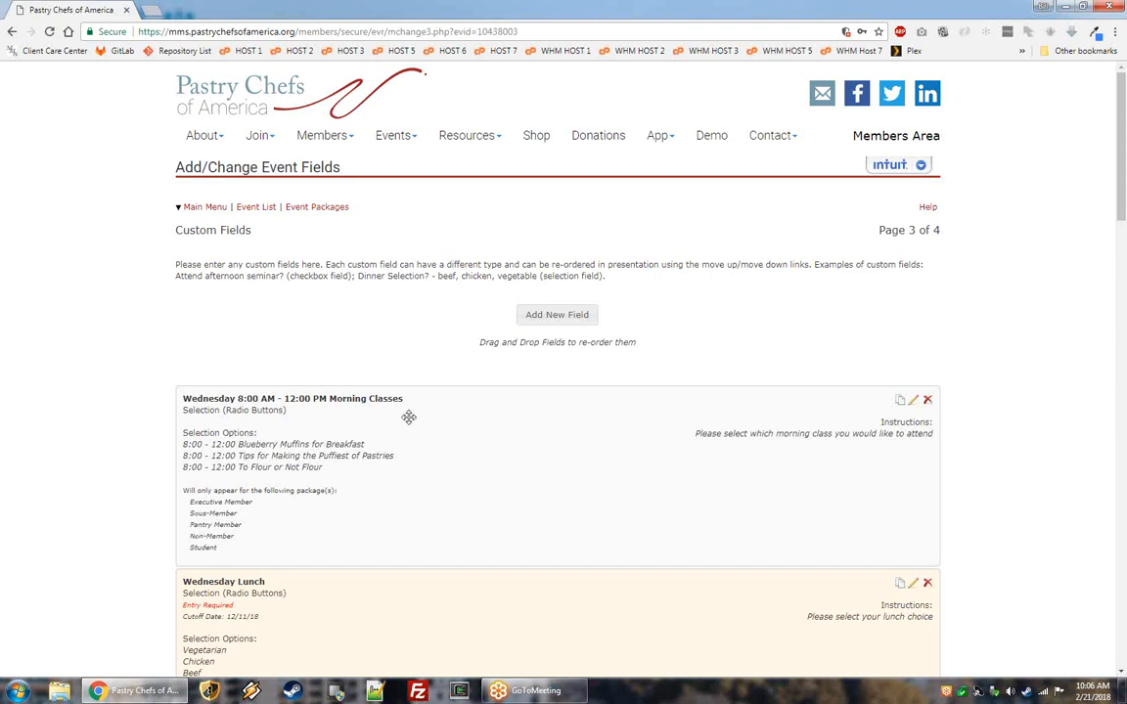
Edit the "Wednesday 8:00 AM - 12:00 PM Morning Classes" field and toggle its attendance tracking off and back on.
{"action": "left_click", "coordinate": [914, 403]}
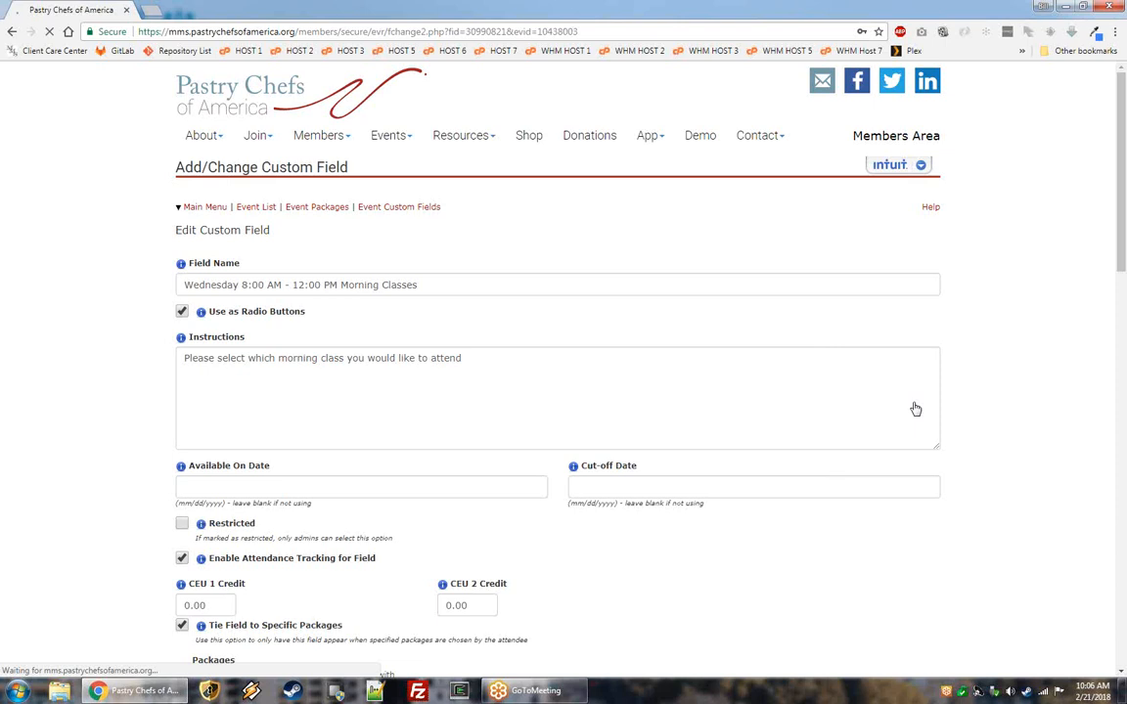
{"action": "scroll", "coordinate": [549, 437], "scroll_direction": "down", "scroll_amount": 2}
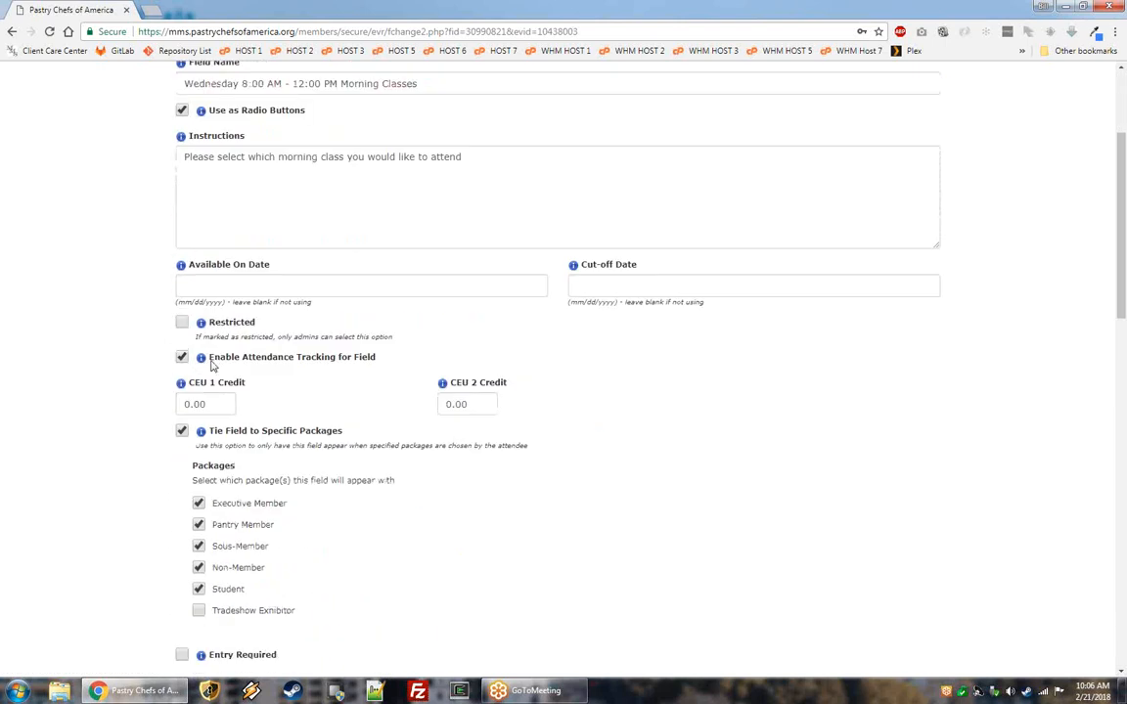
{"action": "left_click_drag", "start_coordinate": [209, 359], "coordinate": [366, 364]}
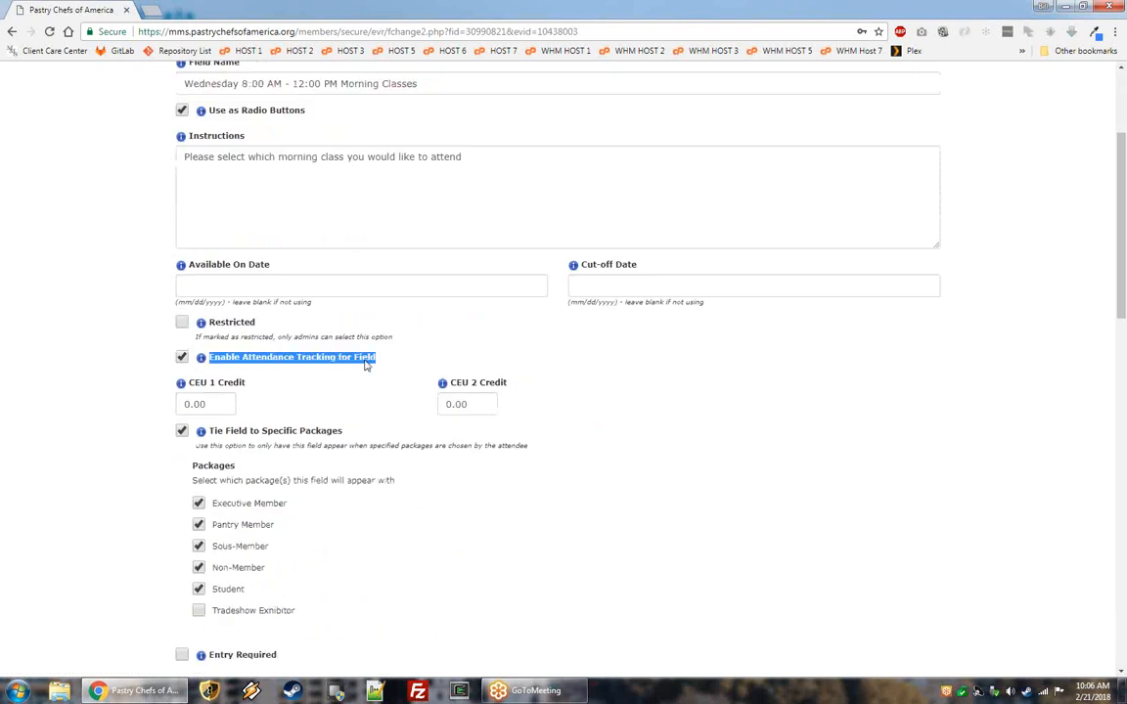
{"action": "left_click", "coordinate": [182, 359]}
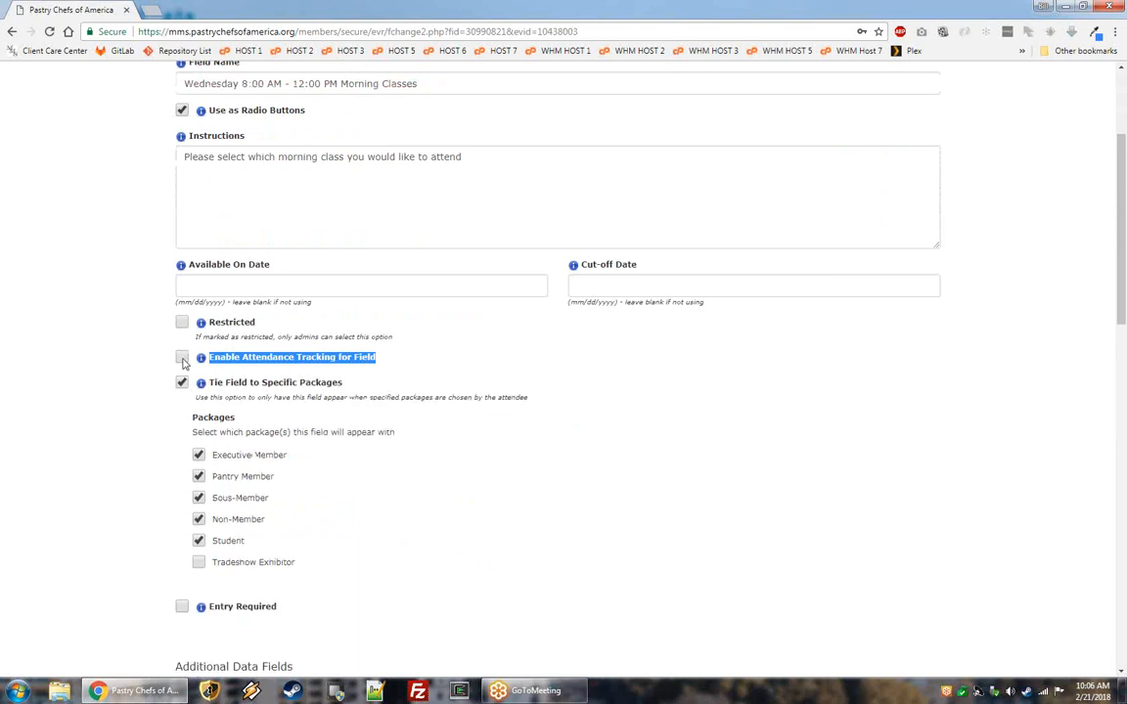
{"action": "left_click", "coordinate": [182, 358]}
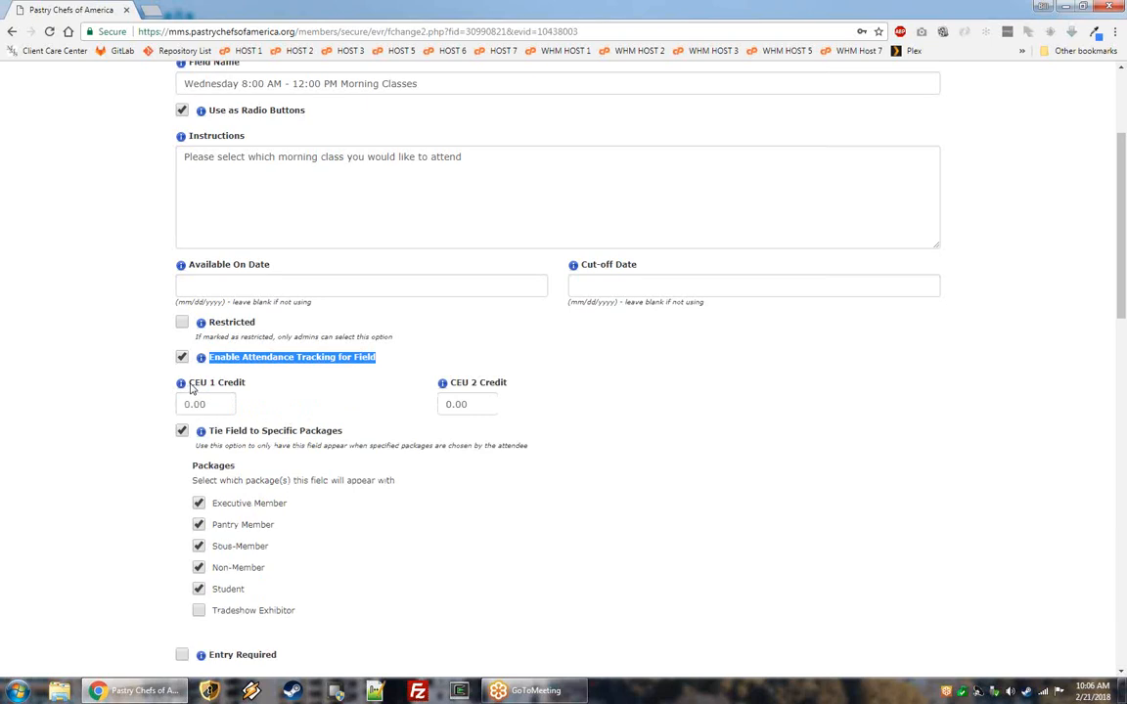
Examine the field's attendance tracking and CEU 1 and CEU 2 credit settings, and toggle Restricted on and back off.
{"action": "left_click_drag", "start_coordinate": [194, 383], "coordinate": [664, 373]}
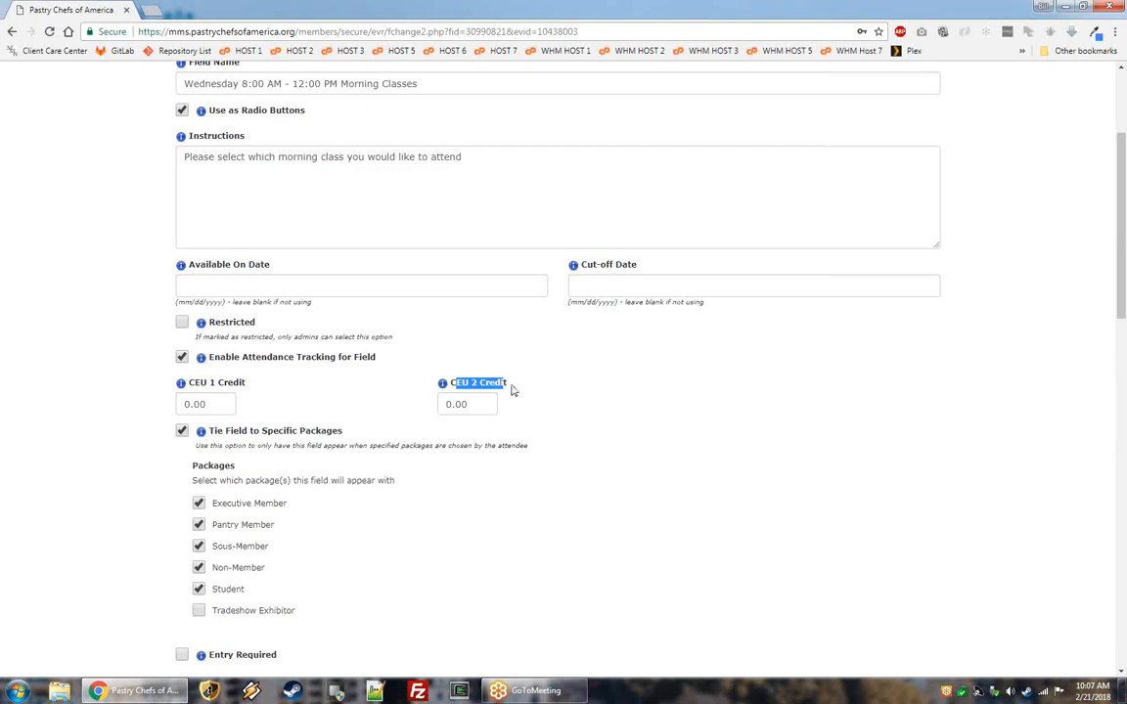
{"action": "mouse_move", "coordinate": [512, 390]}
{"action": "left_mouse_down"}
{"action": "mouse_move", "coordinate": [195, 356]}
{"action": "mouse_move", "coordinate": [509, 402]}
{"action": "left_mouse_up"}
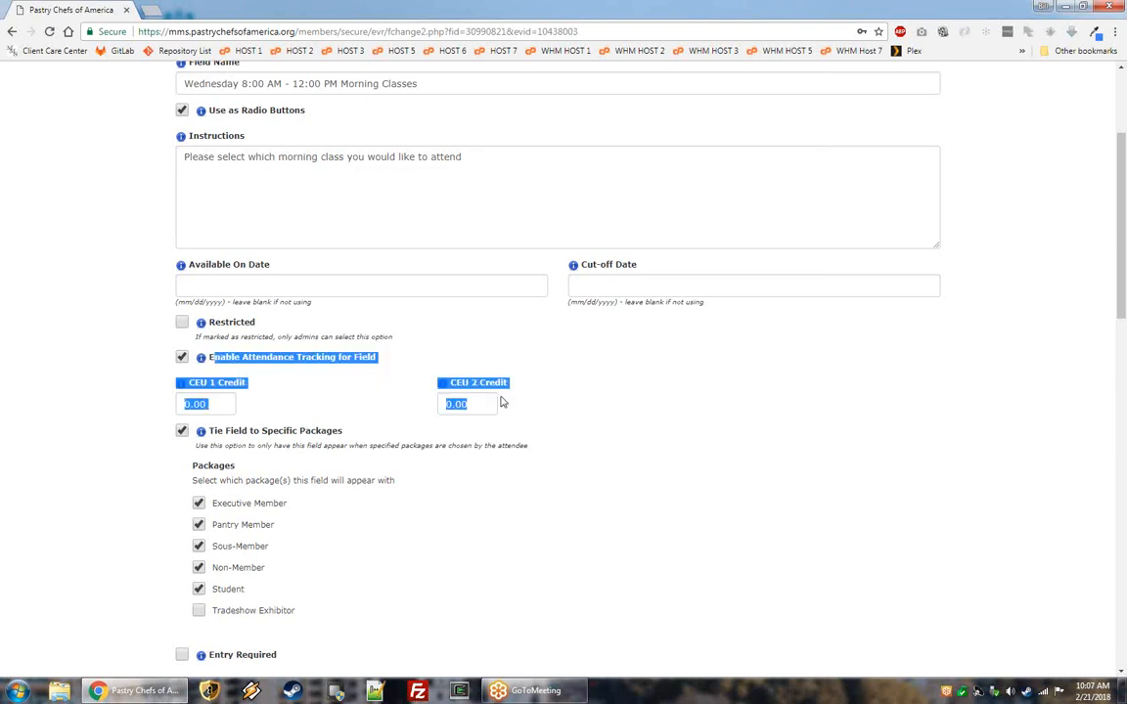
{"action": "left_click", "coordinate": [363, 410]}
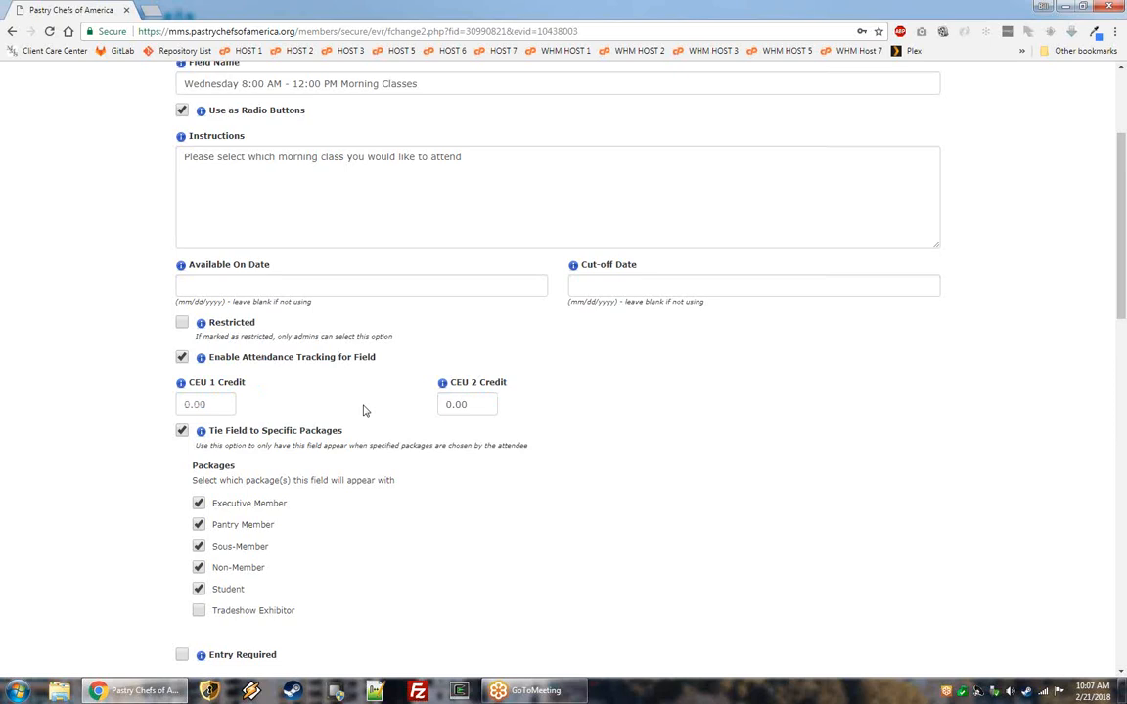
{"action": "left_click", "coordinate": [182, 324]}
{"action": "left_click", "coordinate": [181, 322]}
Save the morning classes field and open its "8:00 - 12:00 Blueberry Muffins for Breakfast" option for editing at the CEU credits.
{"action": "scroll", "coordinate": [293, 489], "scroll_direction": "down", "scroll_amount": 5}
{"action": "scroll", "coordinate": [70, 503], "scroll_direction": "down", "scroll_amount": 10}
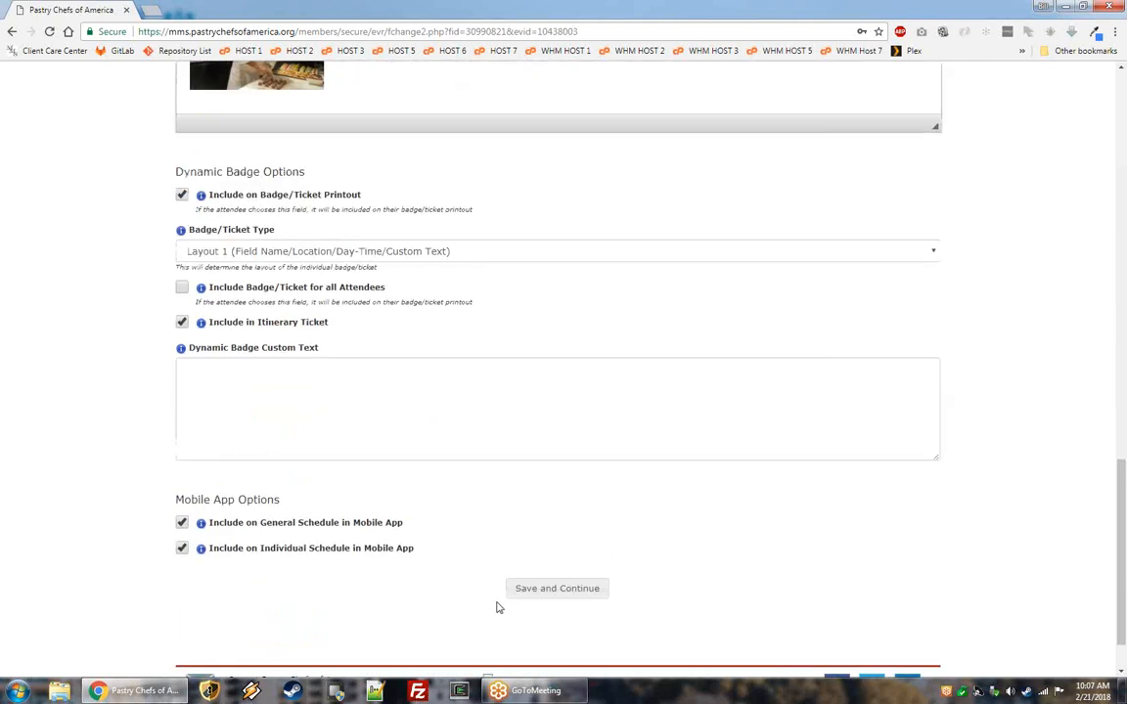
{"action": "left_click", "coordinate": [529, 589]}
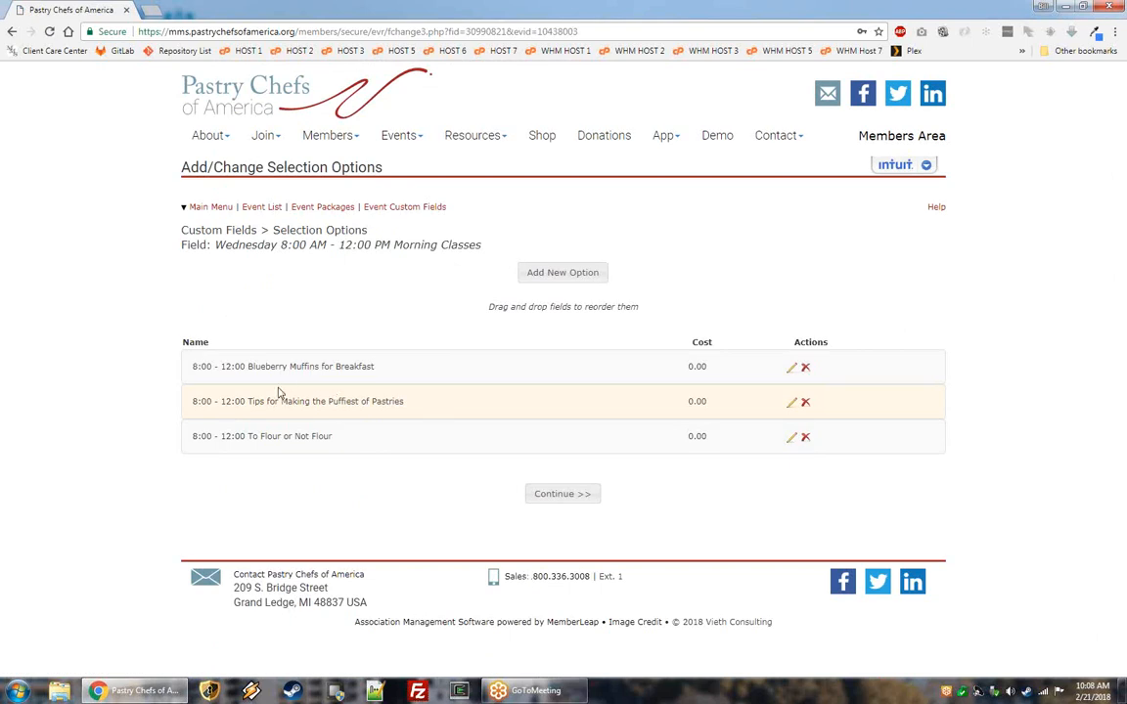
{"action": "left_click", "coordinate": [790, 368]}
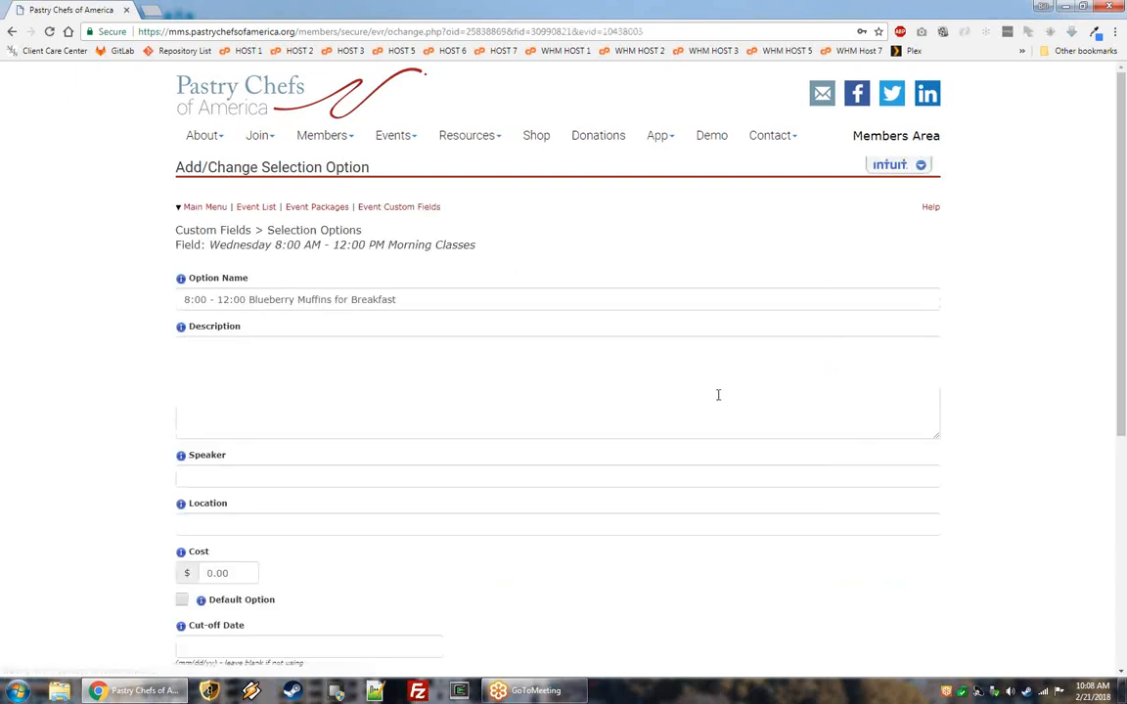
{"action": "scroll", "coordinate": [717, 395], "scroll_direction": "down", "scroll_amount": 4}
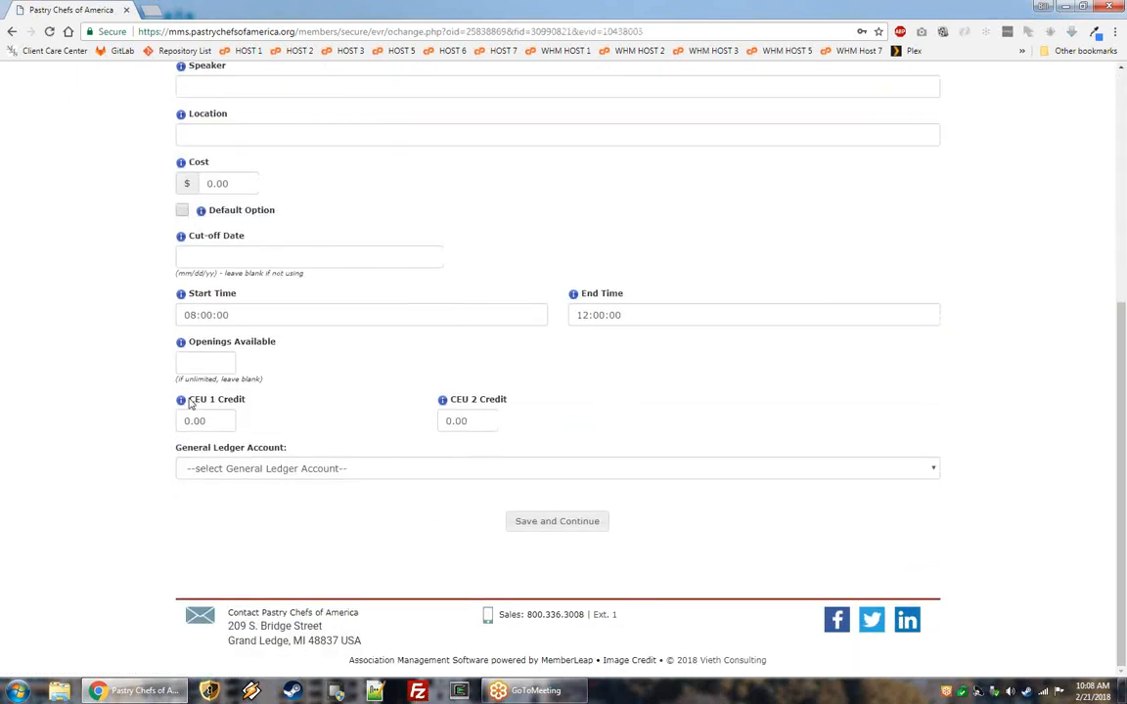
Examine the CEU 1 and CEU 2 Credit fields of the Blueberry Muffins option and return to the custom fields list without saving.
{"action": "left_click_drag", "start_coordinate": [191, 405], "coordinate": [526, 402]}
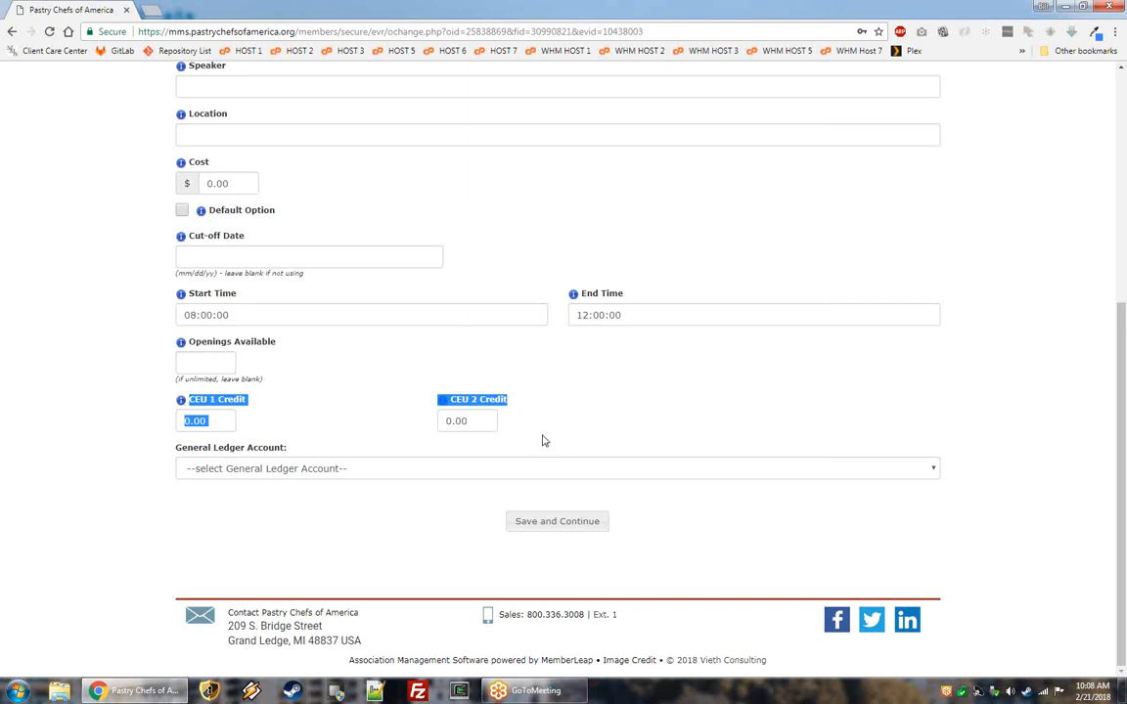
{"action": "left_click", "coordinate": [536, 437]}
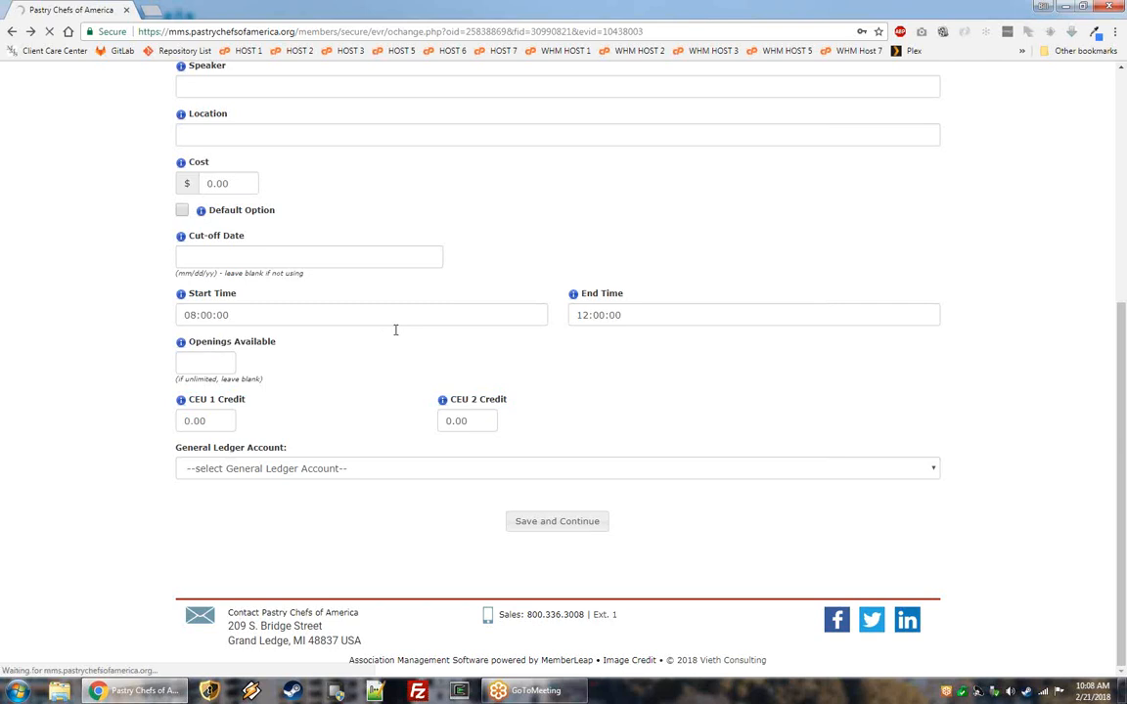
{"action": "scroll", "coordinate": [371, 323], "scroll_direction": "up", "scroll_amount": 5}
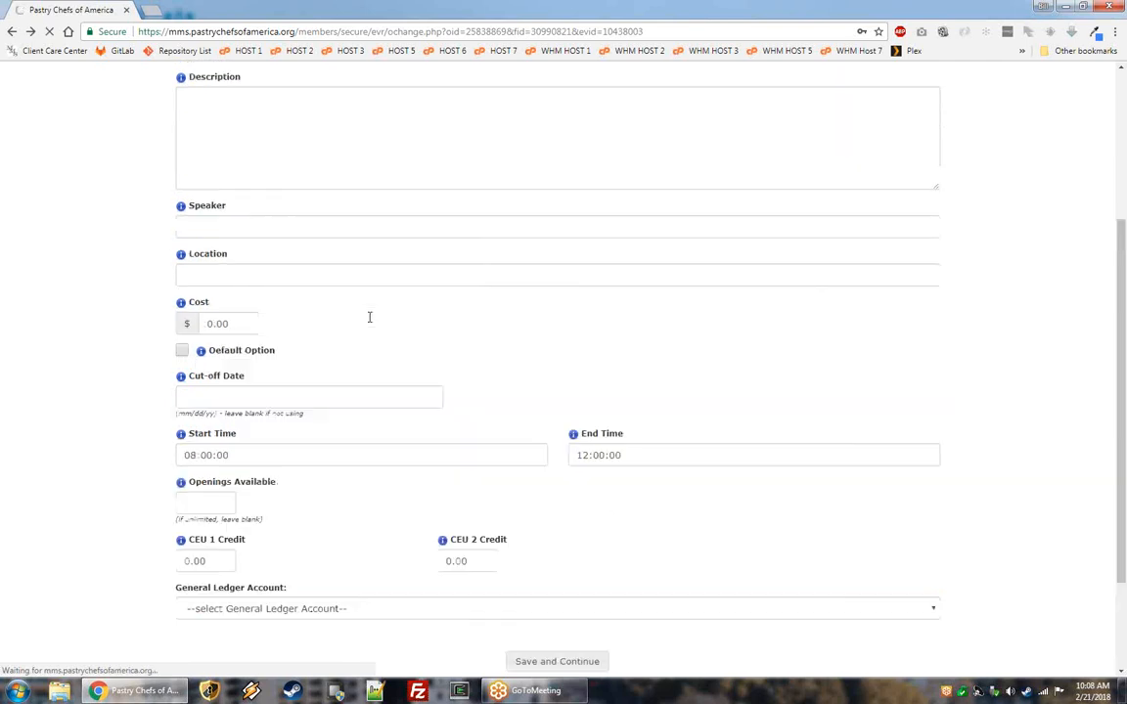
{"action": "left_click", "coordinate": [386, 208]}
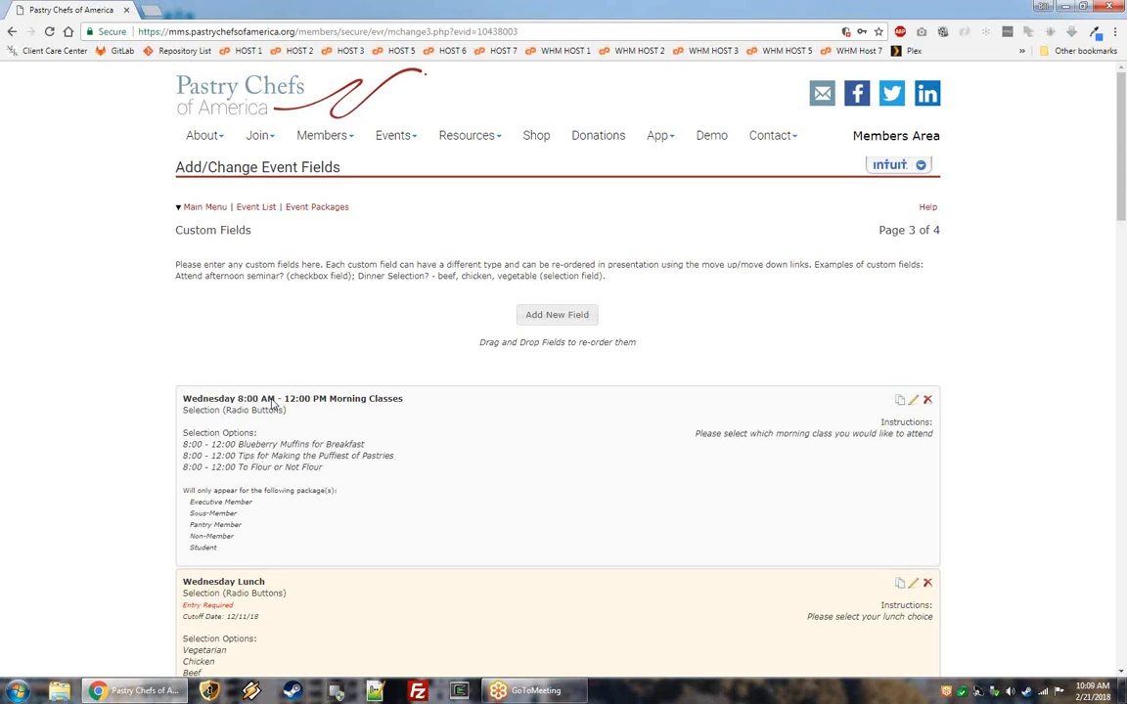
Open the attendee list of the "50th Annual Convention - Eclair de Lune" event and go to its event field attendance.
{"action": "left_click", "coordinate": [256, 207]}
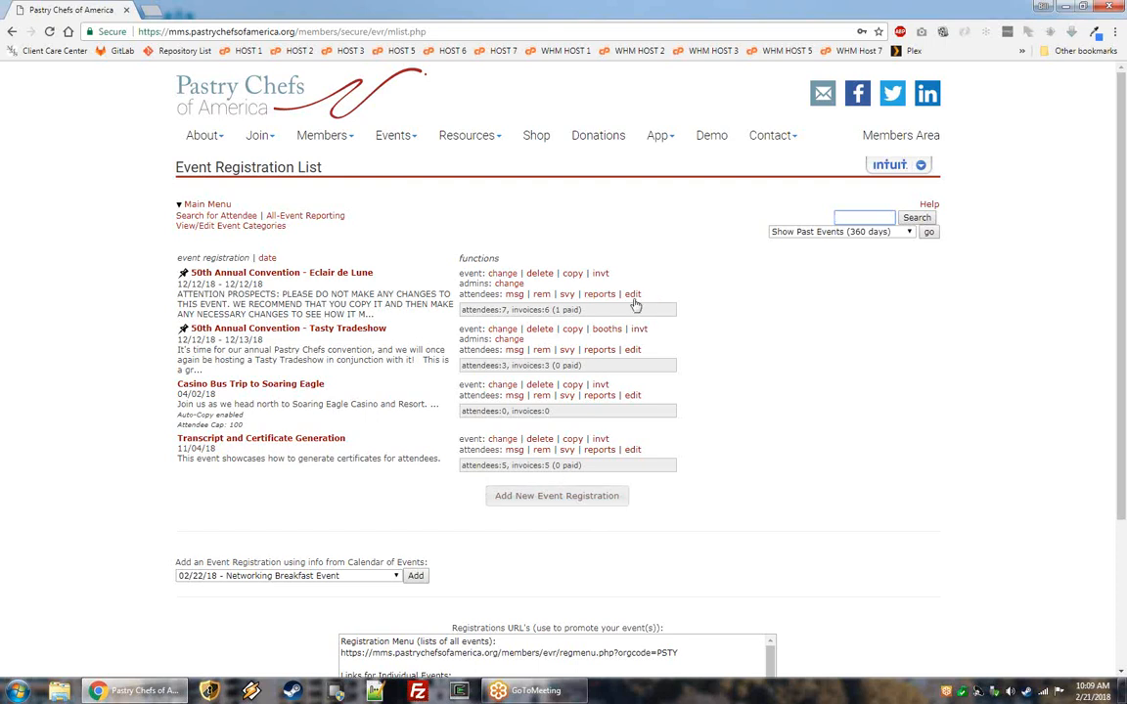
{"action": "double_click", "coordinate": [487, 294]}
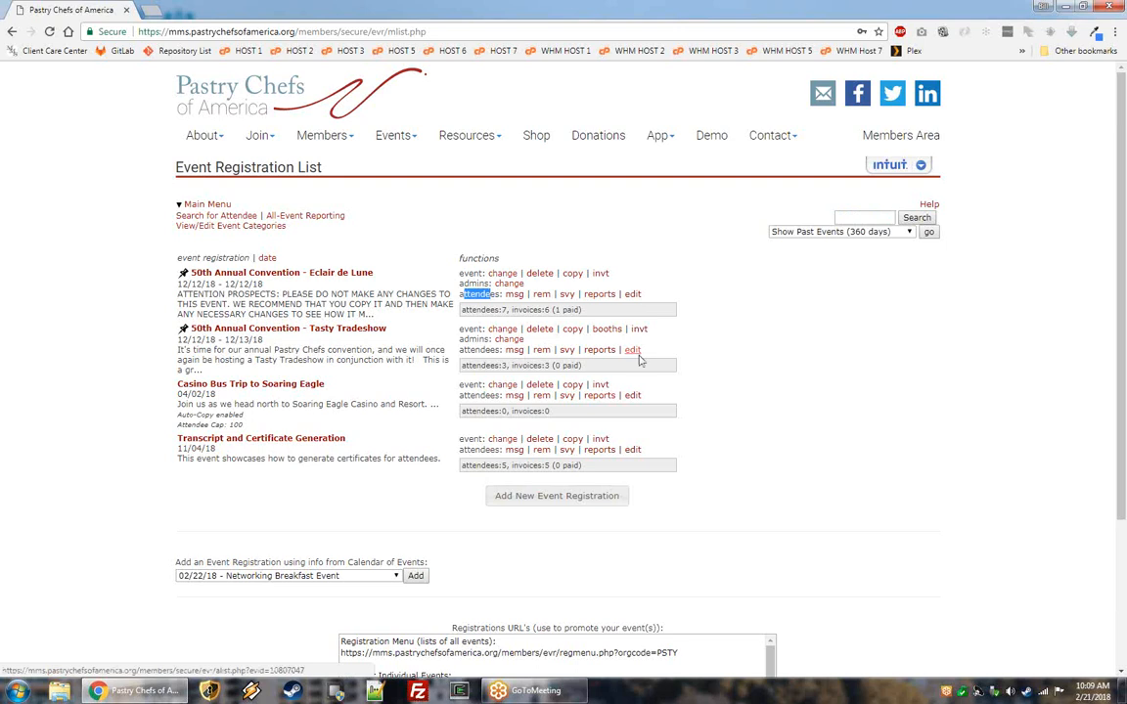
{"action": "left_click", "coordinate": [633, 294]}
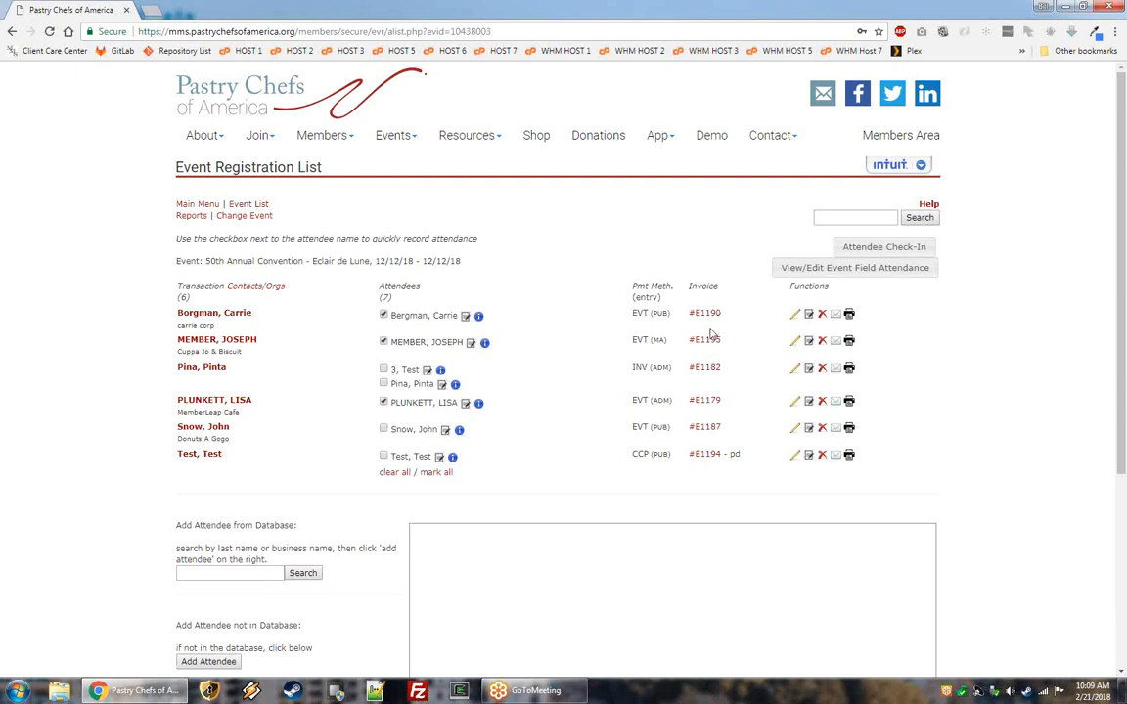
{"action": "left_click", "coordinate": [814, 271]}
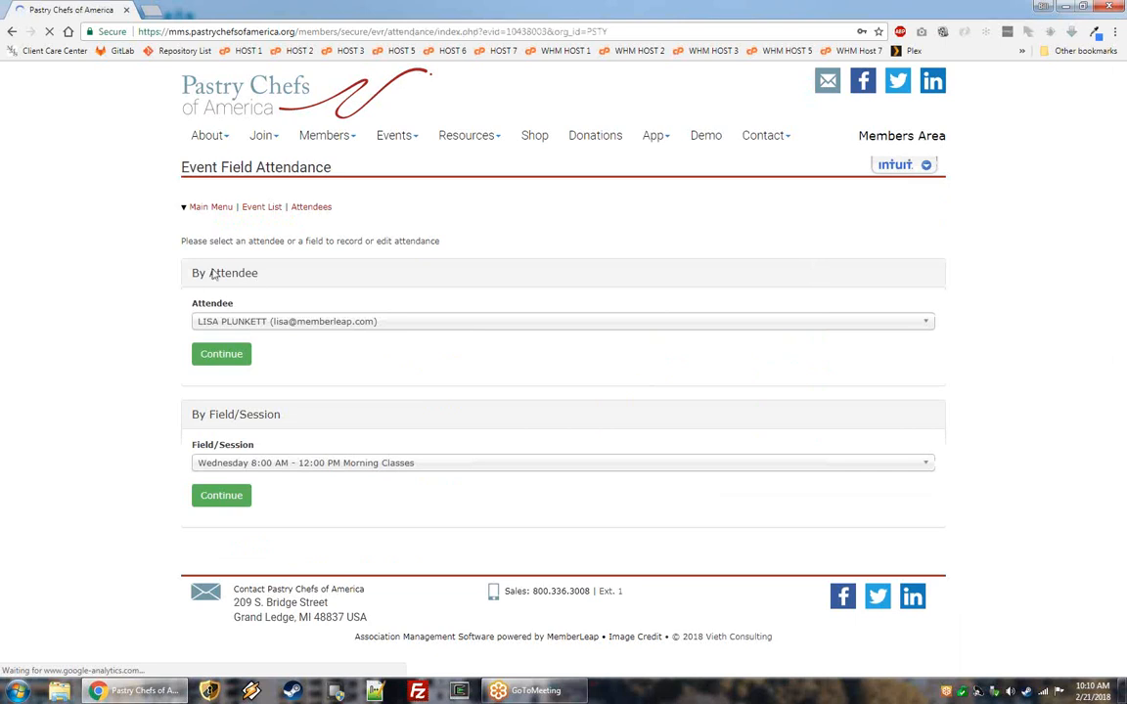
Review the attendee and field/session choices for recording attendance, keeping "Wednesday 8:00 AM - 12:00 PM Morning Classes" as the session.
{"action": "left_click_drag", "start_coordinate": [191, 268], "coordinate": [259, 276]}
{"action": "left_click", "coordinate": [419, 325]}
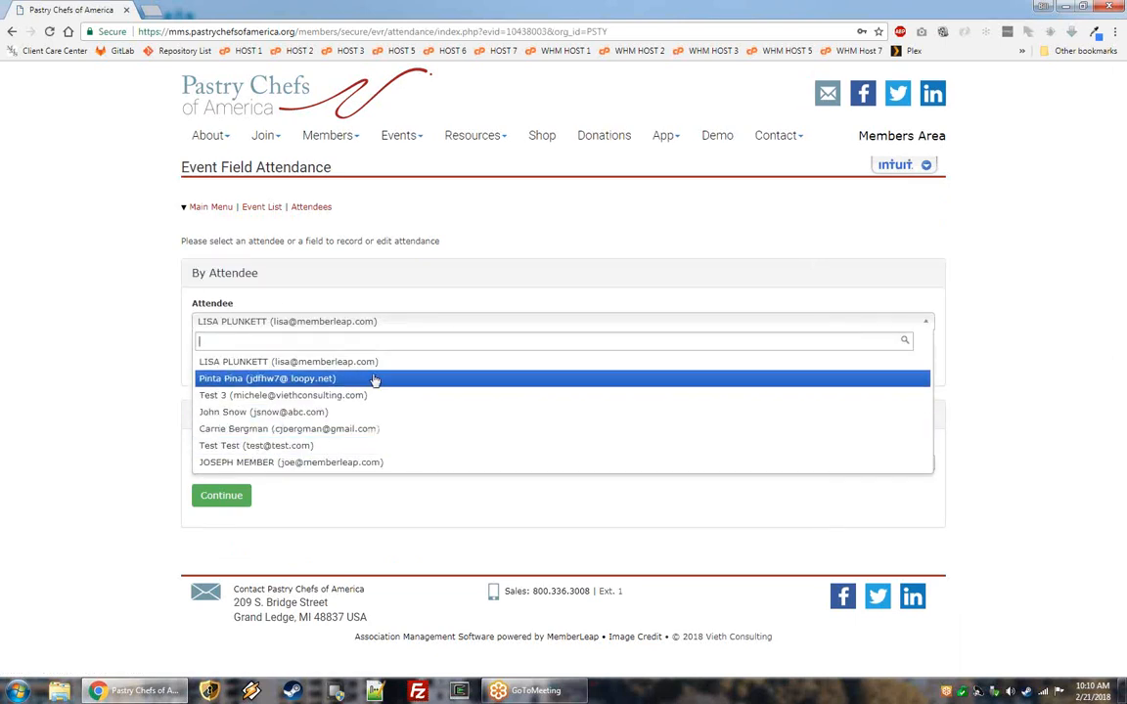
{"action": "left_click", "coordinate": [139, 373]}
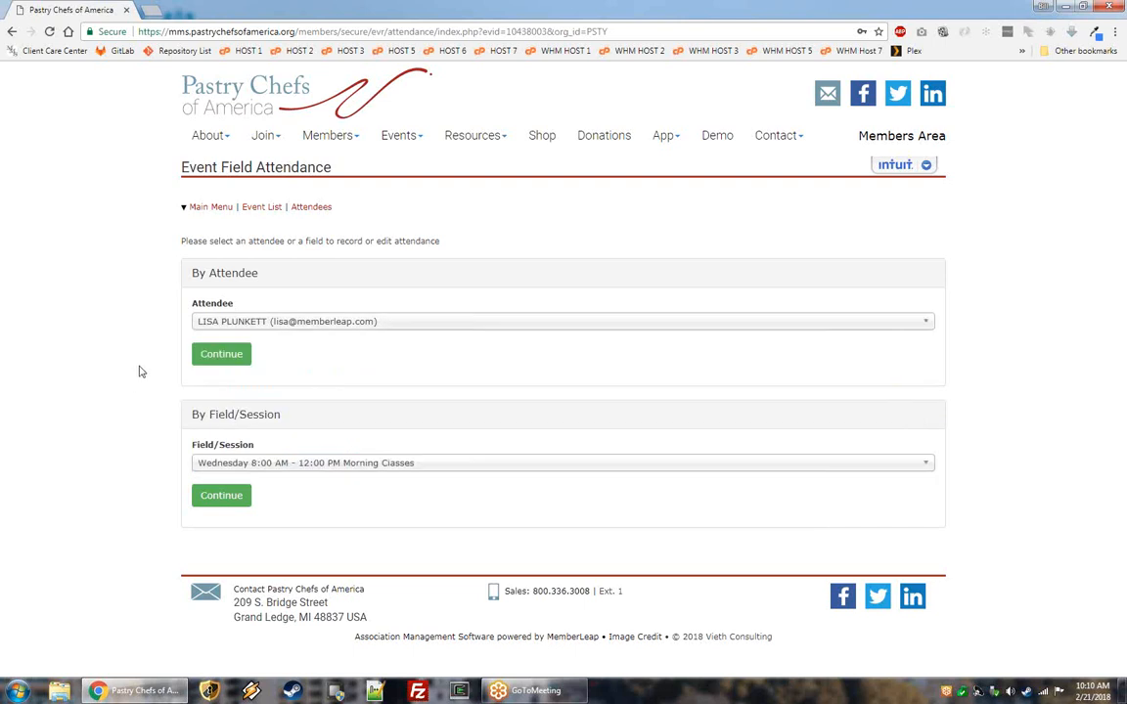
{"action": "left_click", "coordinate": [501, 463]}
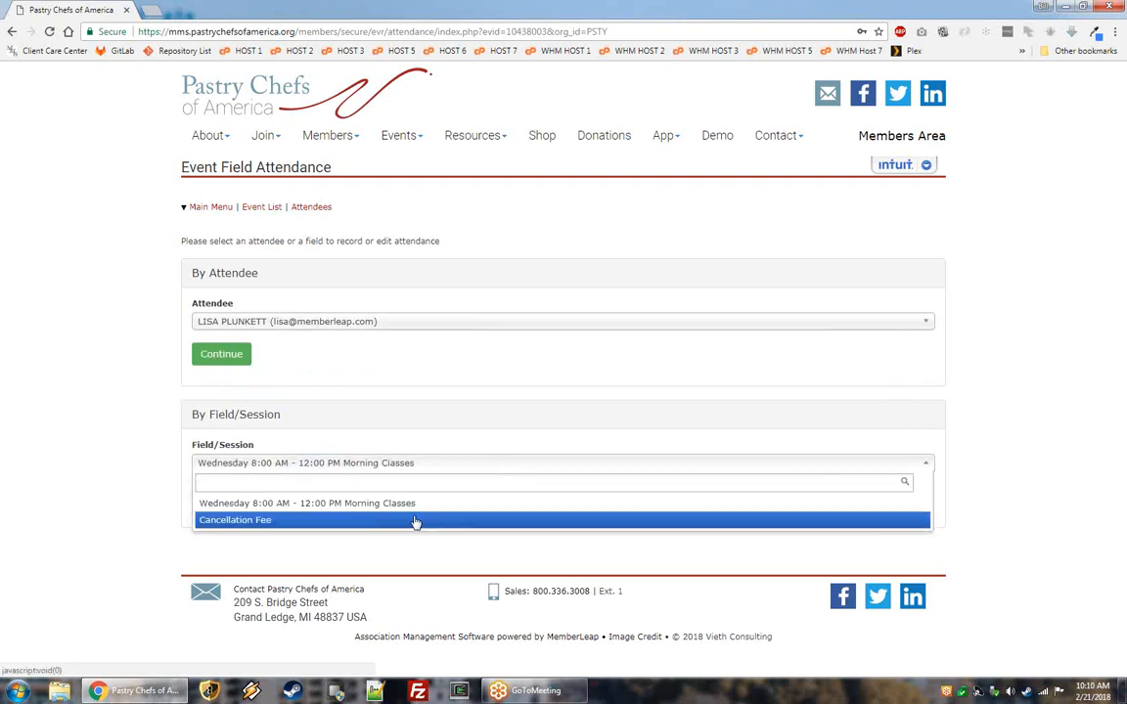
{"action": "left_click", "coordinate": [354, 509]}
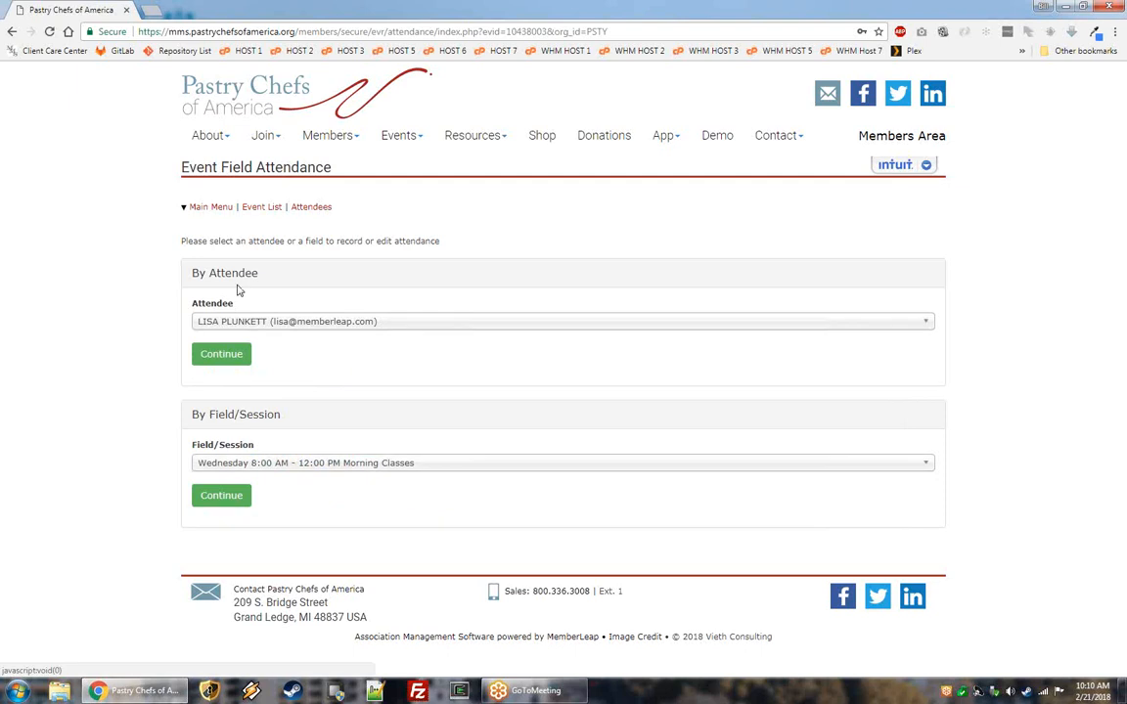
Open the field attendance of attendee "Test 3" and display all fields instead of only the ones signed up for.
{"action": "left_click", "coordinate": [364, 324]}
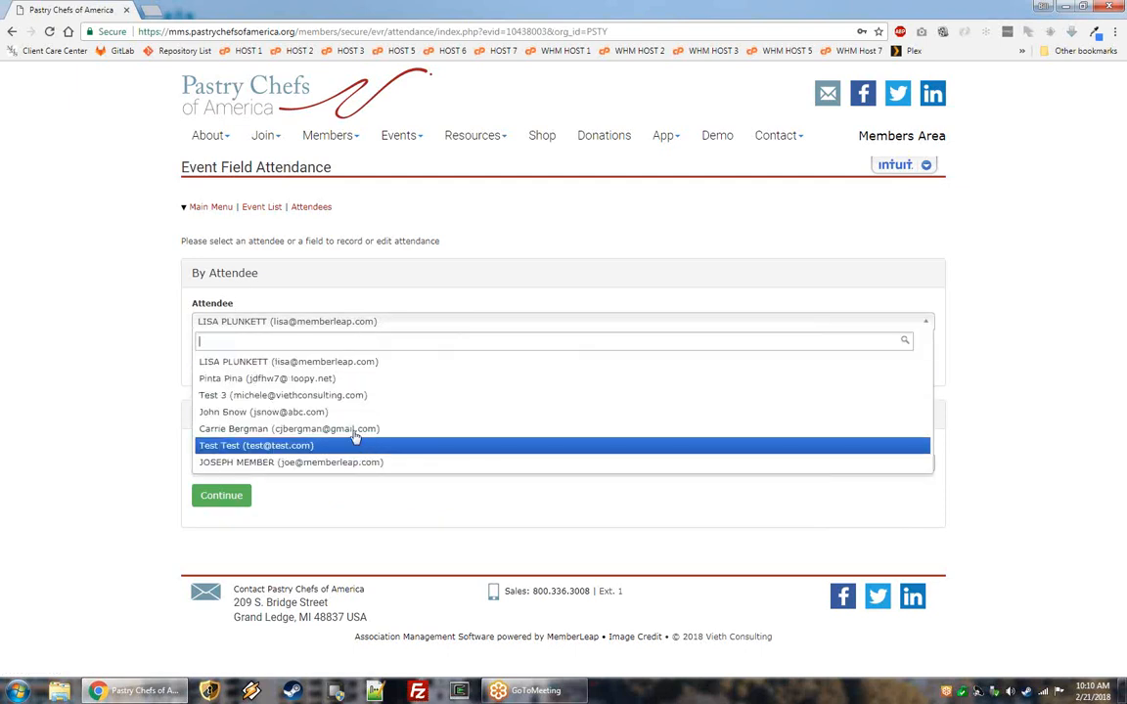
{"action": "left_click", "coordinate": [331, 395]}
{"action": "left_click", "coordinate": [212, 356]}
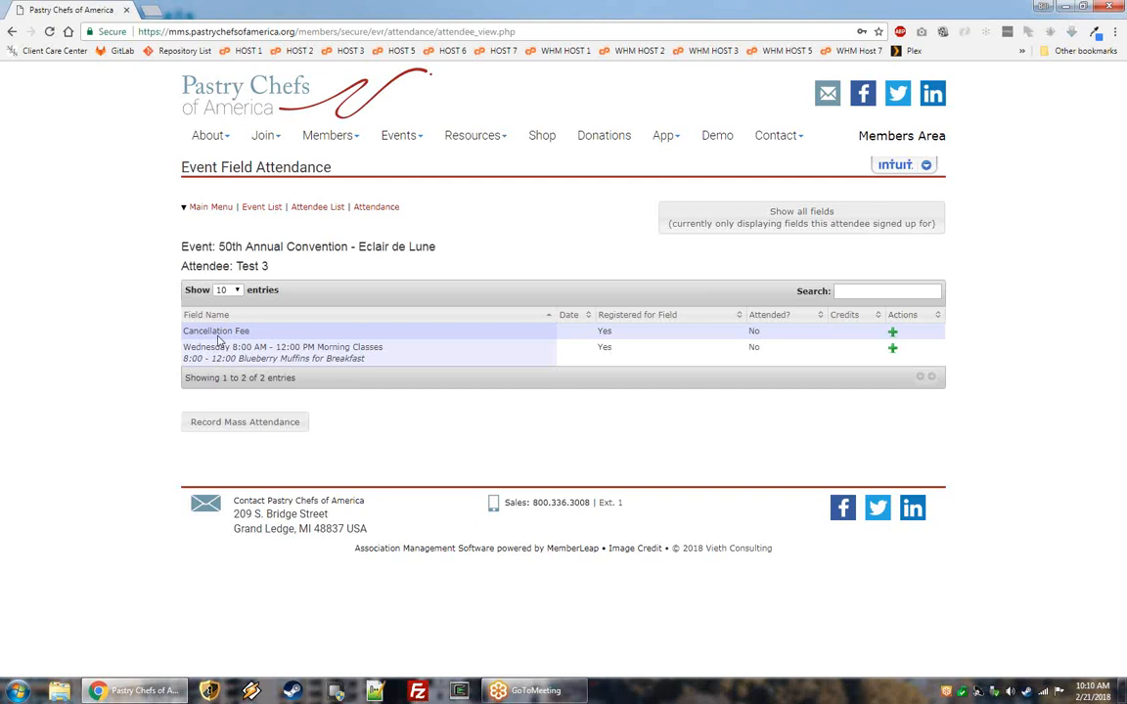
{"action": "left_click_drag", "start_coordinate": [191, 336], "coordinate": [405, 349]}
{"action": "left_click", "coordinate": [550, 435]}
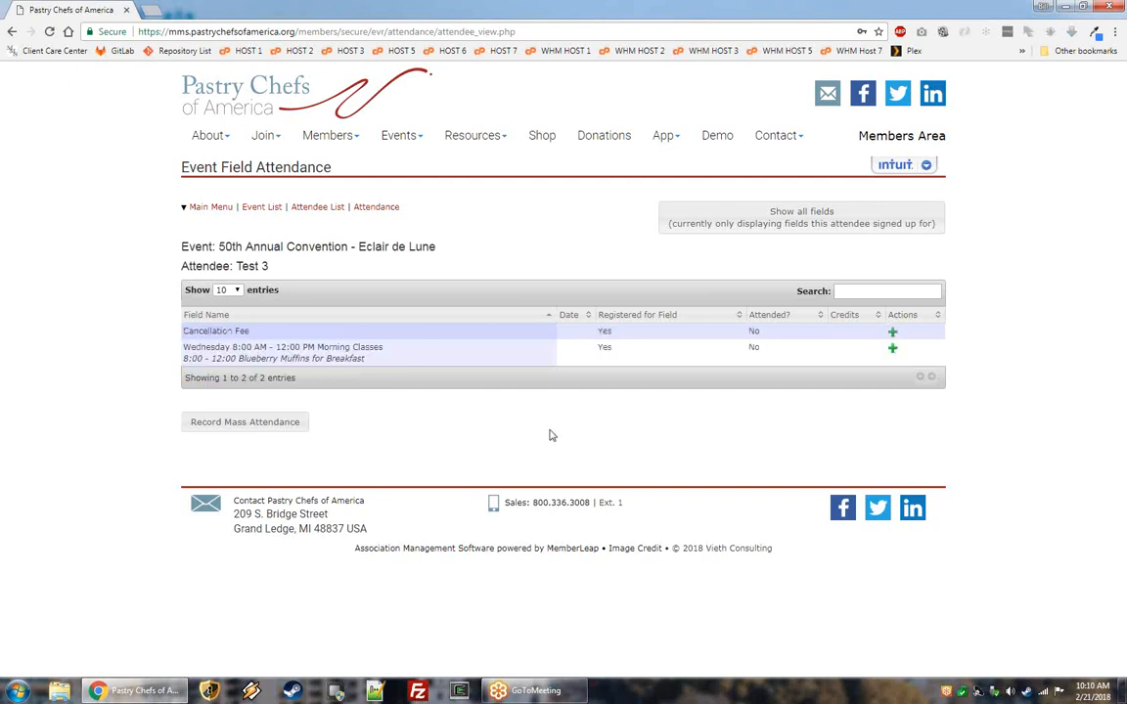
{"action": "left_click", "coordinate": [783, 225]}
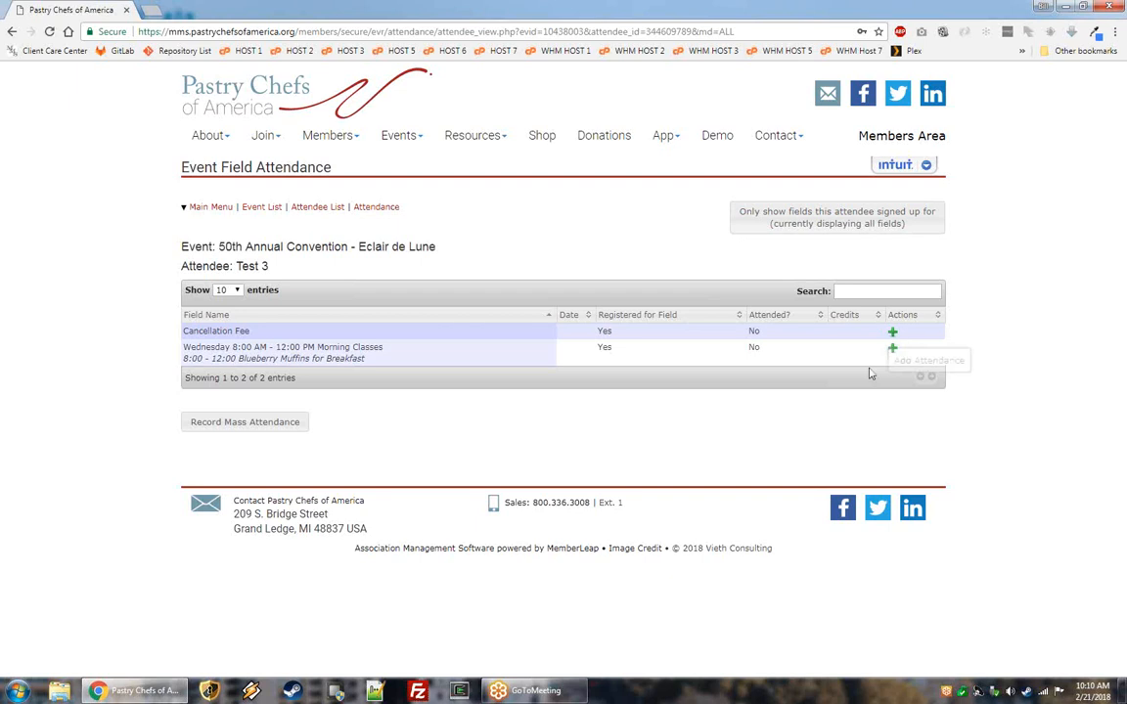
Add attendance for the Cancellation Fee field and set its CEU 2 Credit to 3, saving the credits.
{"action": "left_click", "coordinate": [893, 333]}
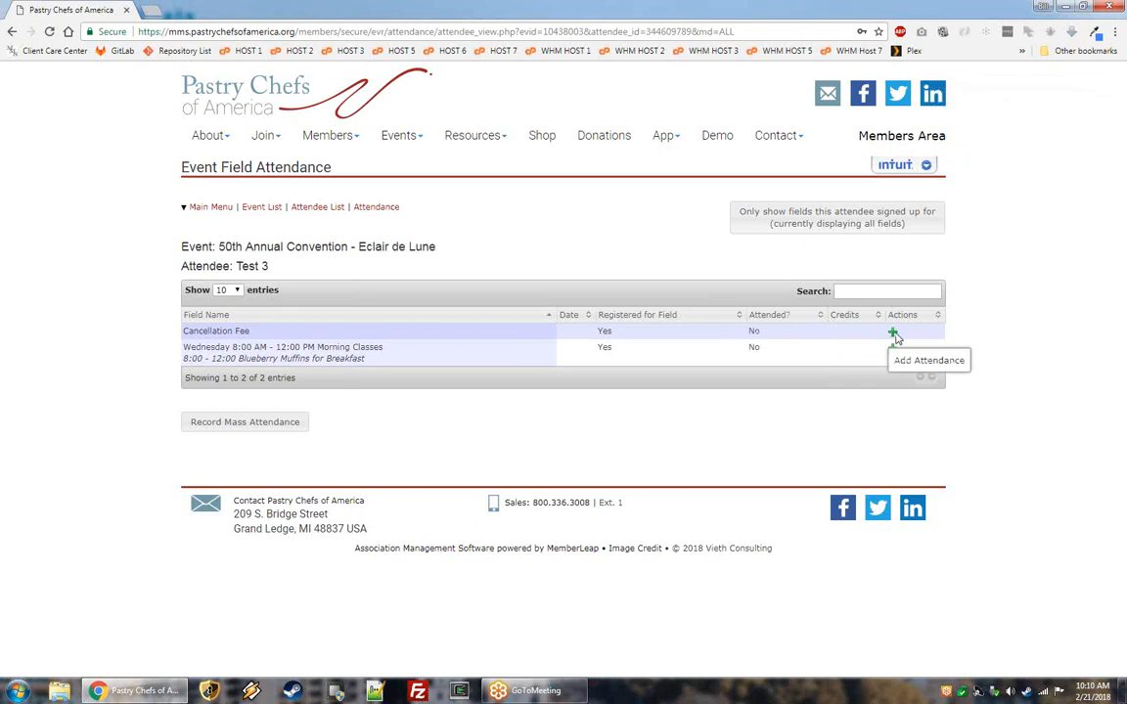
{"action": "left_click", "coordinate": [893, 334]}
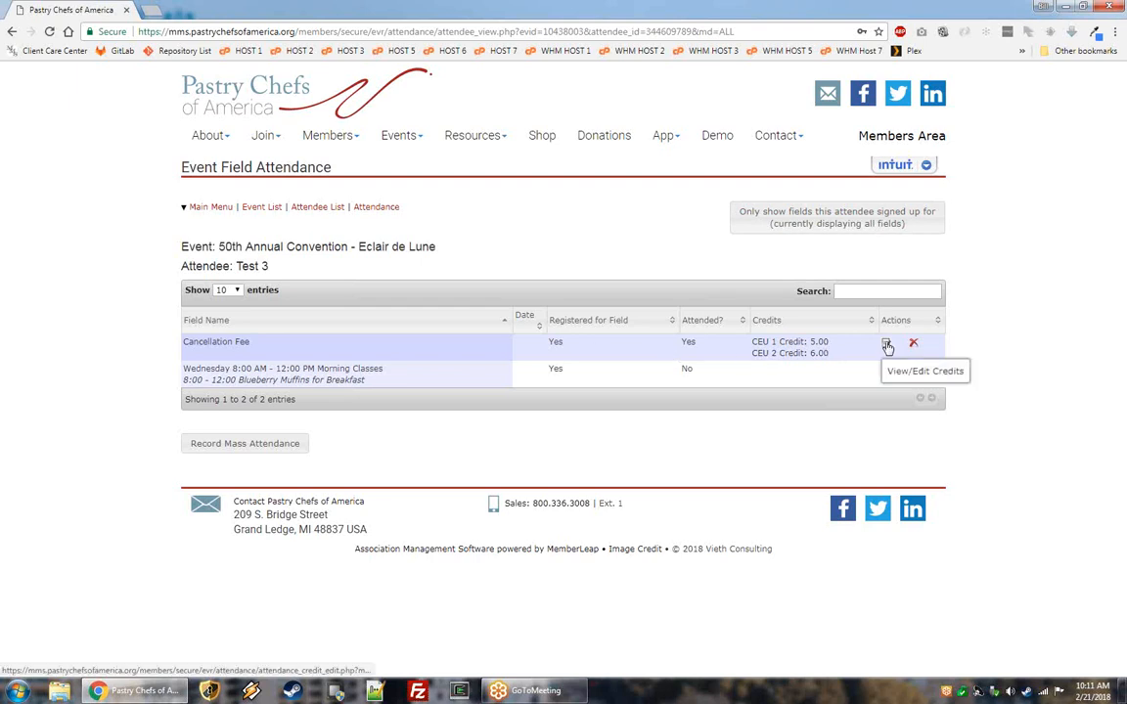
{"action": "left_click", "coordinate": [886, 346]}
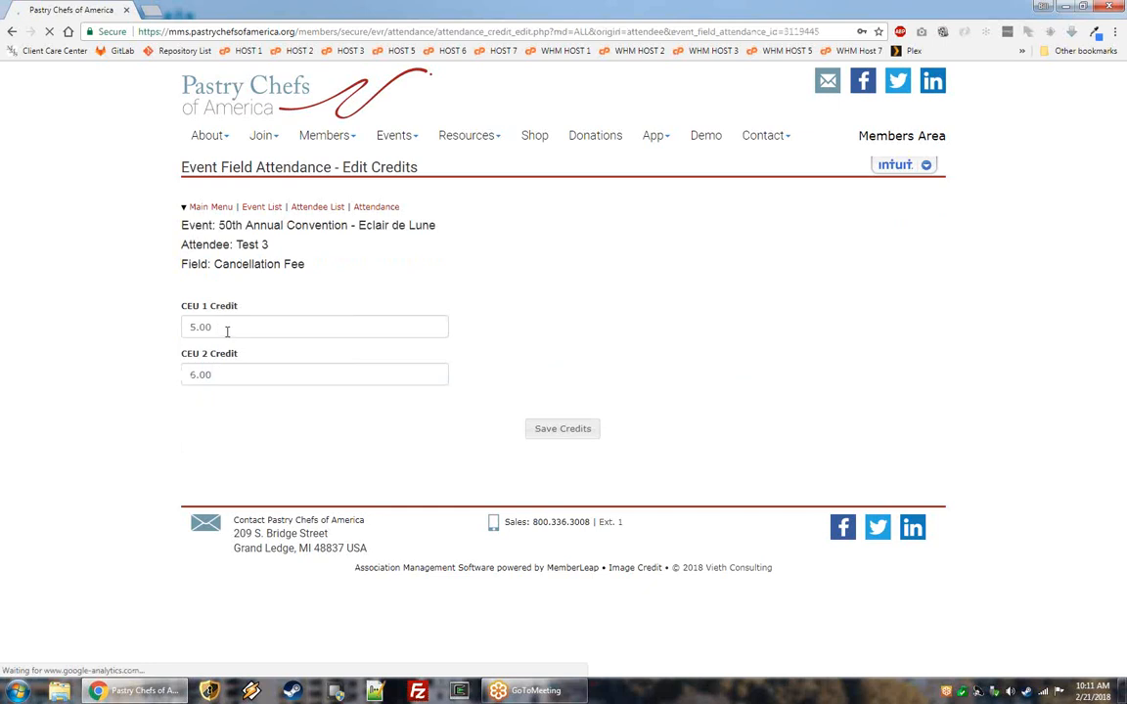
{"action": "left_click_drag", "start_coordinate": [224, 375], "coordinate": [139, 388]}
{"action": "type", "text": "3"}
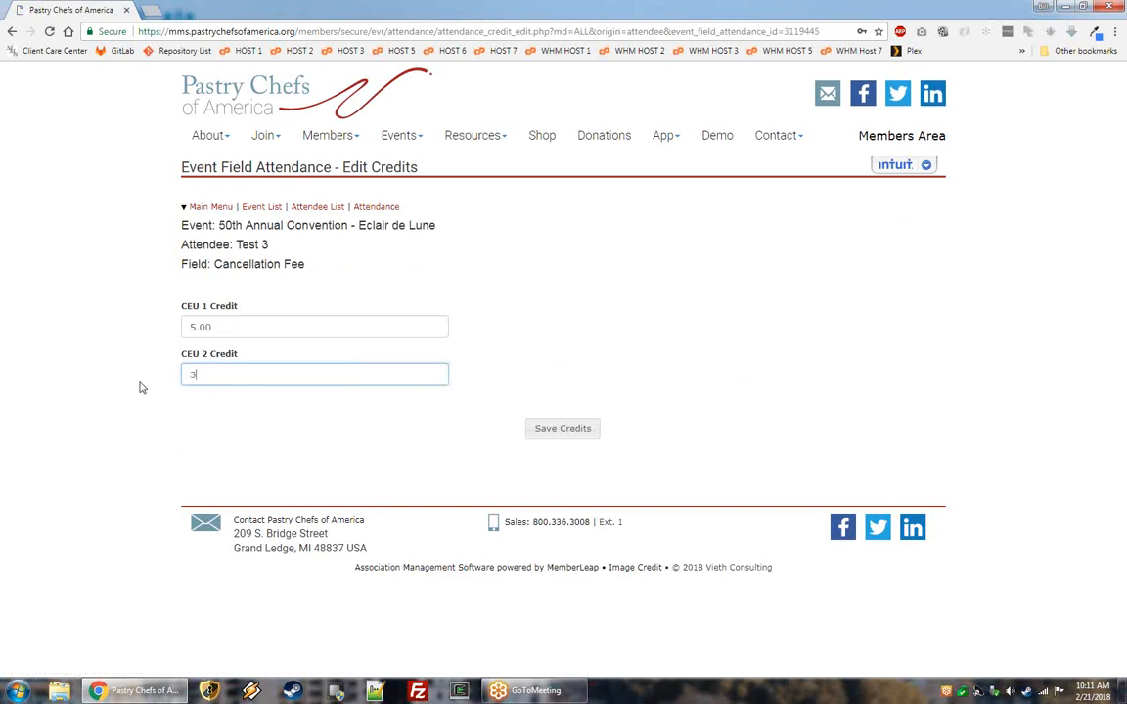
{"action": "key", "text": "Return"}
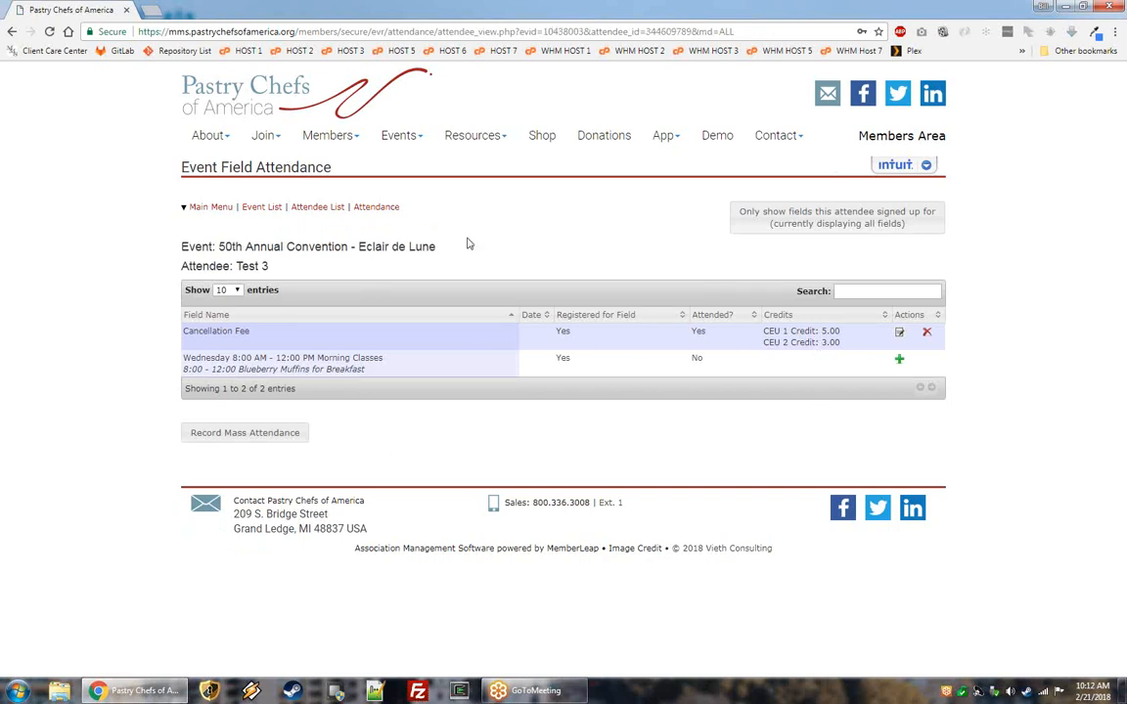
Open attendance for the Wednesday morning classes field, show all attendees, and examine their registration status and sessions.
{"action": "left_click", "coordinate": [373, 209]}
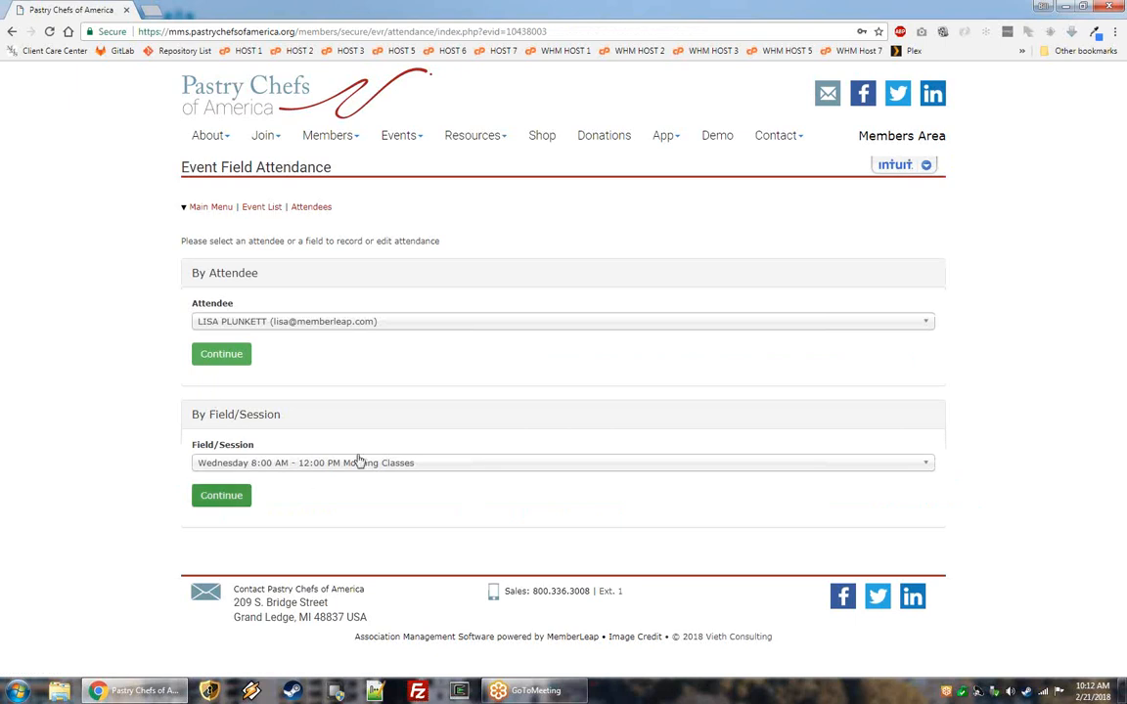
{"action": "left_click", "coordinate": [233, 499]}
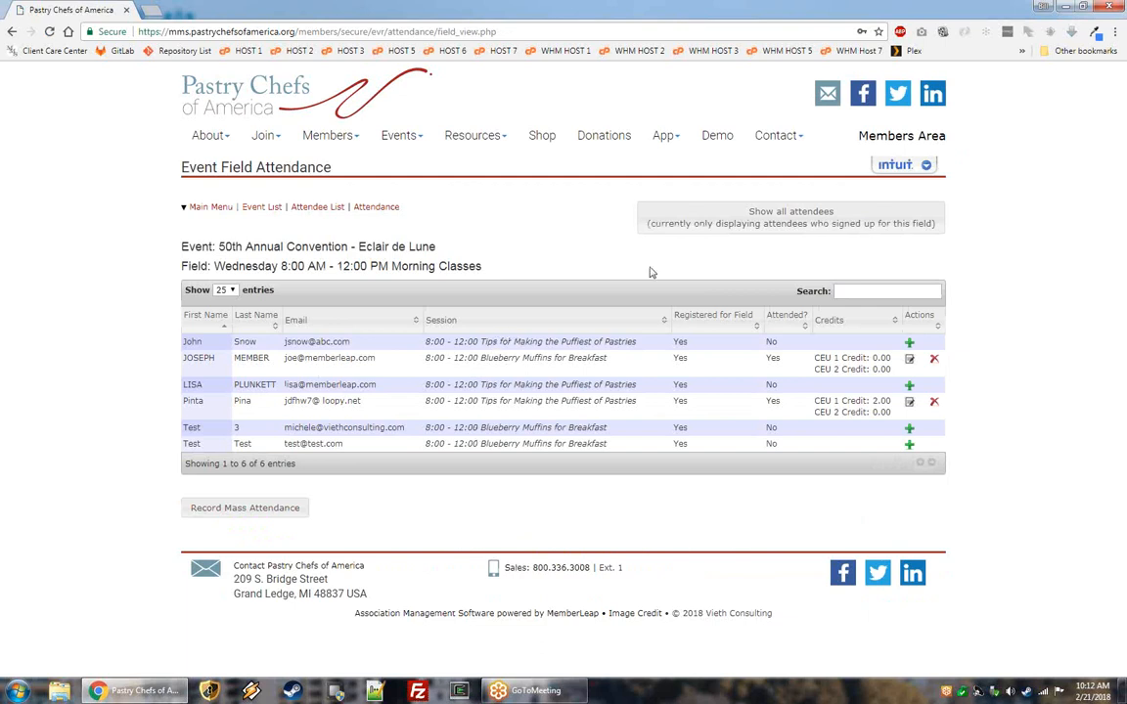
{"action": "left_click", "coordinate": [729, 224]}
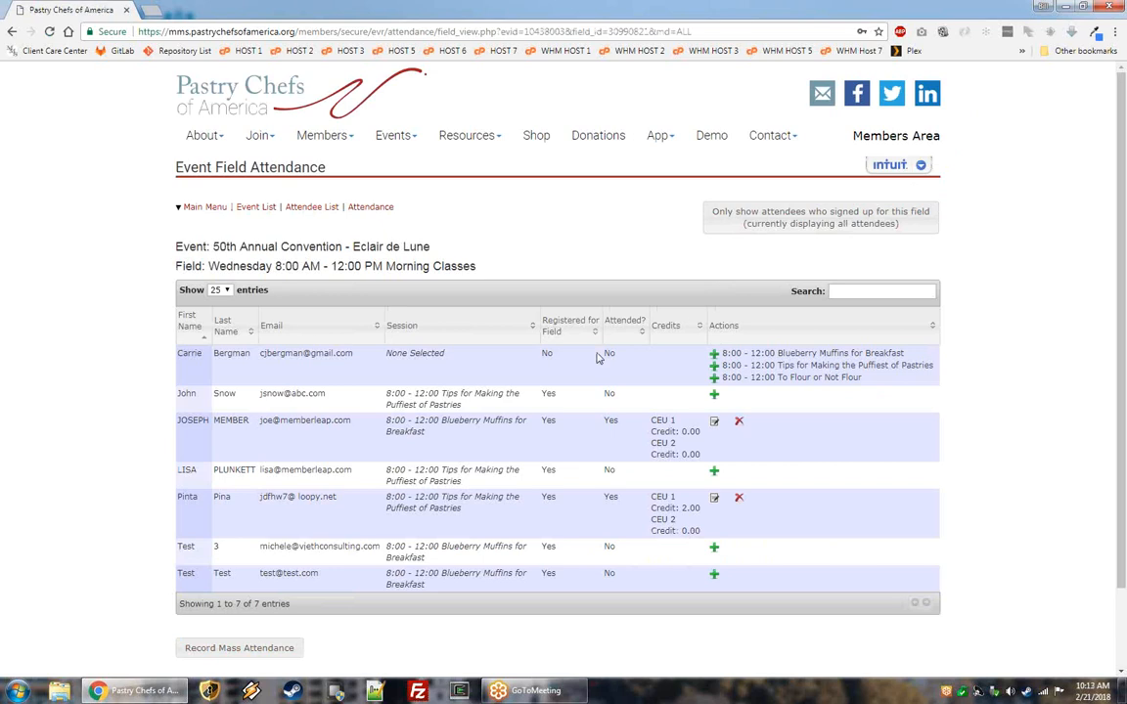
{"action": "left_click_drag", "start_coordinate": [544, 354], "coordinate": [558, 362]}
{"action": "left_click", "coordinate": [558, 361]}
{"action": "mouse_move", "coordinate": [461, 405]}
{"action": "left_mouse_down"}
{"action": "mouse_move", "coordinate": [386, 401]}
{"action": "mouse_move", "coordinate": [442, 395]}
{"action": "left_mouse_up"}
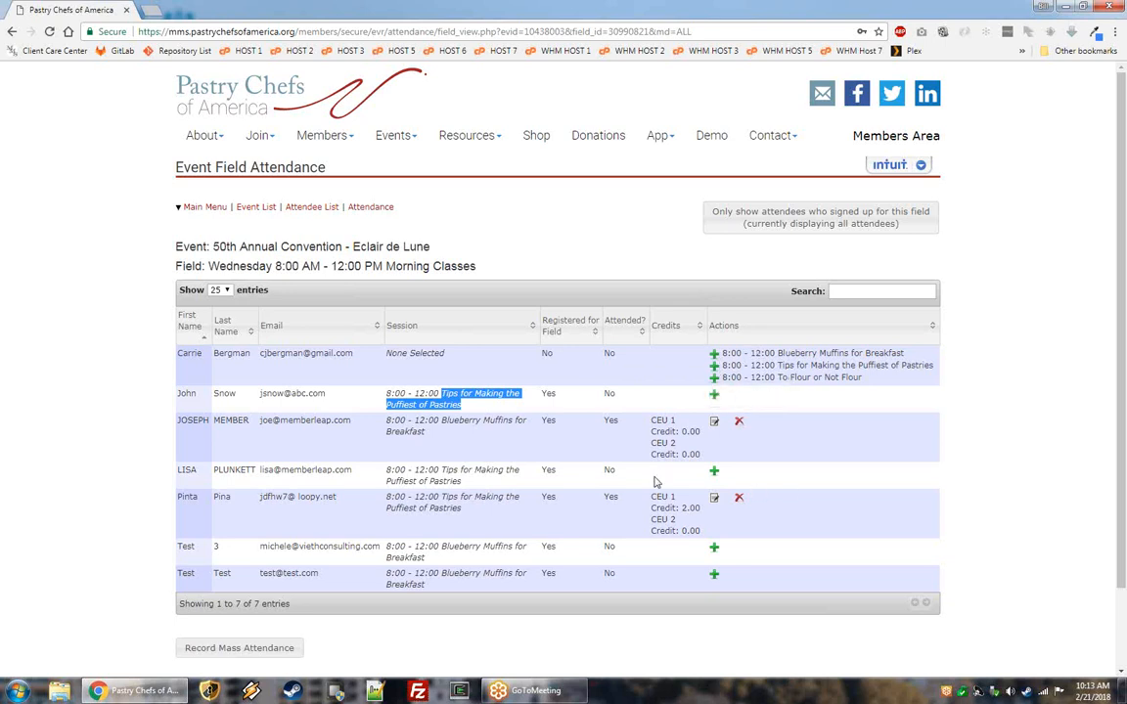
{"action": "left_click", "coordinate": [102, 475]}
Open mass attendance recording for the morning classes field and toggle the selection of all attendees on and back off.
{"action": "scroll", "coordinate": [93, 471], "scroll_direction": "down", "scroll_amount": 2}
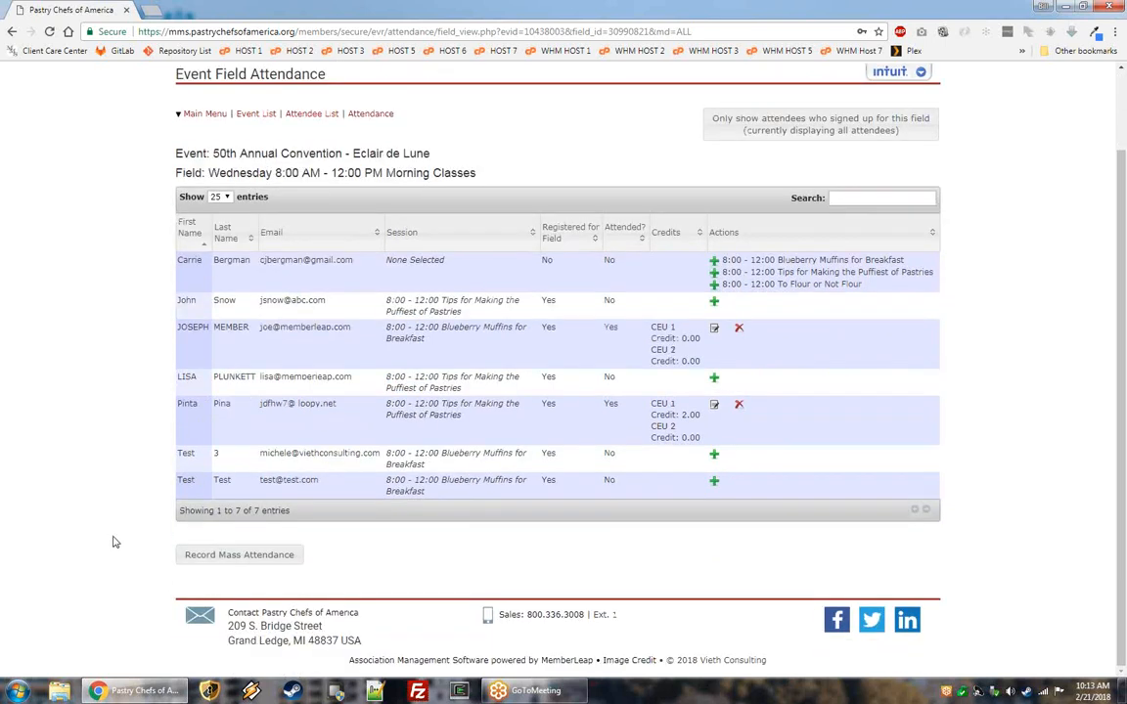
{"action": "left_click", "coordinate": [260, 557]}
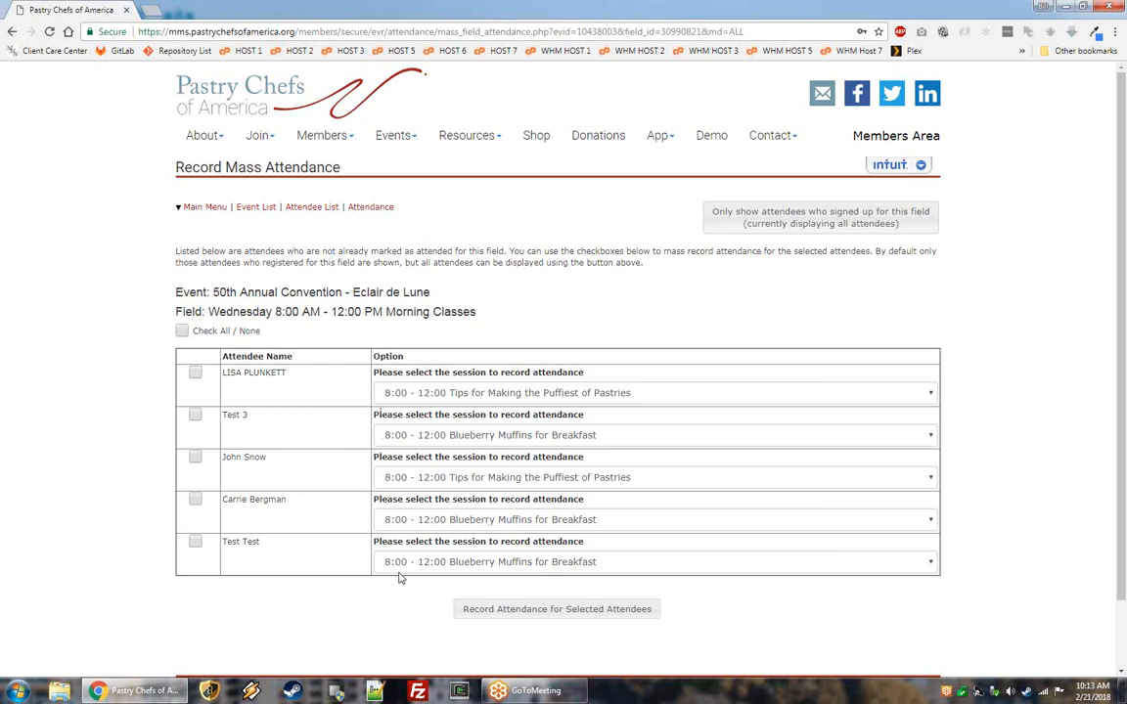
{"action": "left_click", "coordinate": [183, 332]}
{"action": "left_click", "coordinate": [183, 331]}
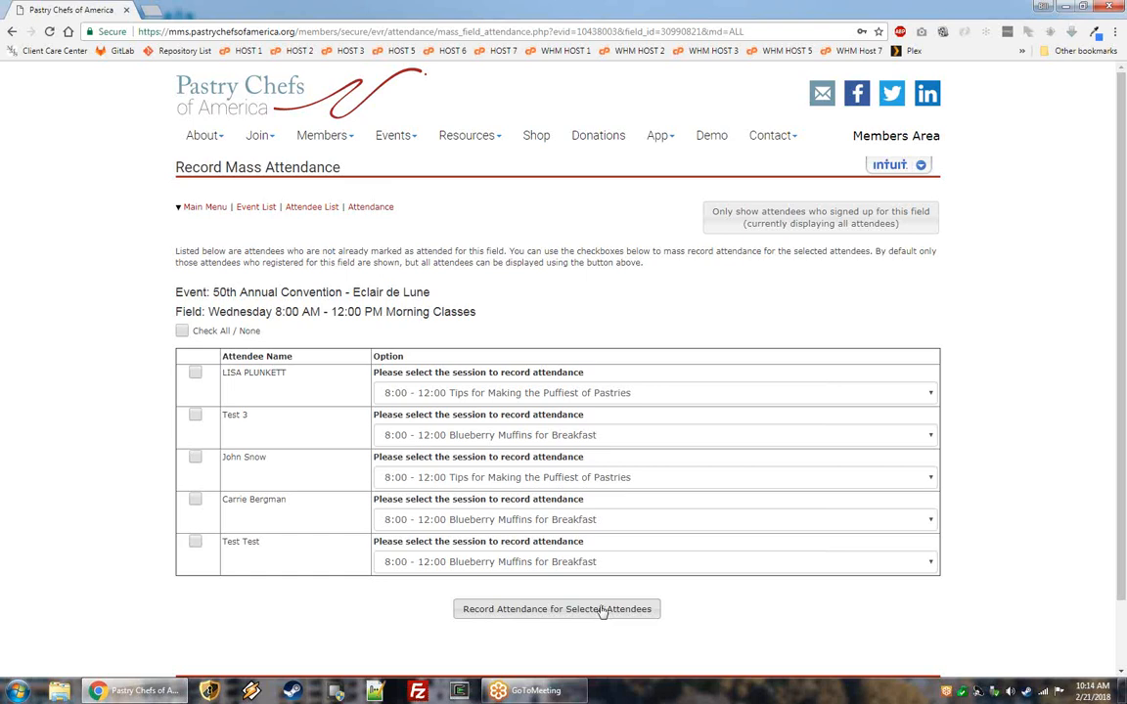
Return to the event list and open the all-event reporting at the Batch Transcripts report.
{"action": "left_click", "coordinate": [327, 250]}
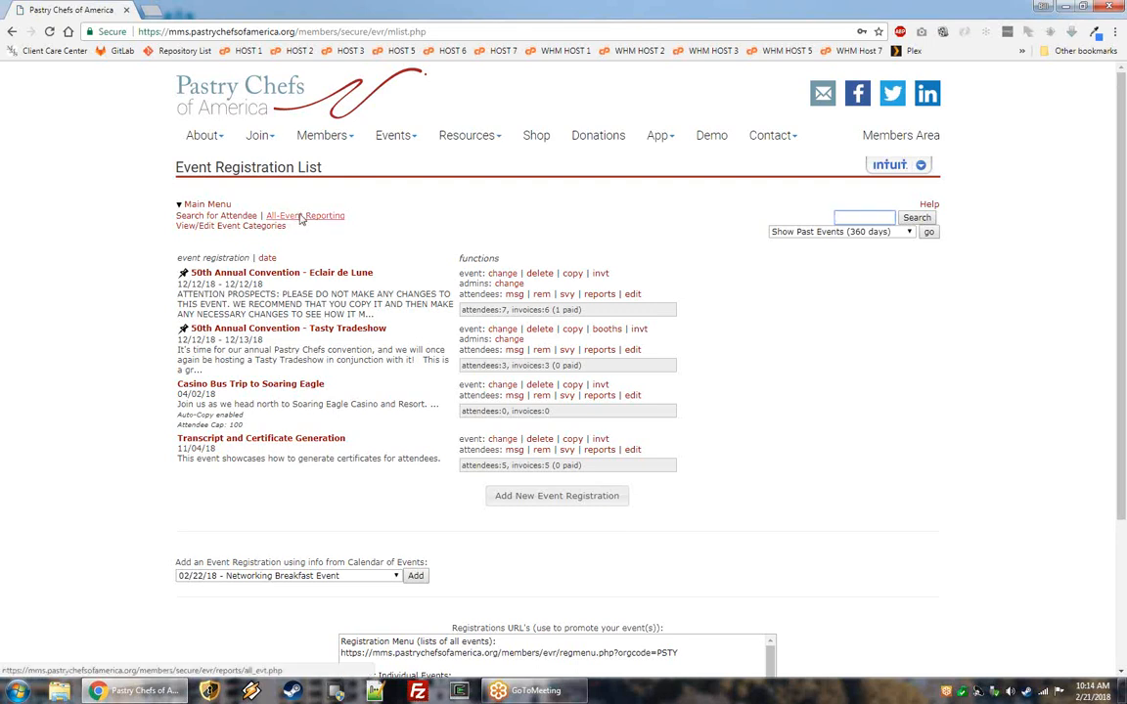
{"action": "left_click_drag", "start_coordinate": [363, 218], "coordinate": [268, 221]}
{"action": "left_click", "coordinate": [318, 220]}
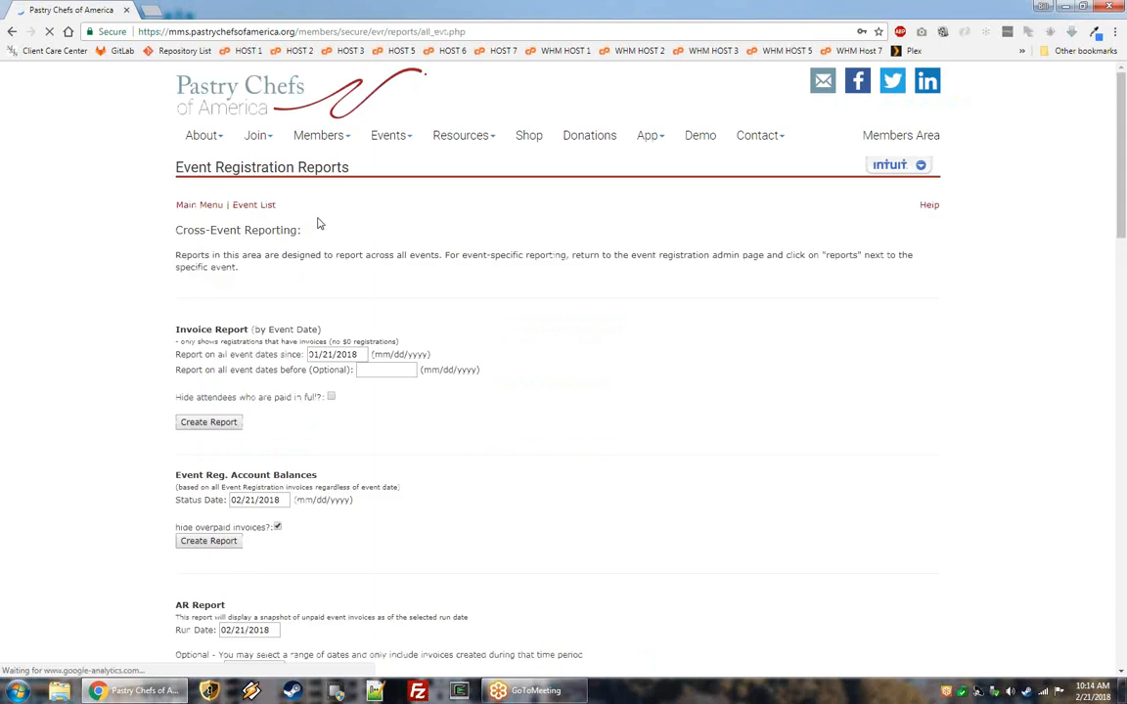
{"action": "scroll", "coordinate": [317, 227], "scroll_direction": "down", "scroll_amount": 6}
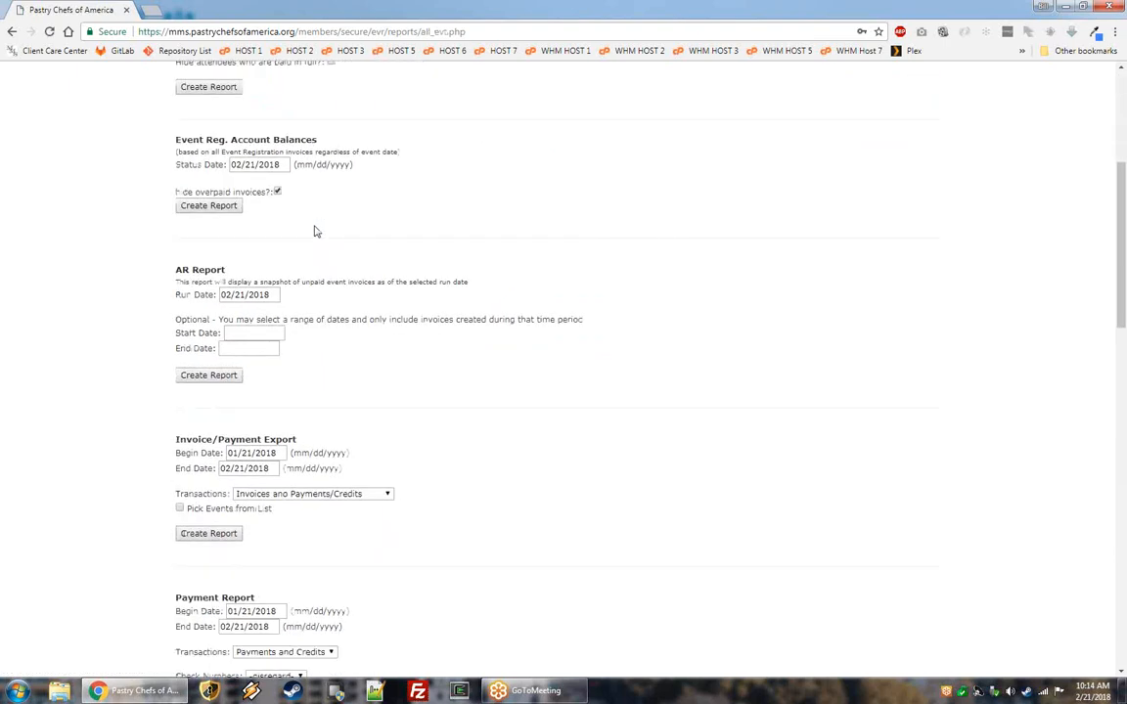
{"action": "scroll", "coordinate": [317, 231], "scroll_direction": "down", "scroll_amount": 9}
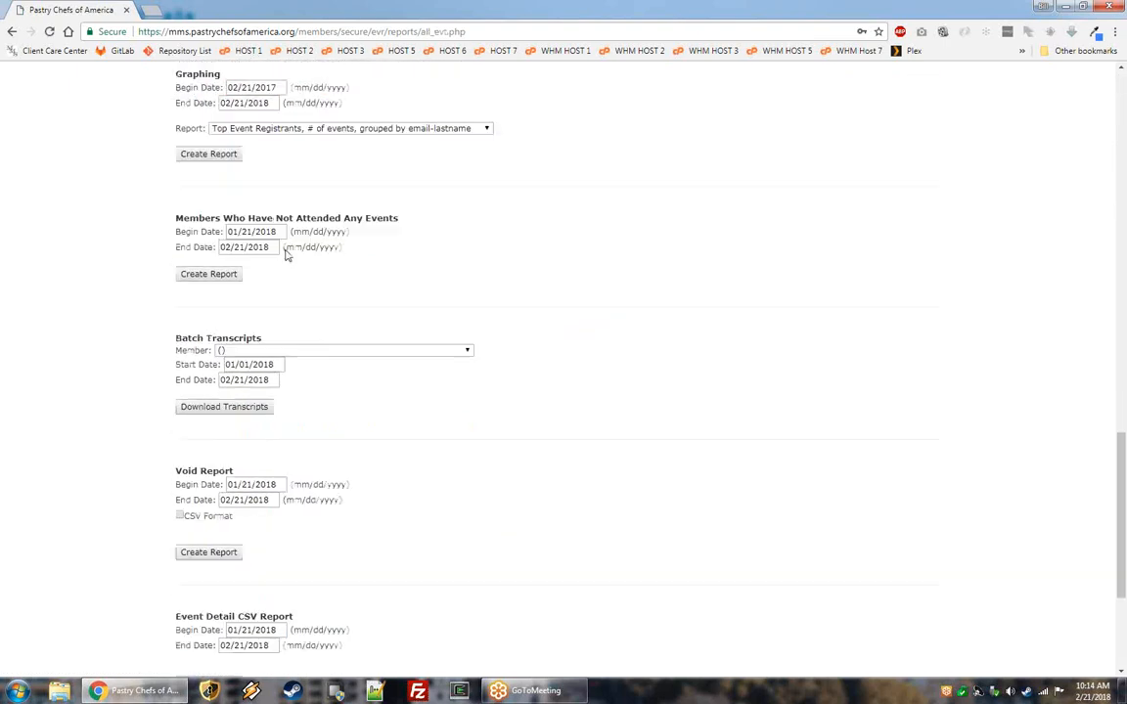
{"action": "left_click_drag", "start_coordinate": [168, 271], "coordinate": [262, 271]}
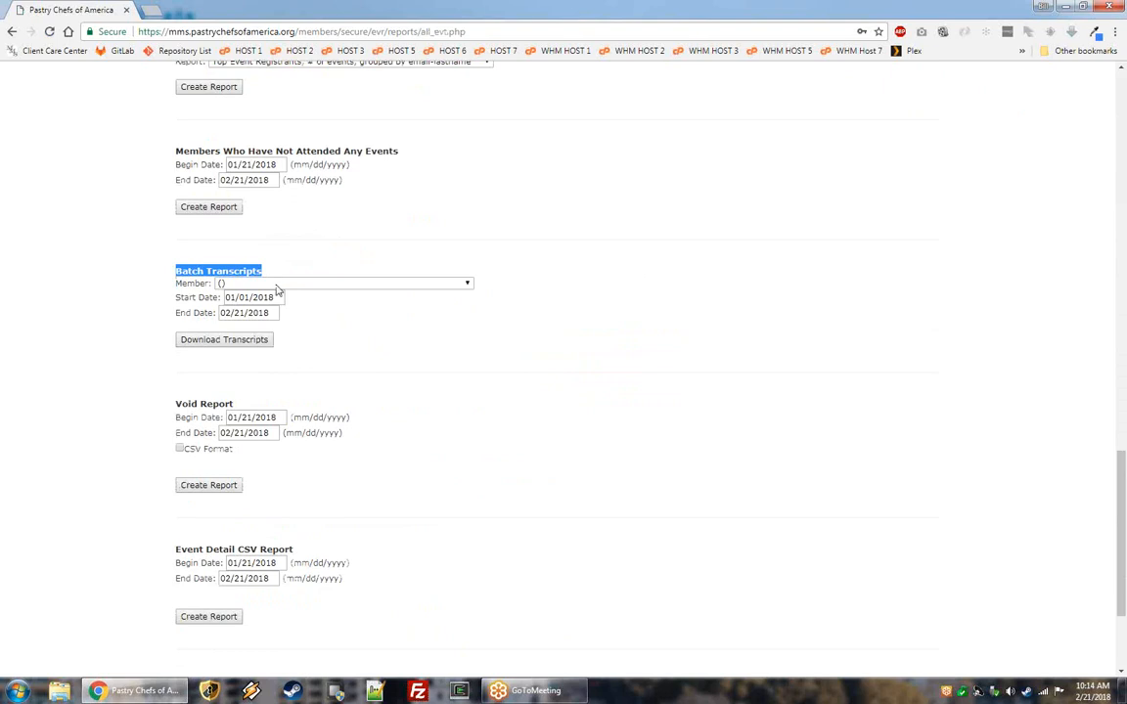
Choose the member whose e-mail is a viethconsulting.com address for the Batch Transcripts report.
{"action": "left_click", "coordinate": [342, 285]}
{"action": "scroll", "coordinate": [362, 342], "scroll_direction": "down", "scroll_amount": 5}
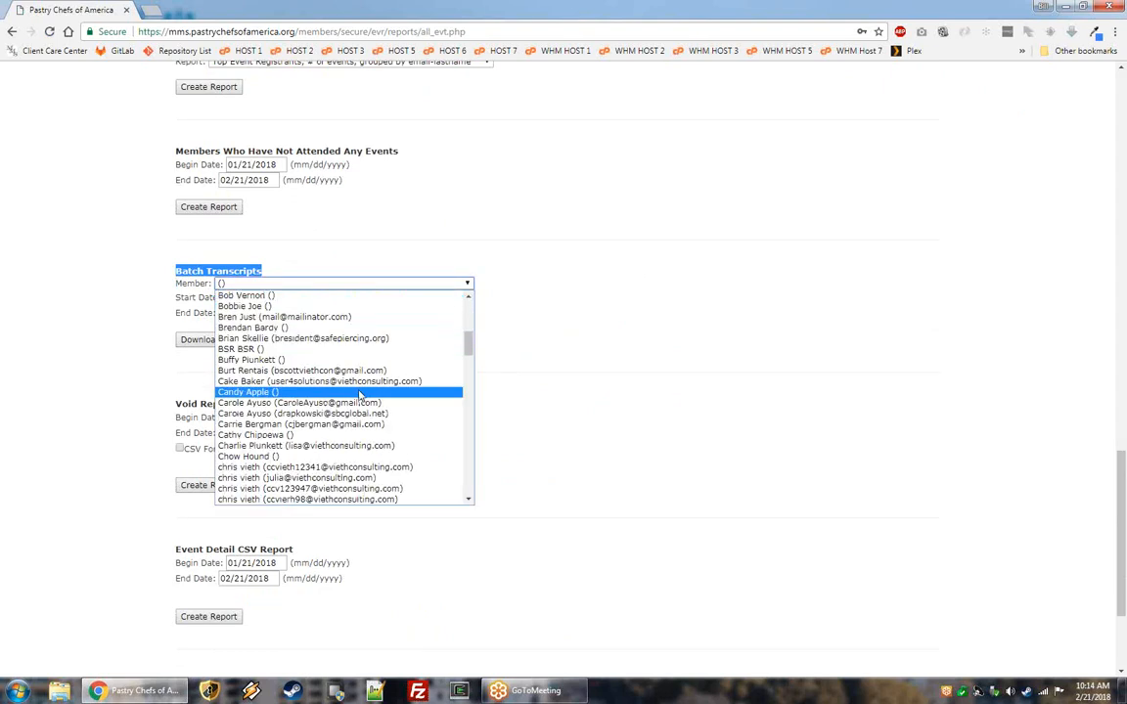
{"action": "scroll", "coordinate": [360, 396], "scroll_direction": "down", "scroll_amount": 15}
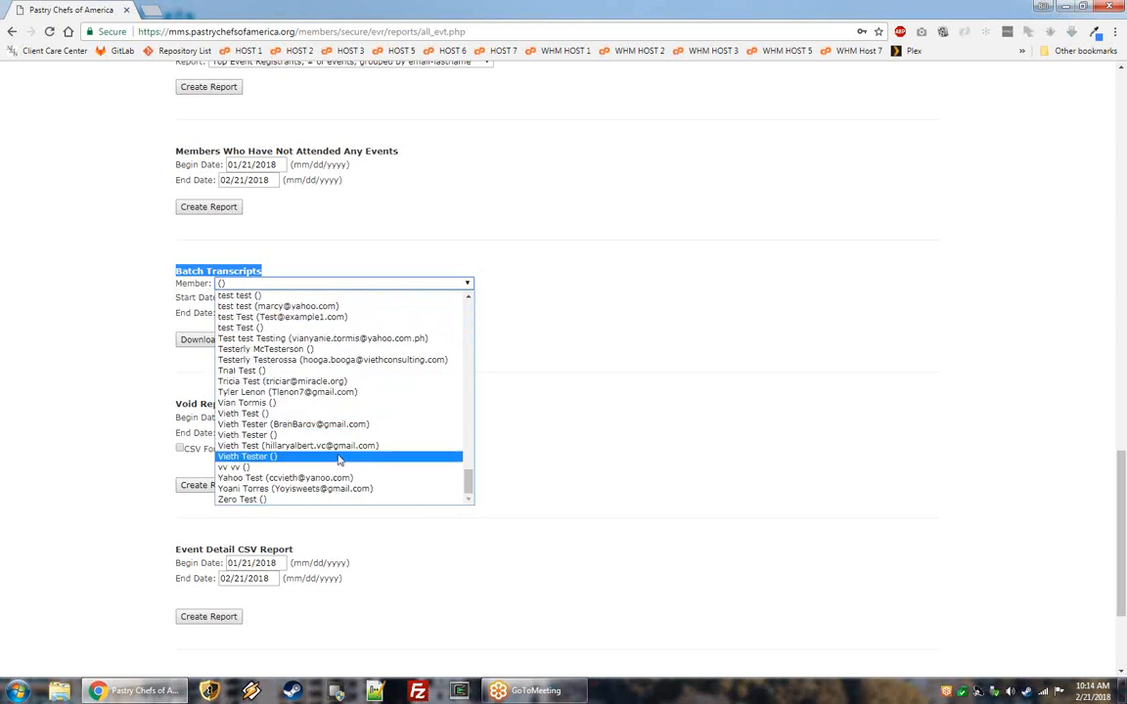
{"action": "scroll", "coordinate": [338, 460], "scroll_direction": "up", "scroll_amount": 6}
{"action": "scroll", "coordinate": [391, 479], "scroll_direction": "down", "scroll_amount": 6}
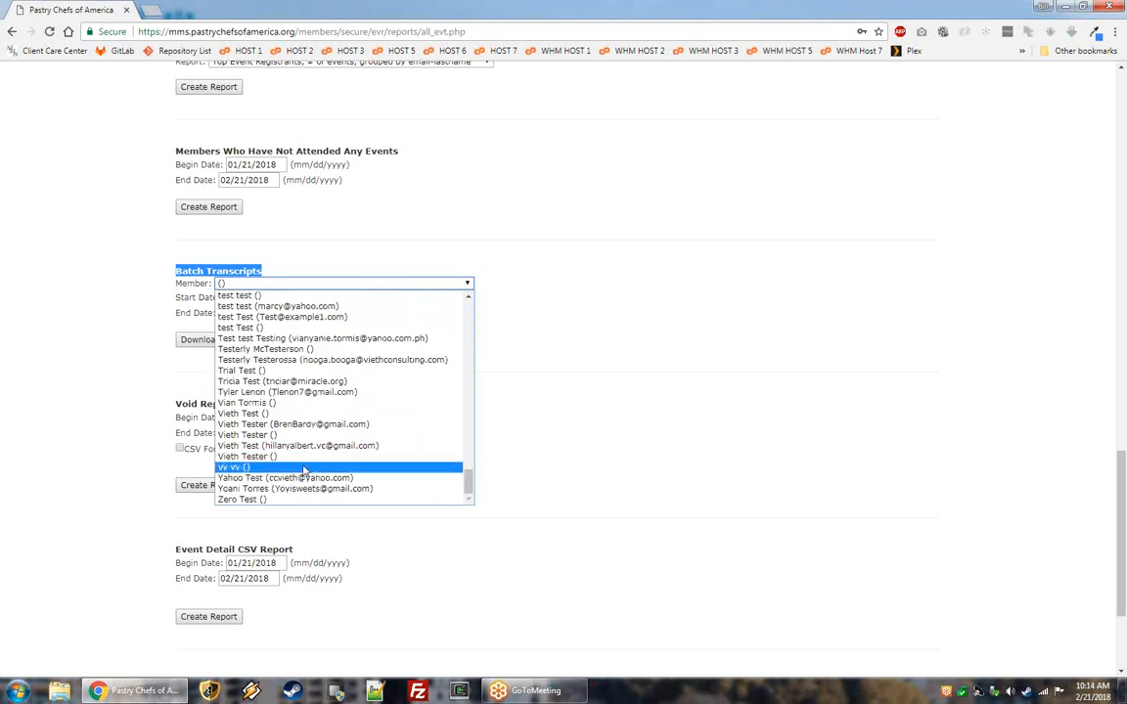
{"action": "scroll", "coordinate": [422, 435], "scroll_direction": "up", "scroll_amount": 13}
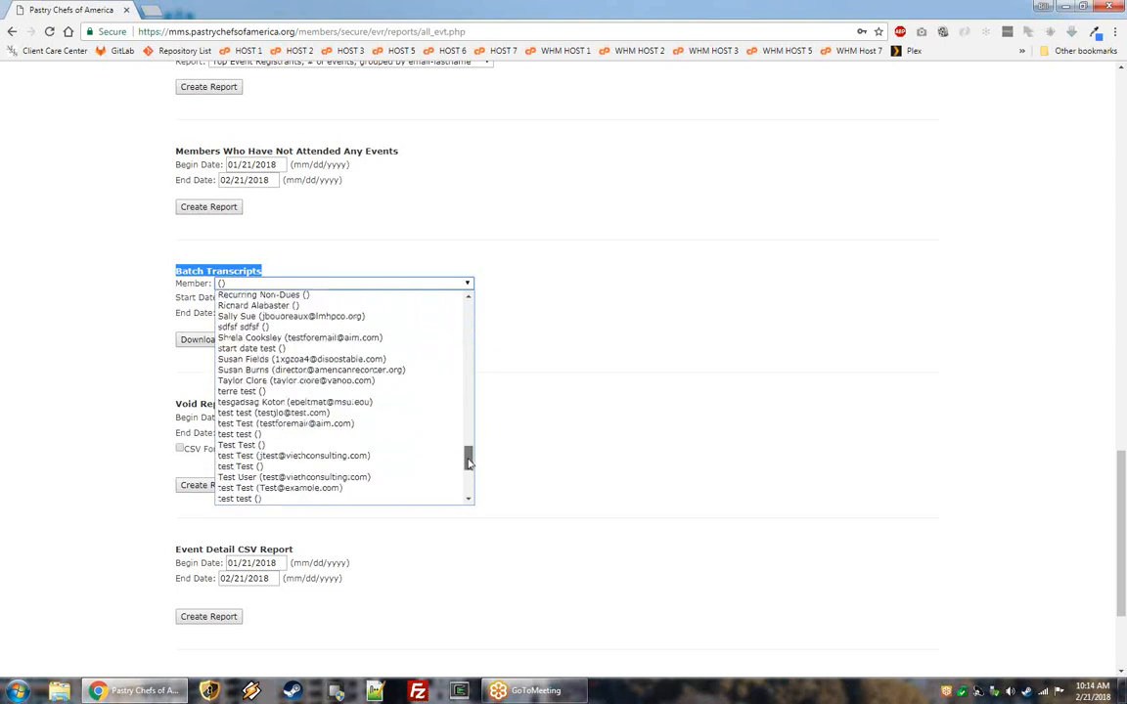
{"action": "left_click_drag", "start_coordinate": [468, 440], "coordinate": [469, 328]}
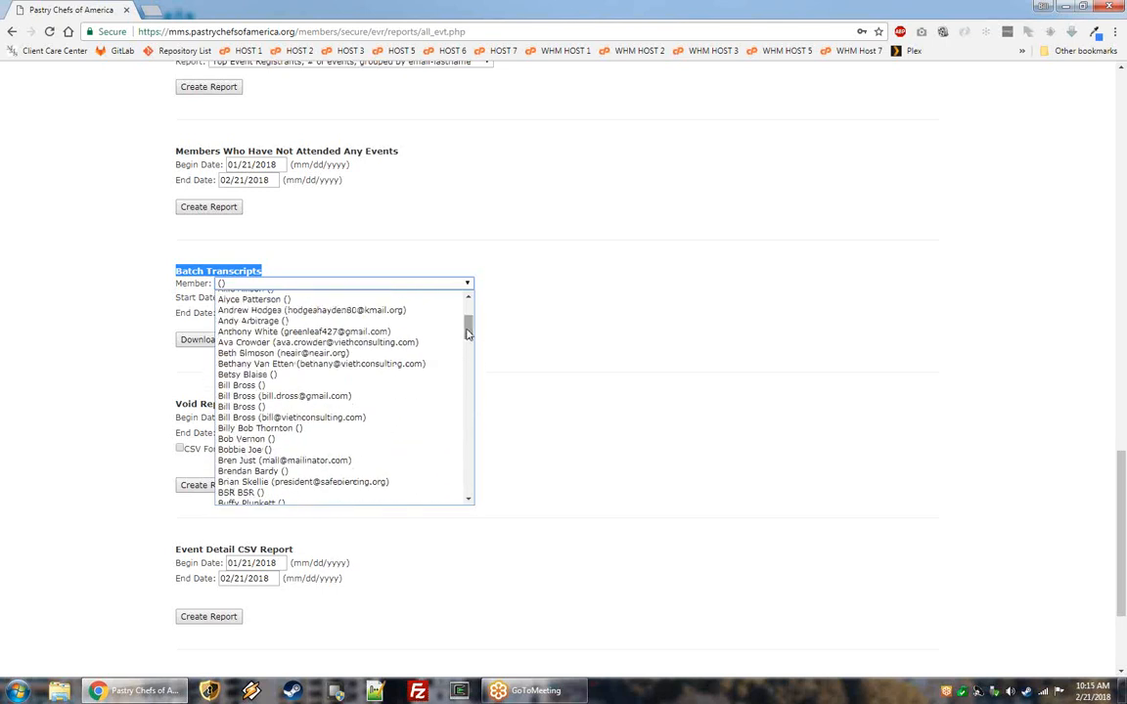
{"action": "left_click", "coordinate": [256, 417]}
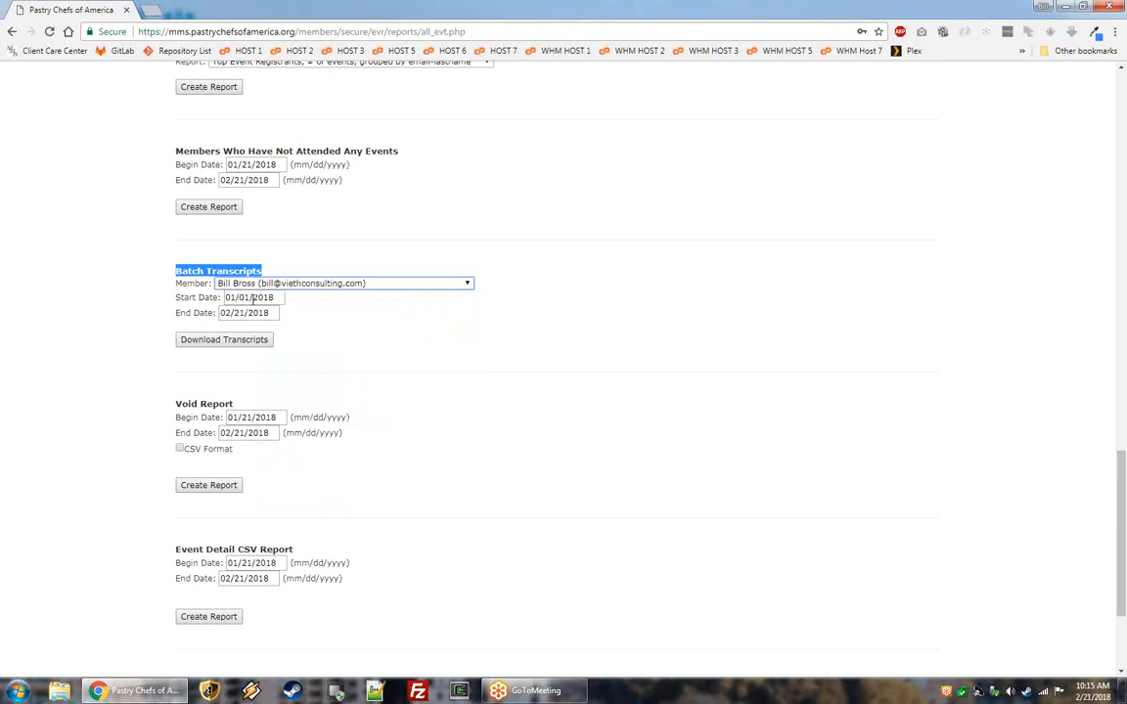
Set the Batch Transcripts start date to 01/01/2017 and download the member's transcripts, saving the ZIP archive to the Downloads folder.
{"action": "left_click", "coordinate": [278, 298]}
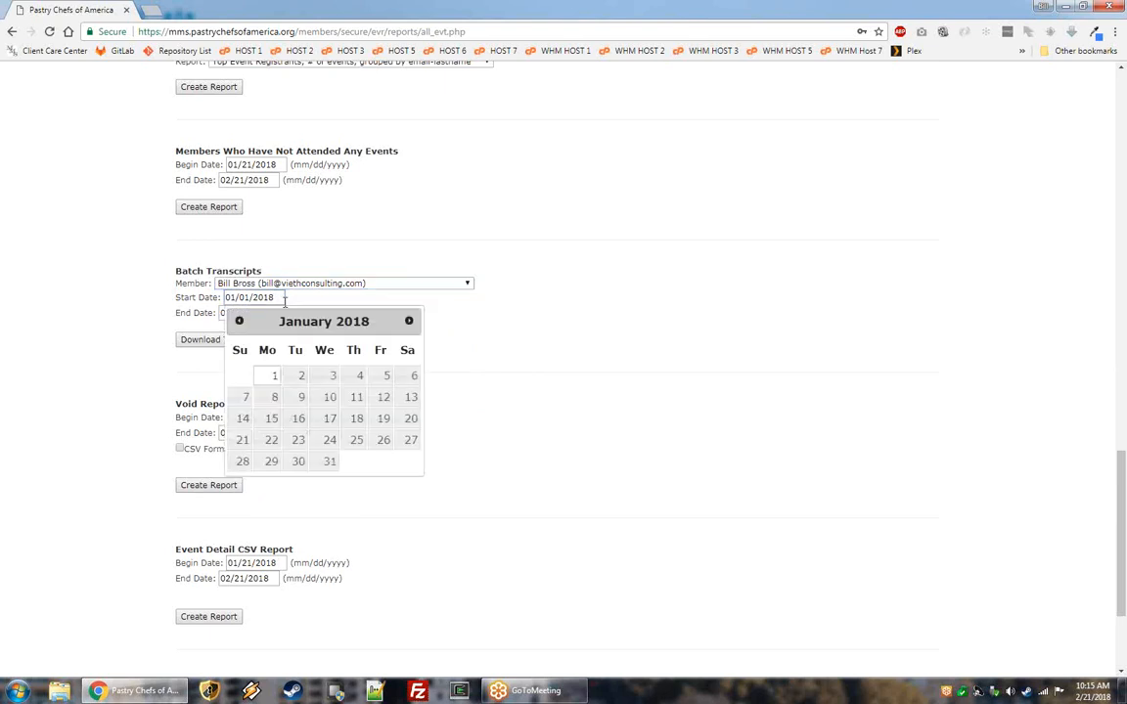
{"action": "key", "text": "BackSpace"}
{"action": "type", "text": "7"}
{"action": "left_click", "coordinate": [554, 317]}
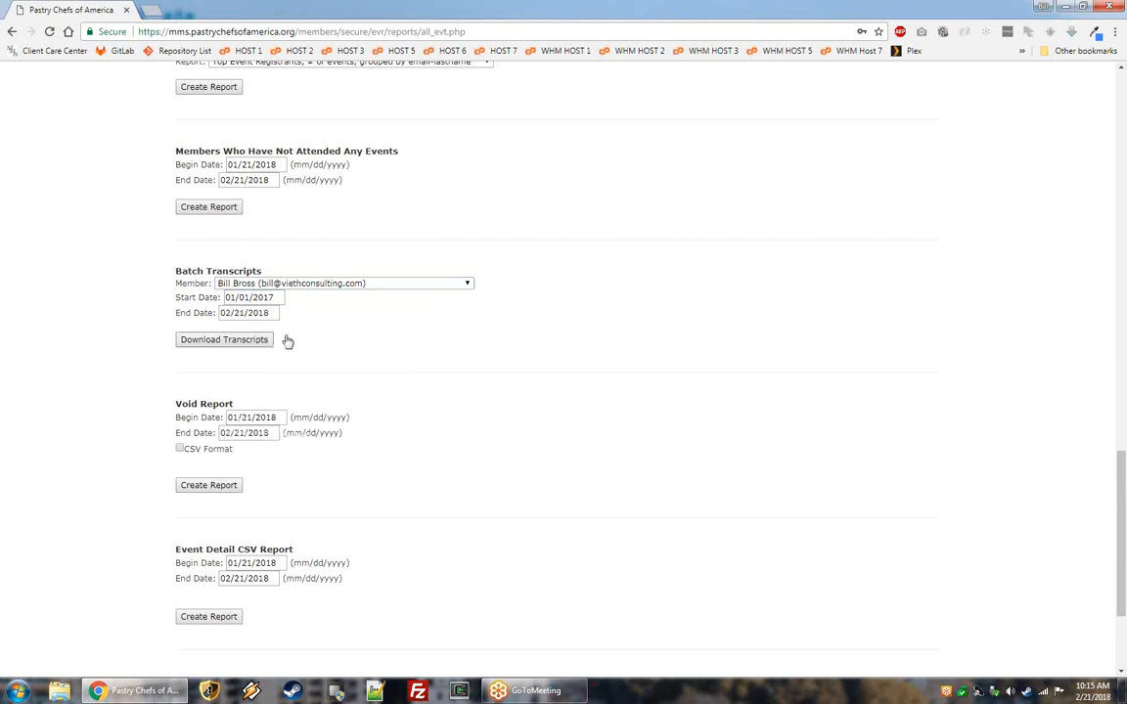
{"action": "left_click", "coordinate": [216, 342]}
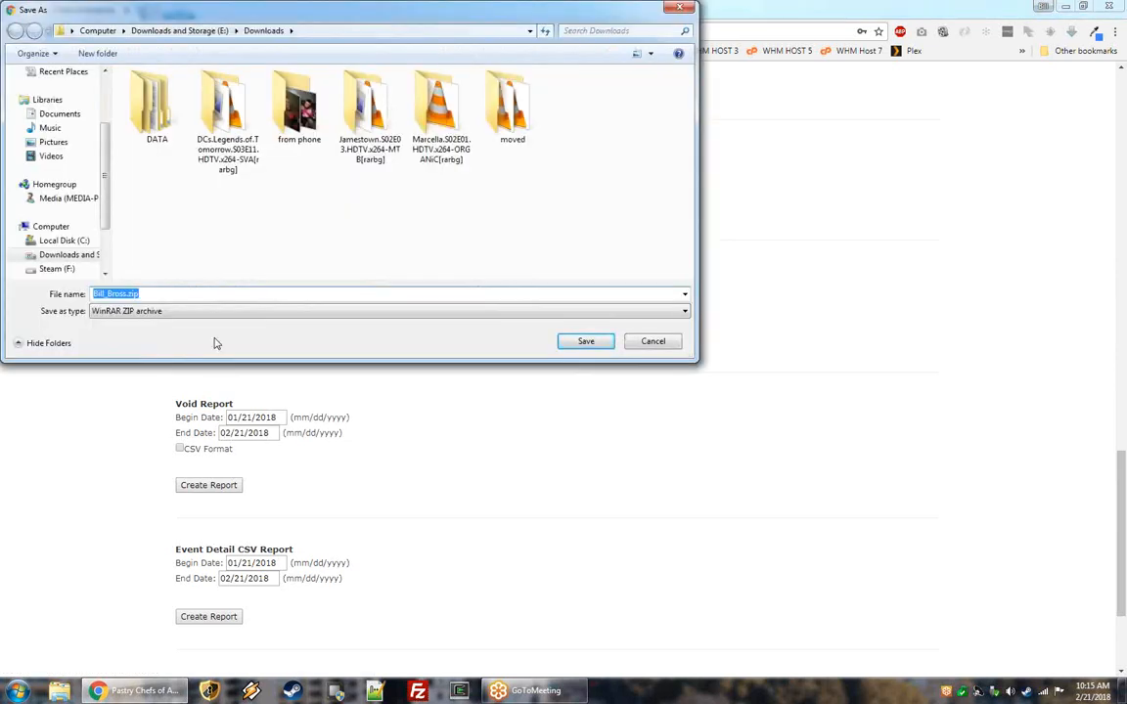
{"action": "left_click", "coordinate": [577, 341]}
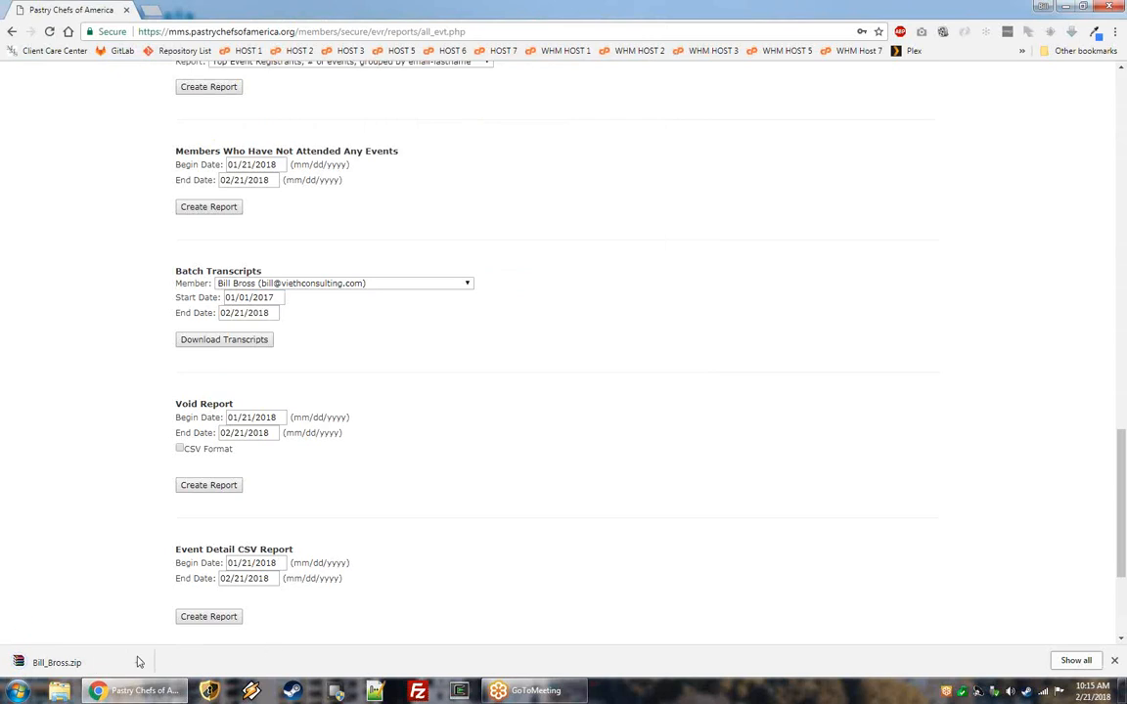
Open the downloaded ZIP archive and view its wea_transcript_2017_12_12.pdf file.
{"action": "left_click", "coordinate": [44, 665]}
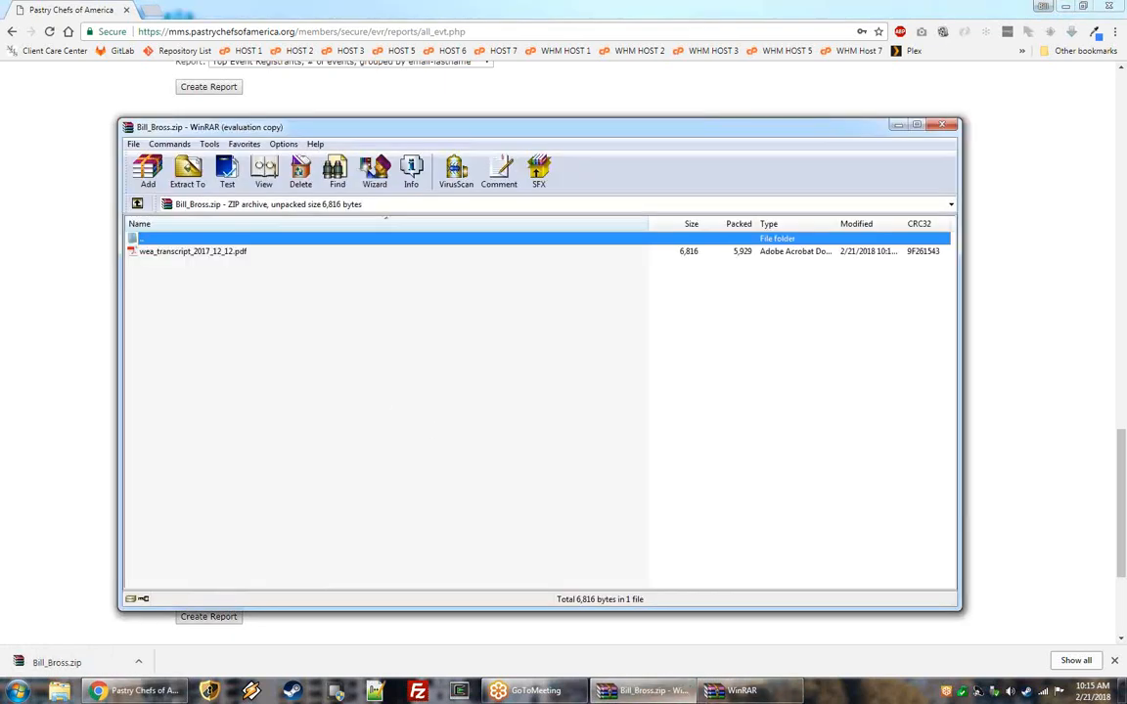
{"action": "left_click", "coordinate": [789, 138]}
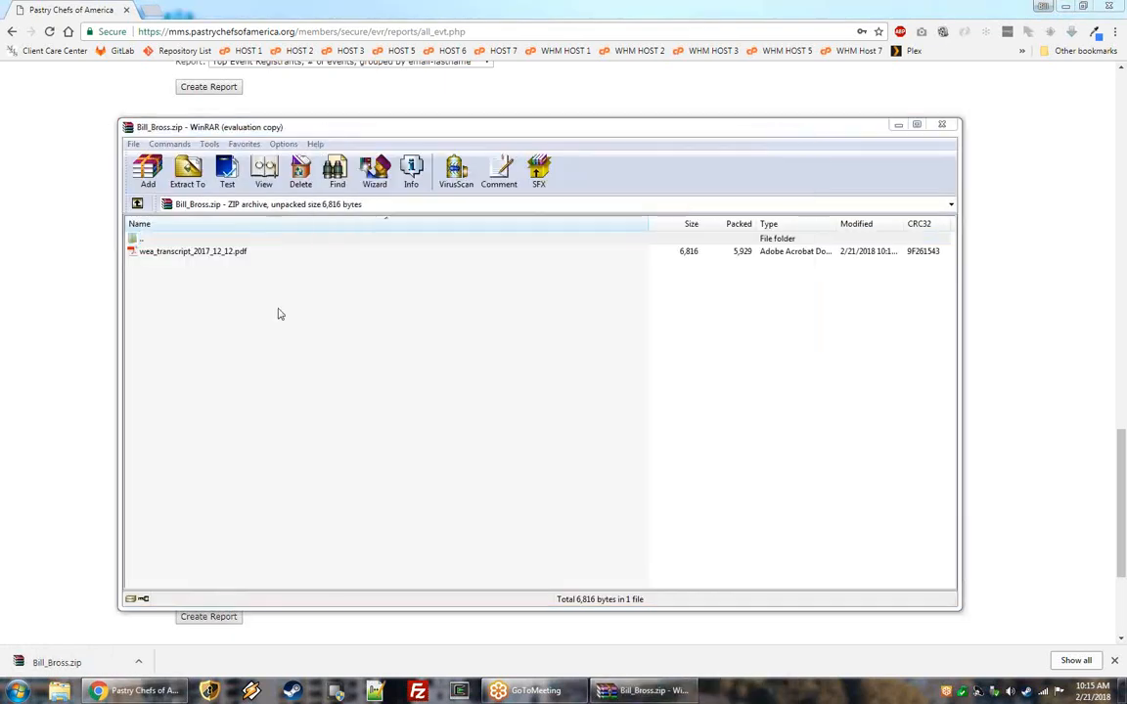
{"action": "left_click", "coordinate": [185, 253]}
{"action": "double_click", "coordinate": [185, 253]}
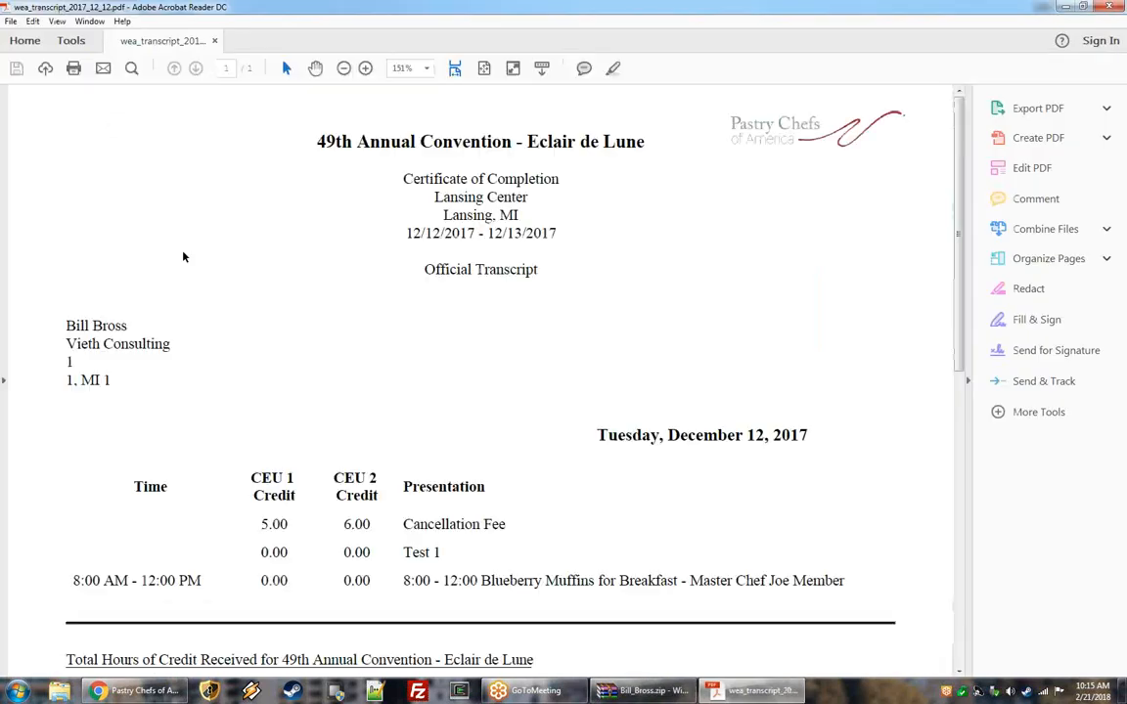
Examine the transcript's event title, certificate location and dates, and the member's address block.
{"action": "scroll", "coordinate": [621, 403], "scroll_direction": "down", "scroll_amount": 3}
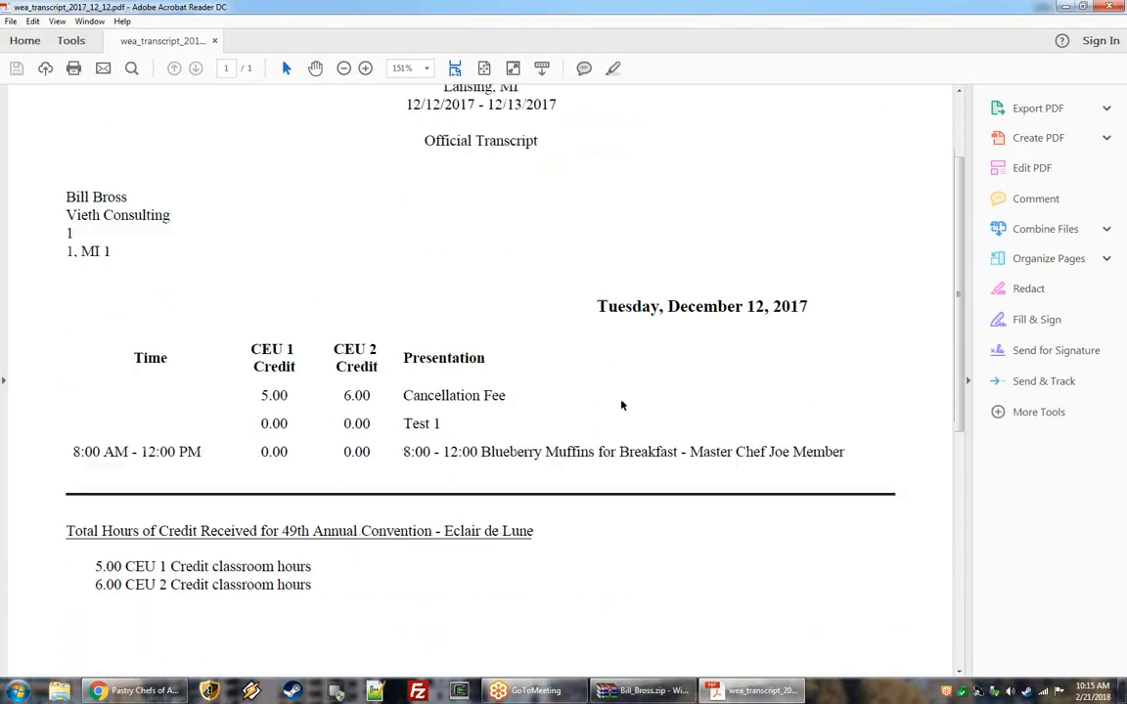
{"action": "scroll", "coordinate": [621, 402], "scroll_direction": "up", "scroll_amount": 3}
{"action": "left_click_drag", "start_coordinate": [318, 142], "coordinate": [646, 143]}
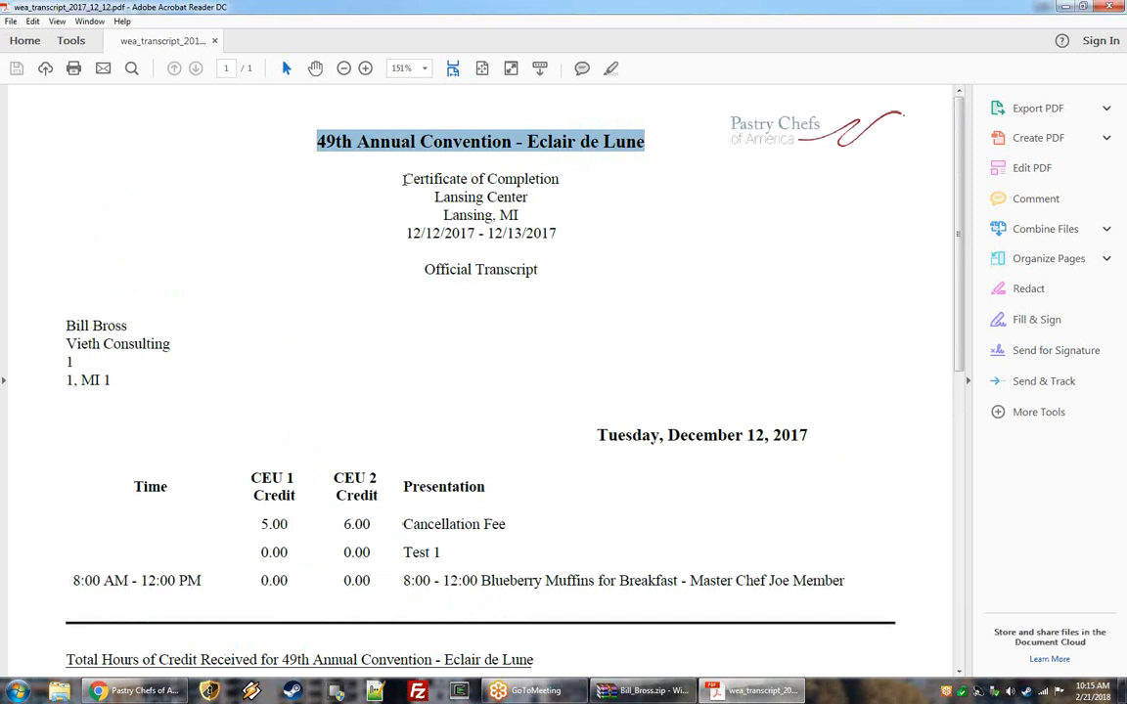
{"action": "left_click_drag", "start_coordinate": [404, 179], "coordinate": [560, 244]}
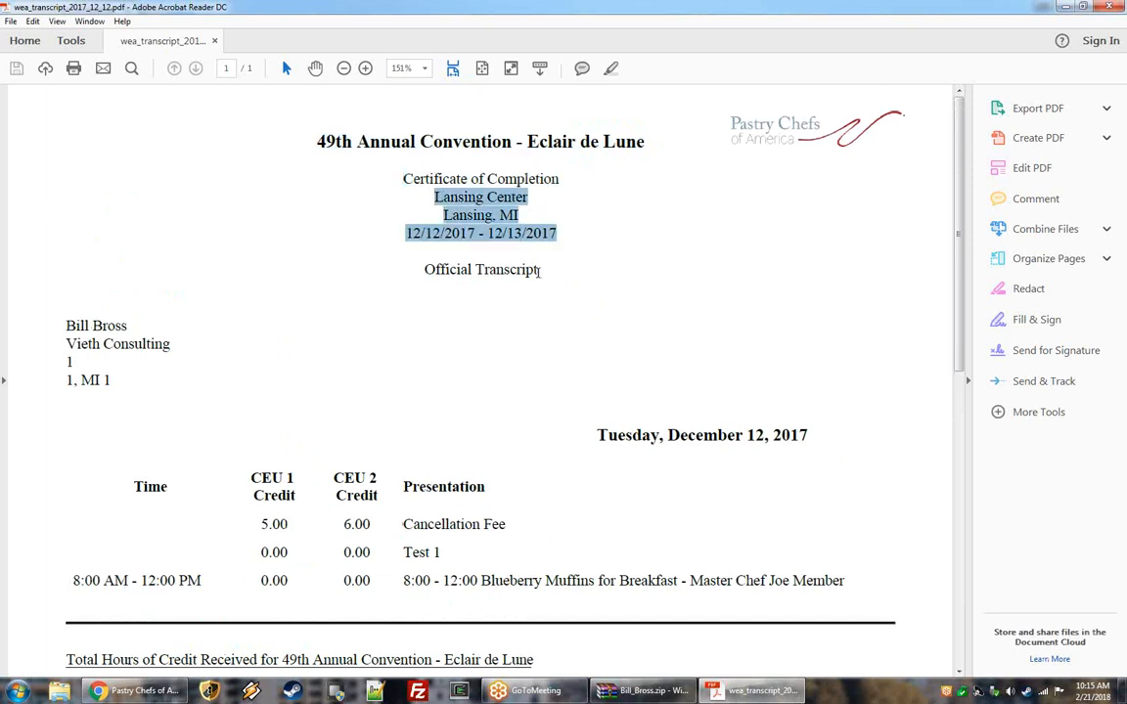
{"action": "left_click", "coordinate": [545, 244]}
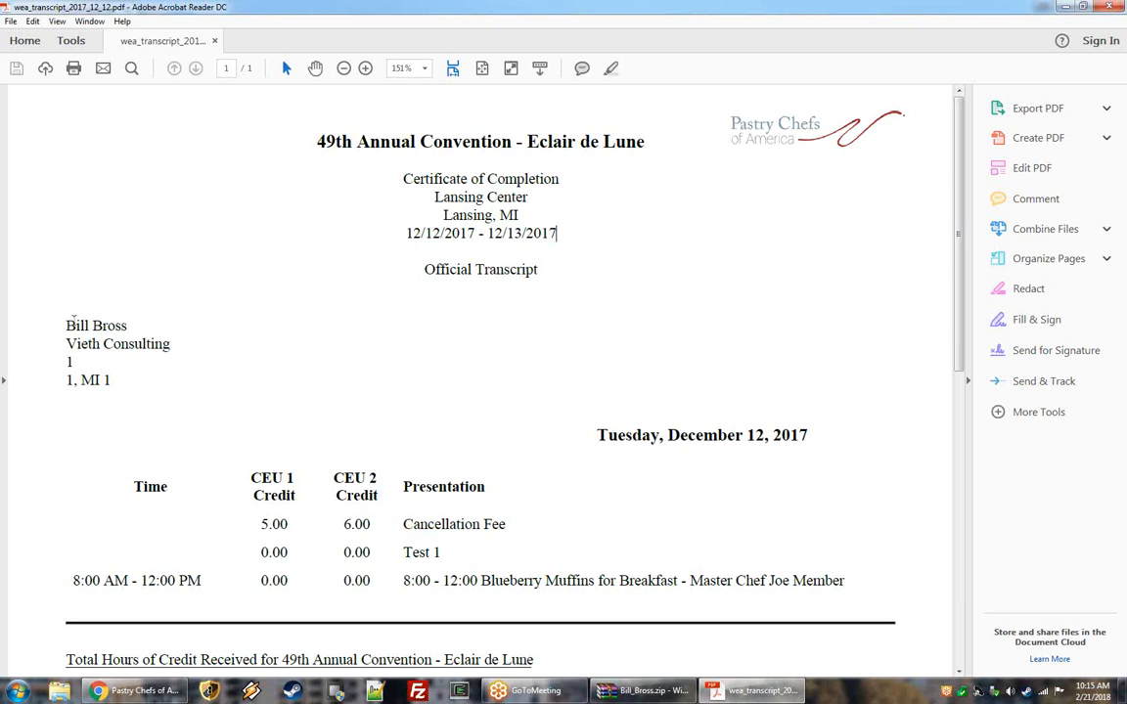
{"action": "left_click_drag", "start_coordinate": [75, 326], "coordinate": [124, 371]}
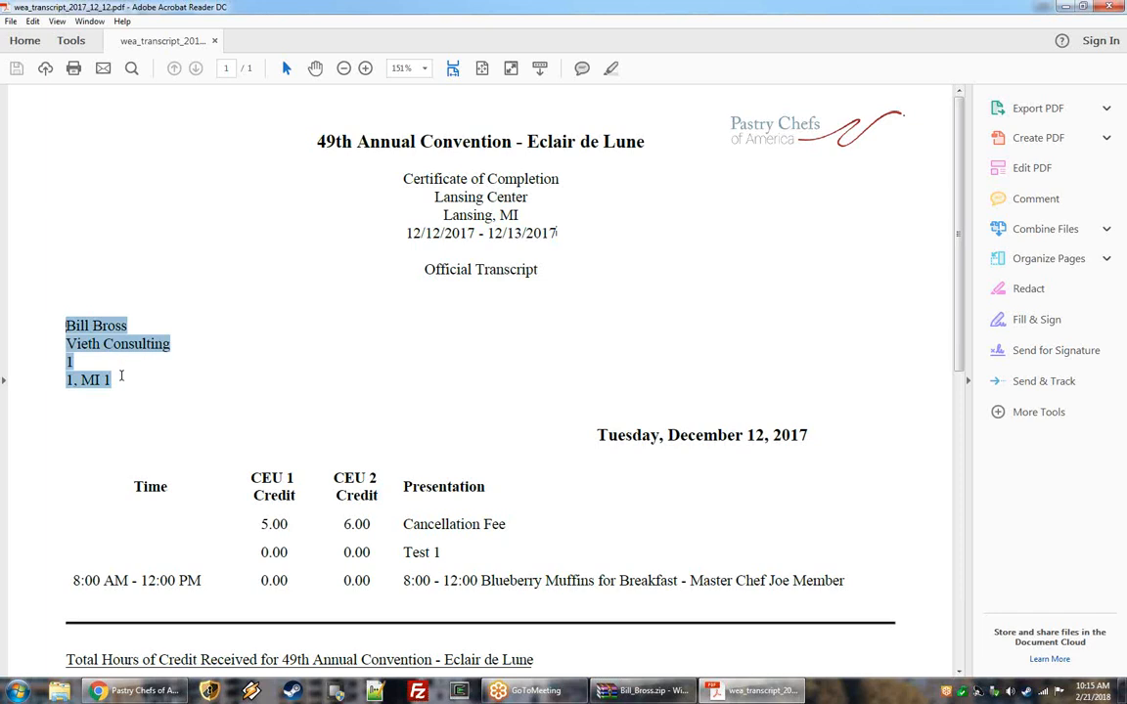
Examine the transcript's CEU credits per presentation and total credit hours, and close the PDF and the archive.
{"action": "scroll", "coordinate": [113, 377], "scroll_direction": "down", "scroll_amount": 3}
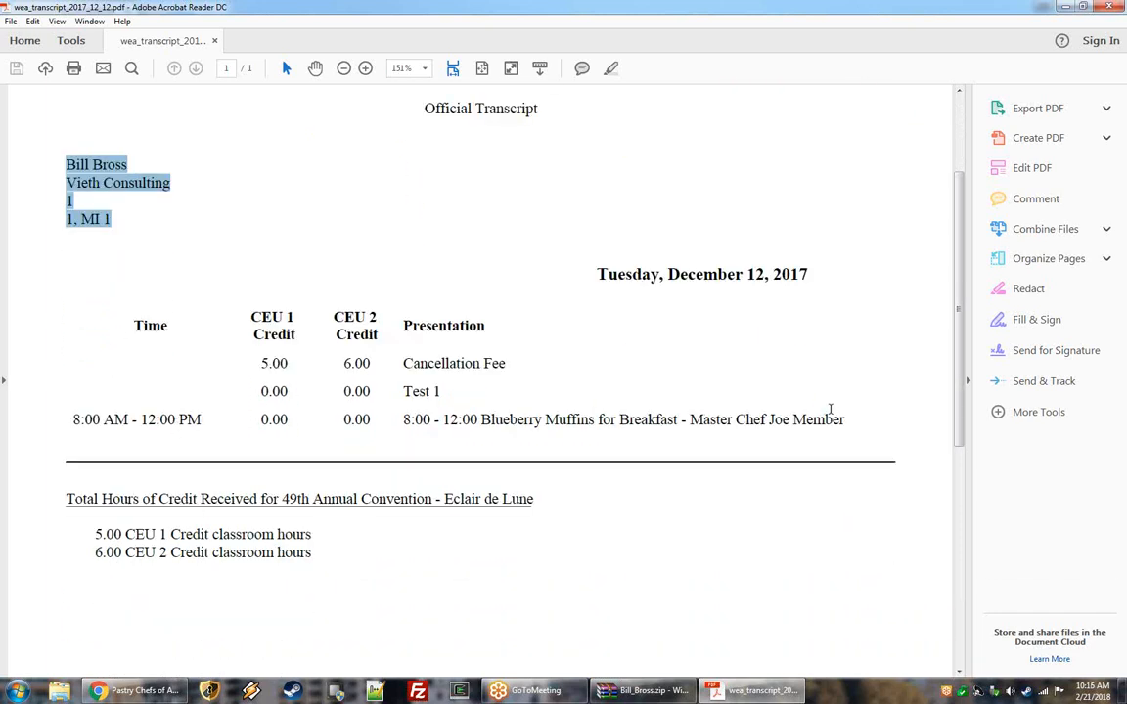
{"action": "left_click_drag", "start_coordinate": [231, 360], "coordinate": [763, 422]}
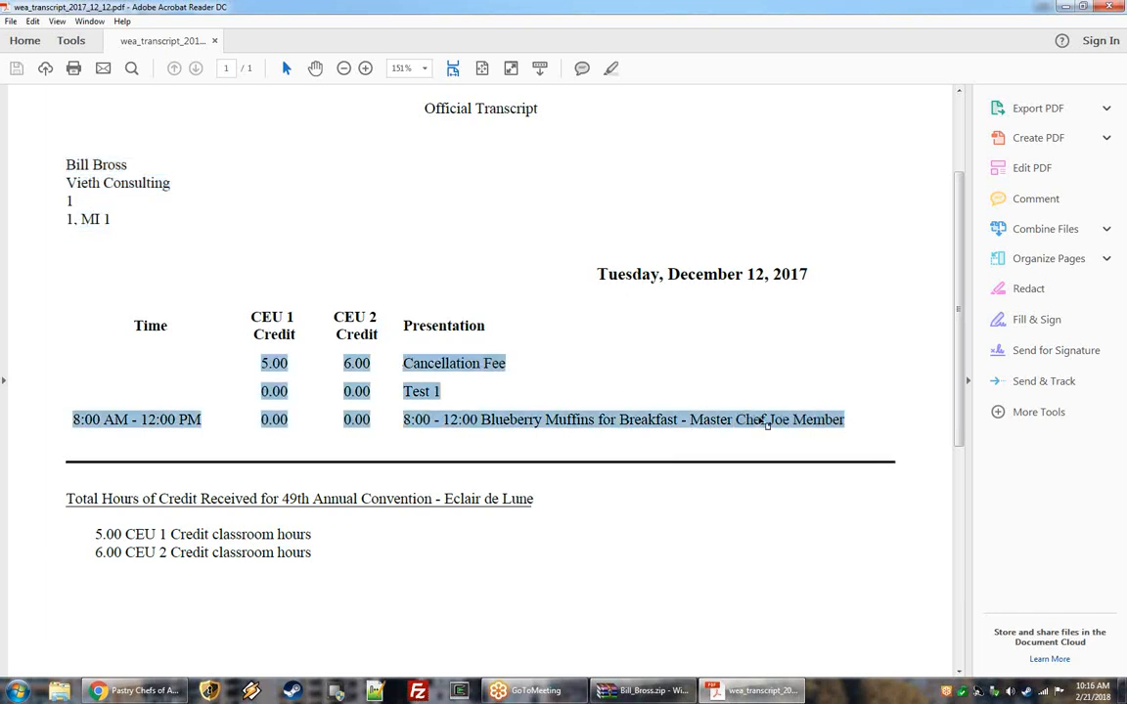
{"action": "left_click", "coordinate": [735, 420]}
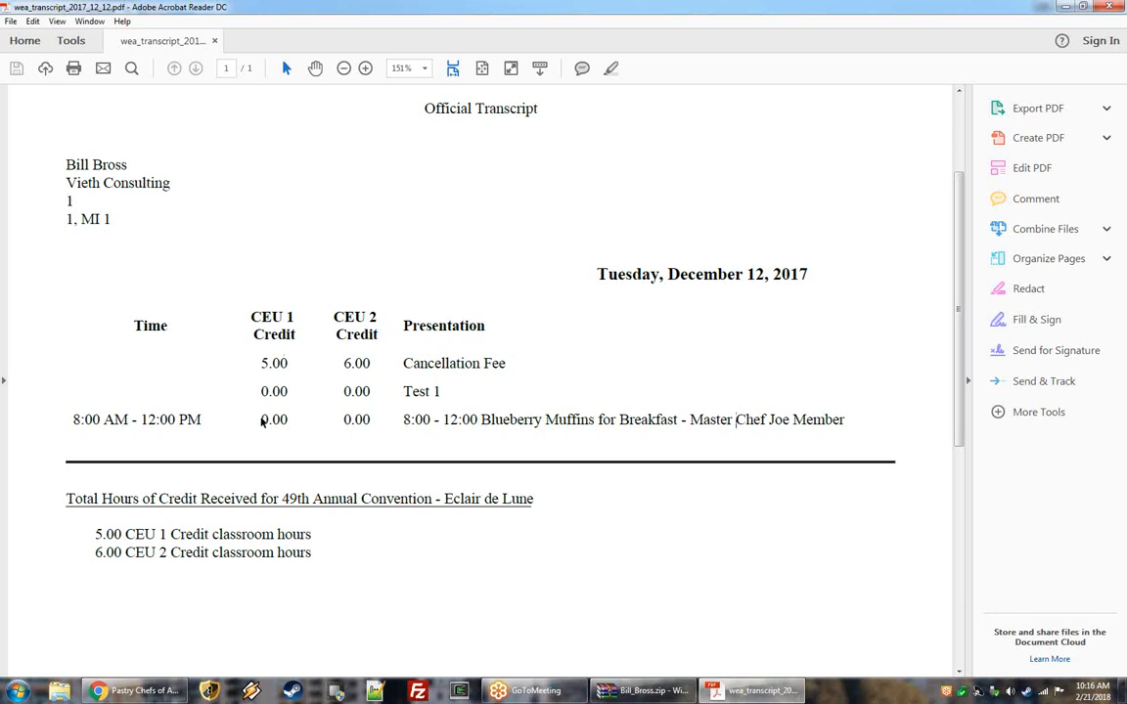
{"action": "scroll", "coordinate": [302, 479], "scroll_direction": "down", "scroll_amount": 3}
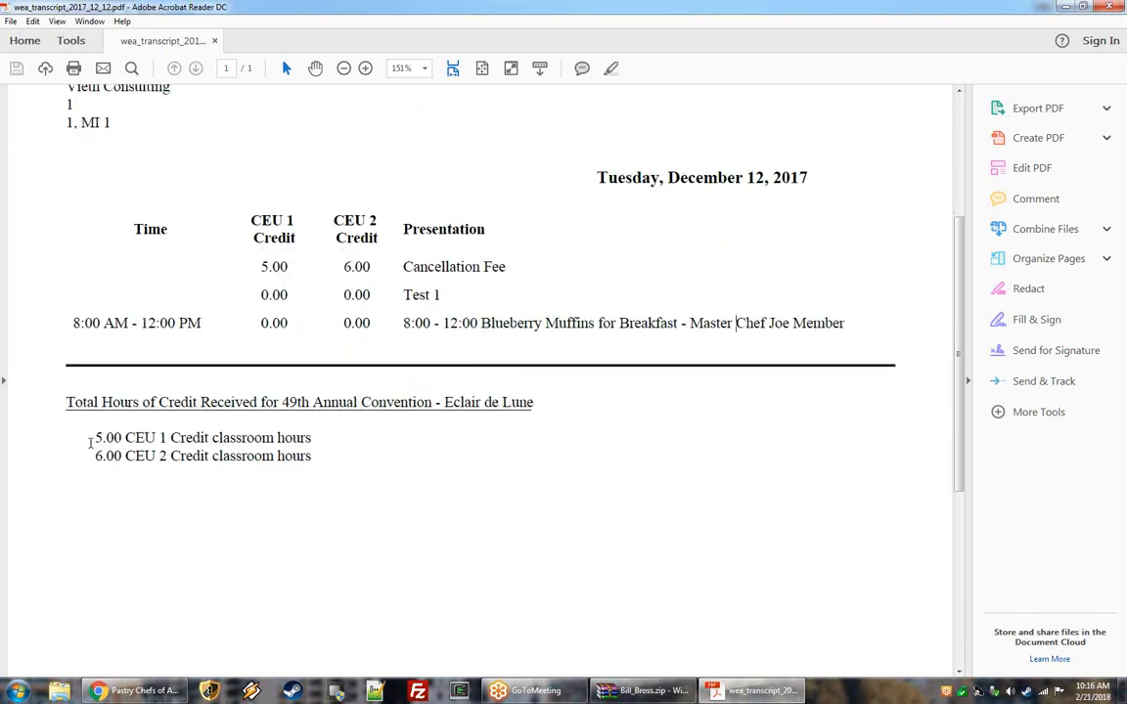
{"action": "left_click_drag", "start_coordinate": [96, 437], "coordinate": [347, 455]}
{"action": "scroll", "coordinate": [350, 459], "scroll_direction": "down", "scroll_amount": 1}
{"action": "scroll", "coordinate": [349, 462], "scroll_direction": "up", "scroll_amount": 3}
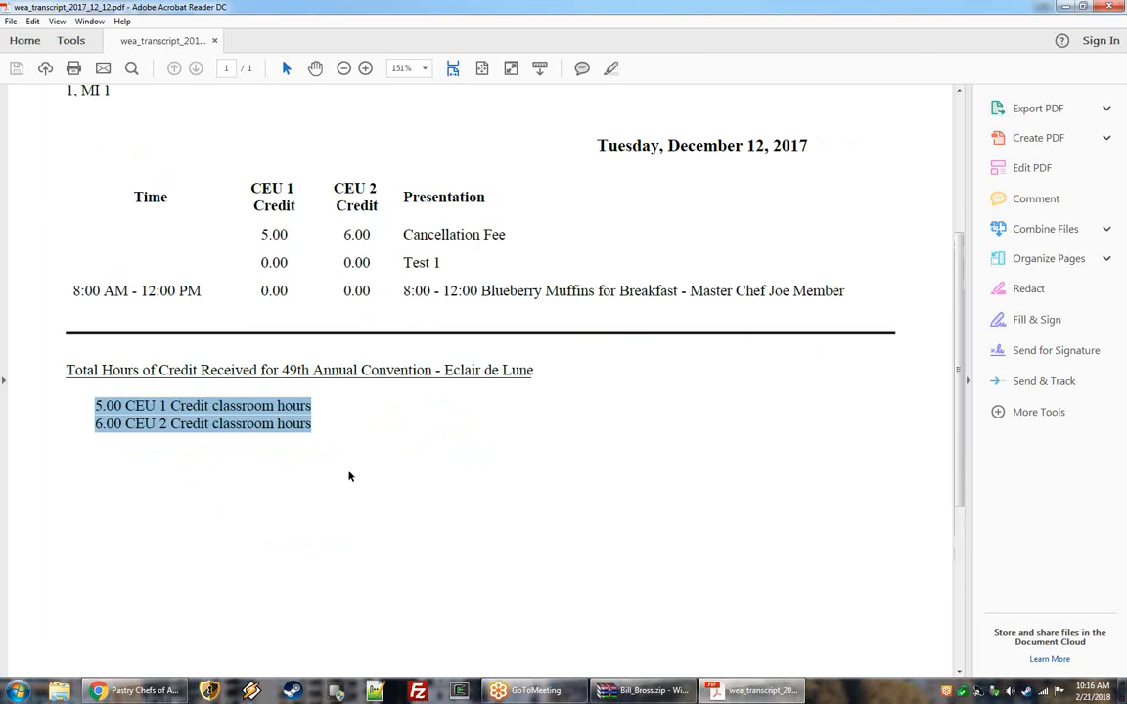
{"action": "scroll", "coordinate": [352, 461], "scroll_direction": "up", "scroll_amount": 4}
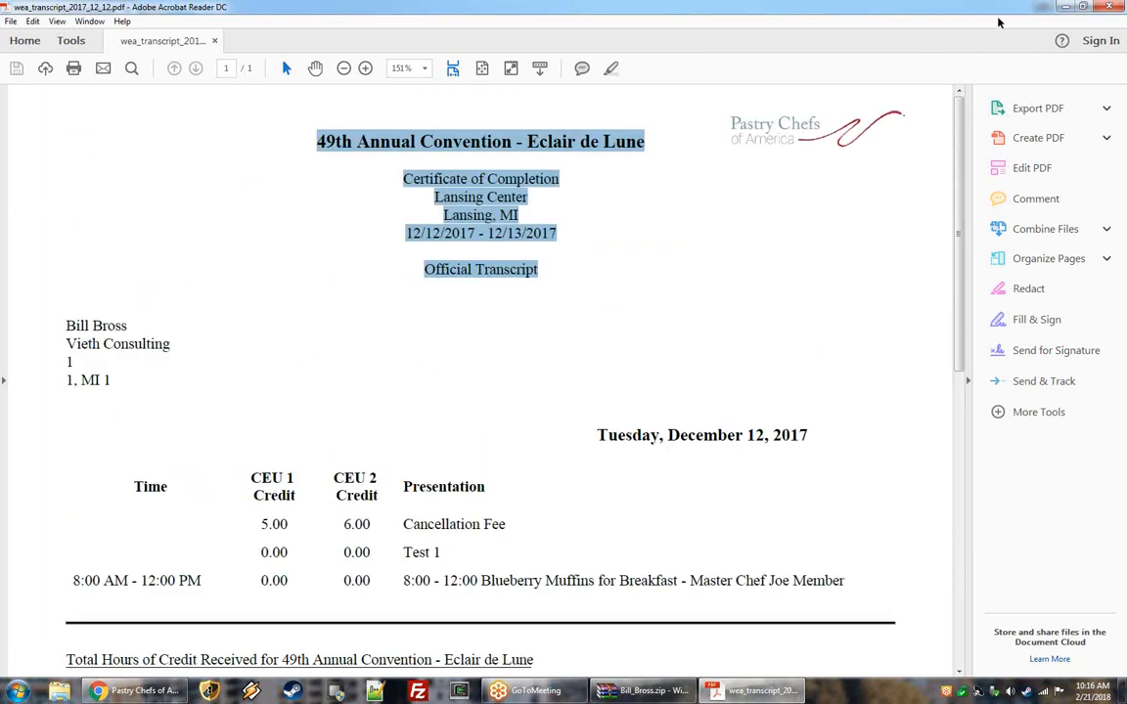
{"action": "scroll", "coordinate": [754, 317], "scroll_direction": "down", "scroll_amount": 3}
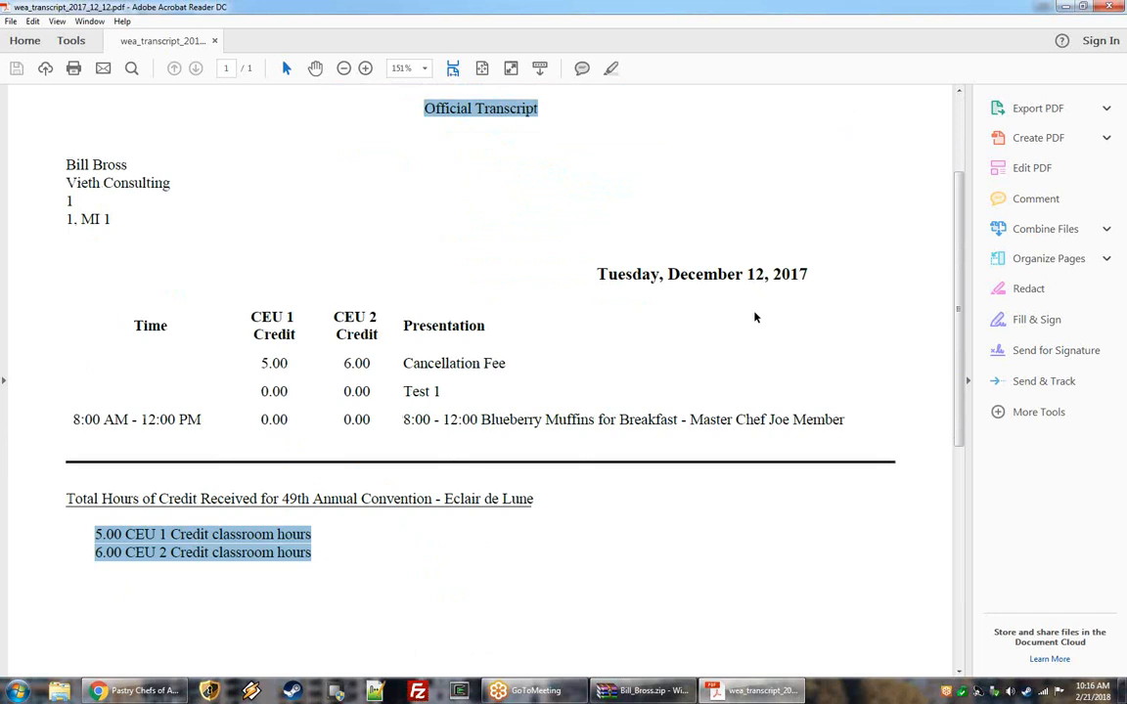
{"action": "scroll", "coordinate": [749, 299], "scroll_direction": "up", "scroll_amount": 3}
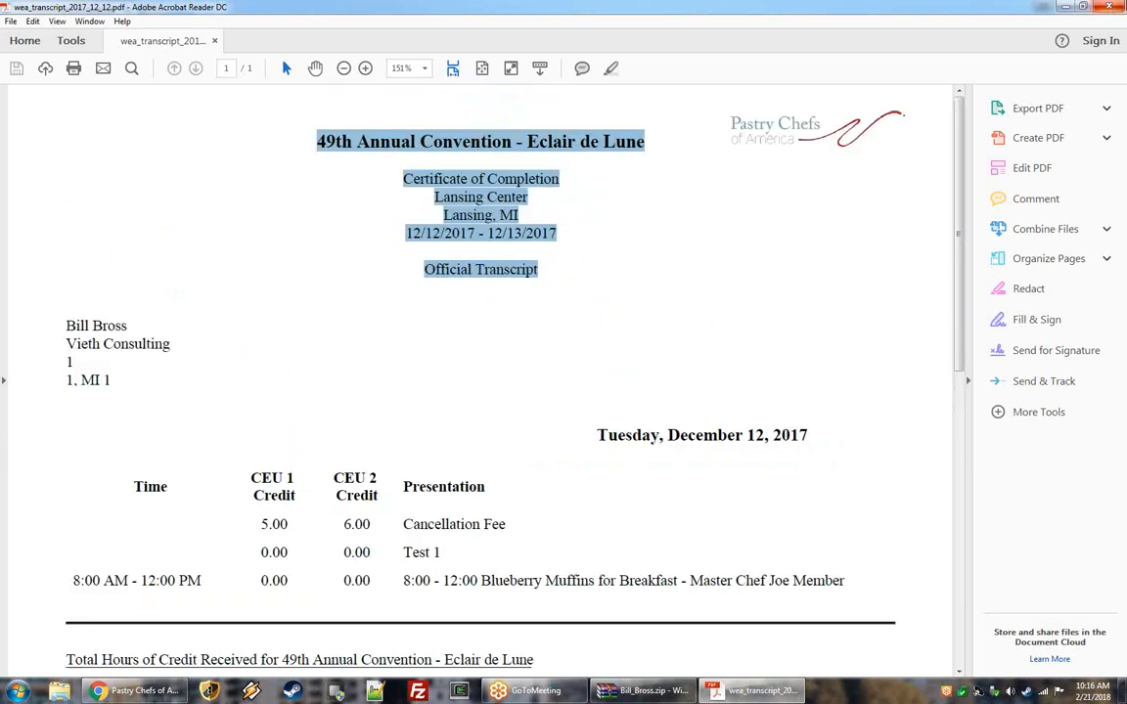
{"action": "left_click", "coordinate": [1109, 8]}
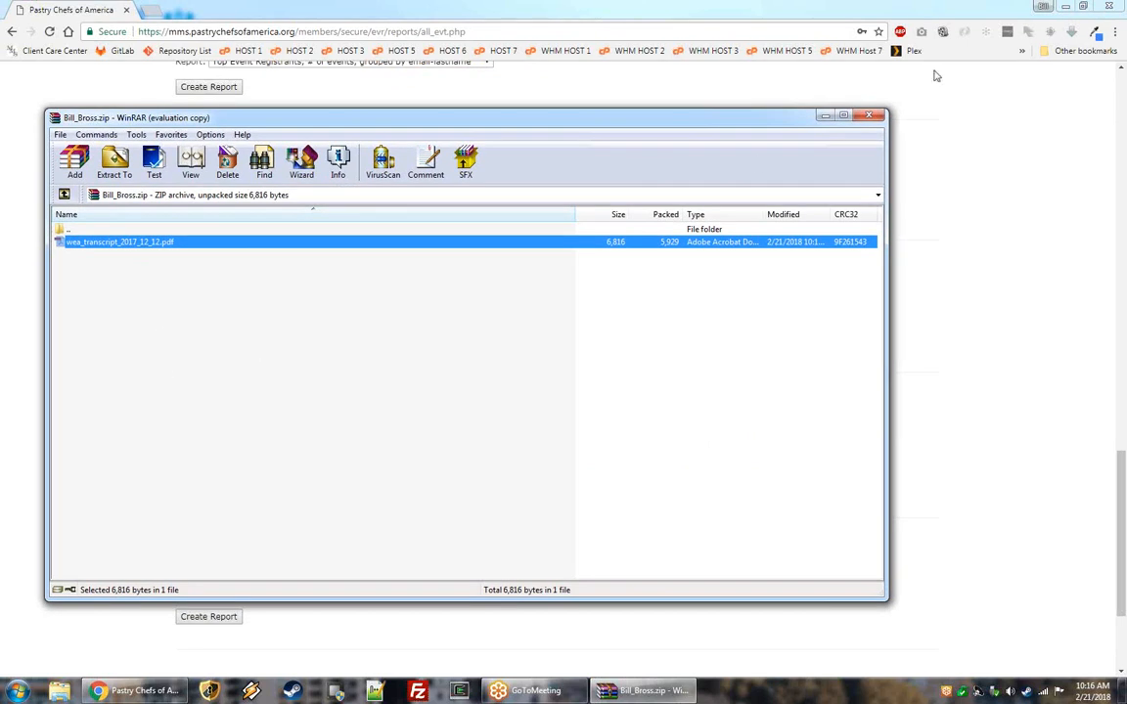
{"action": "left_click", "coordinate": [876, 117]}
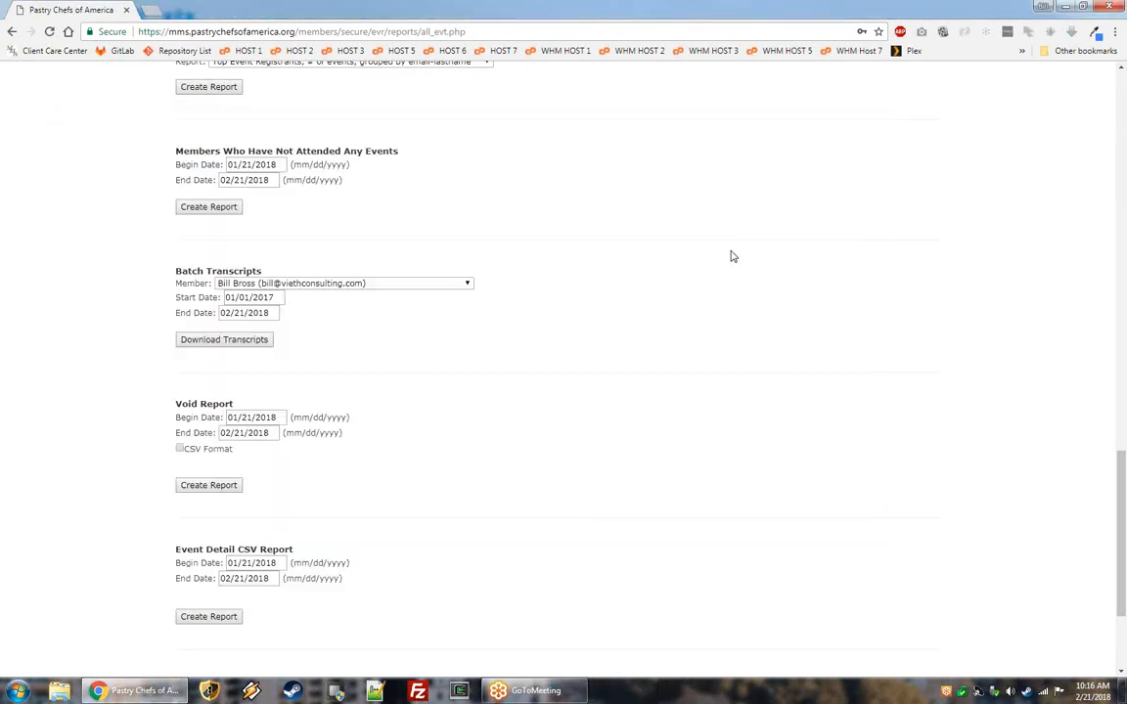
Return to the event list and open the attendee list of the 50th Annual Convention - Eclair de Lune event.
{"action": "scroll", "coordinate": [624, 377], "scroll_direction": "up", "scroll_amount": 10}
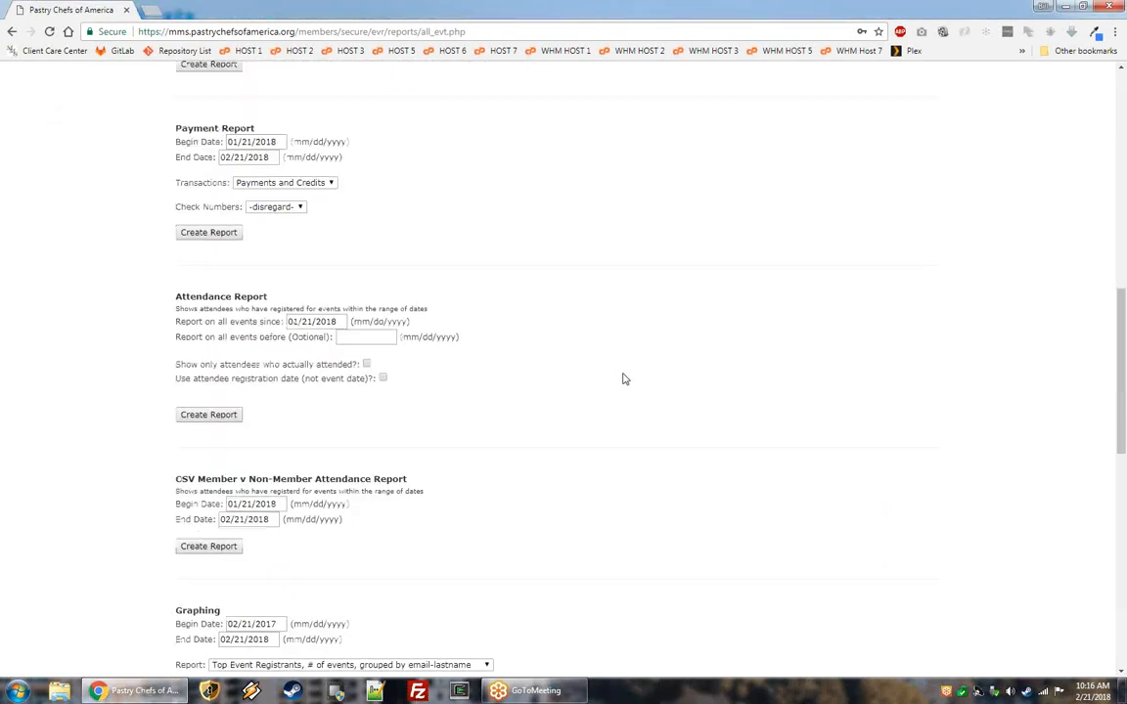
{"action": "key", "text": "alt+Left"}
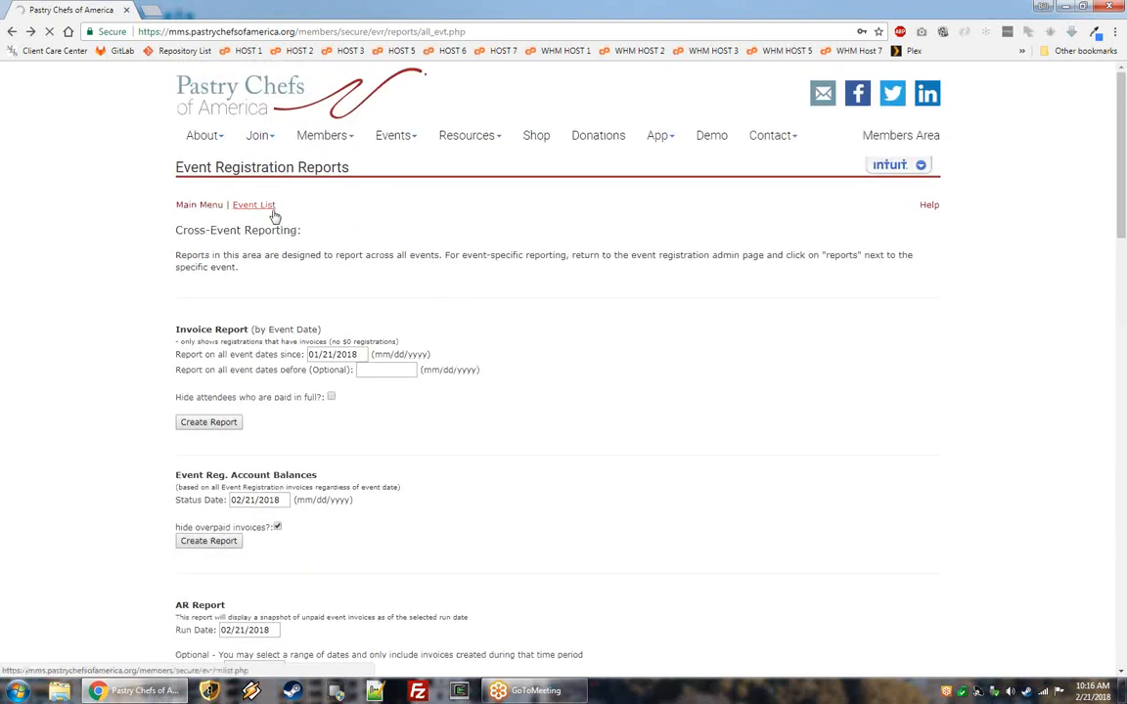
{"action": "left_click", "coordinate": [253, 205]}
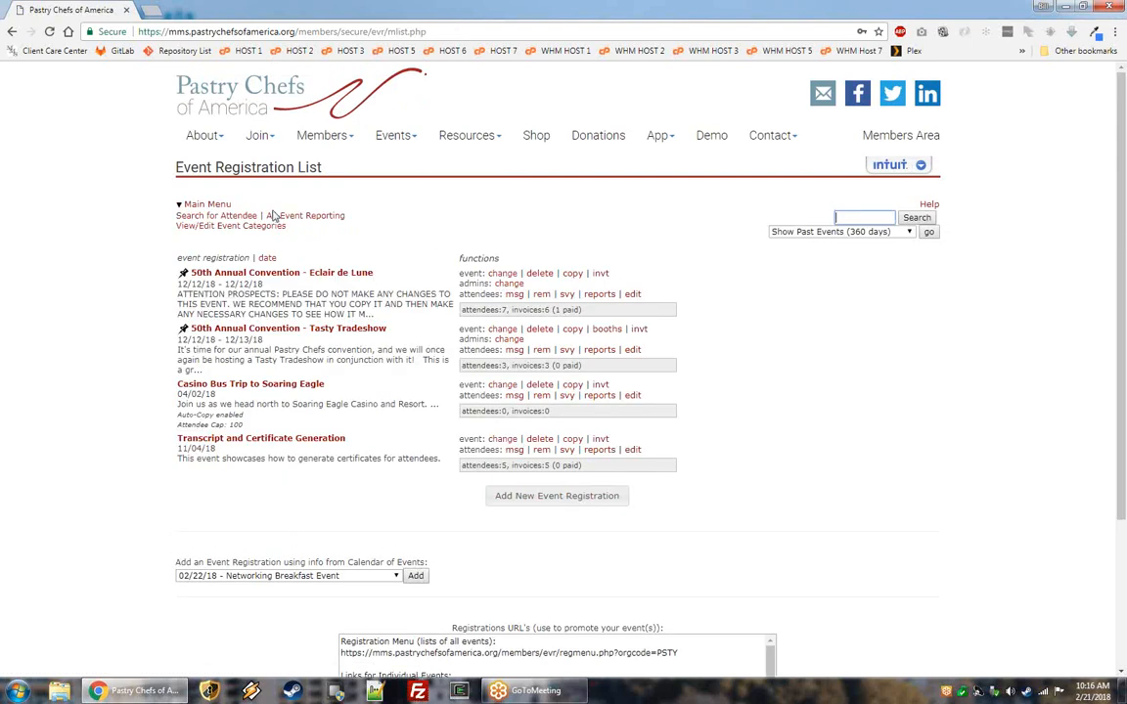
{"action": "left_click", "coordinate": [633, 295]}
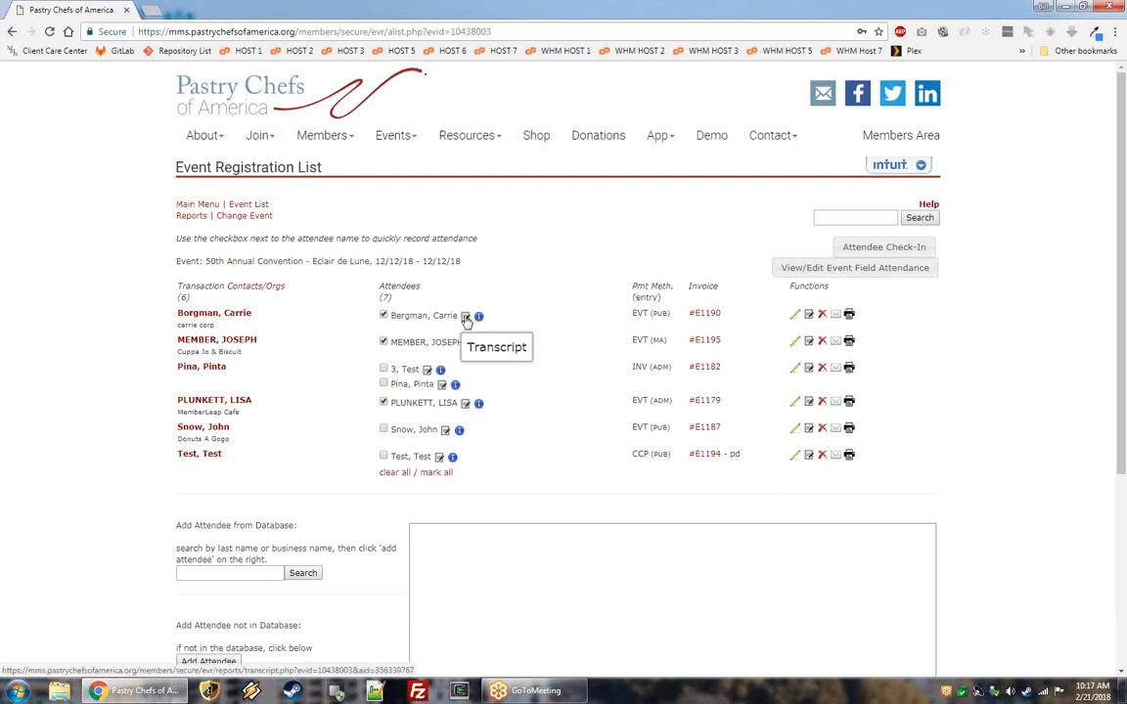
Try to generate the transcript of the MemberLeap Cafe attendee, read the response, and return to the attendee list.
{"action": "left_click", "coordinate": [465, 404]}
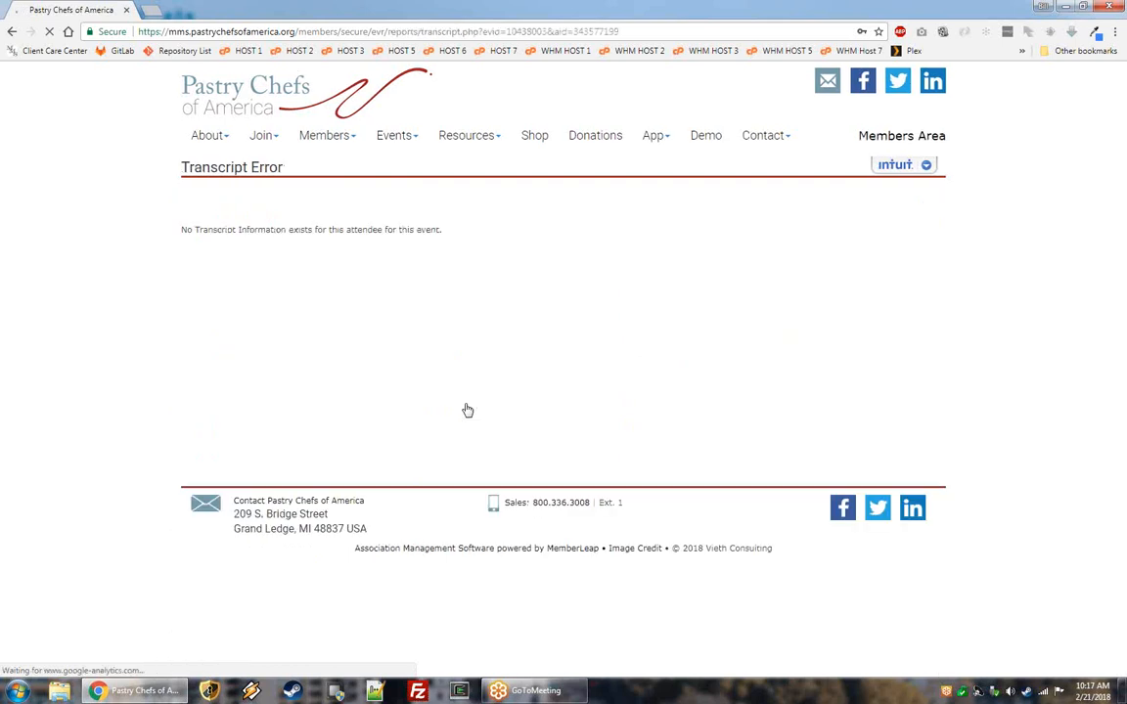
{"action": "left_click_drag", "start_coordinate": [450, 231], "coordinate": [184, 232]}
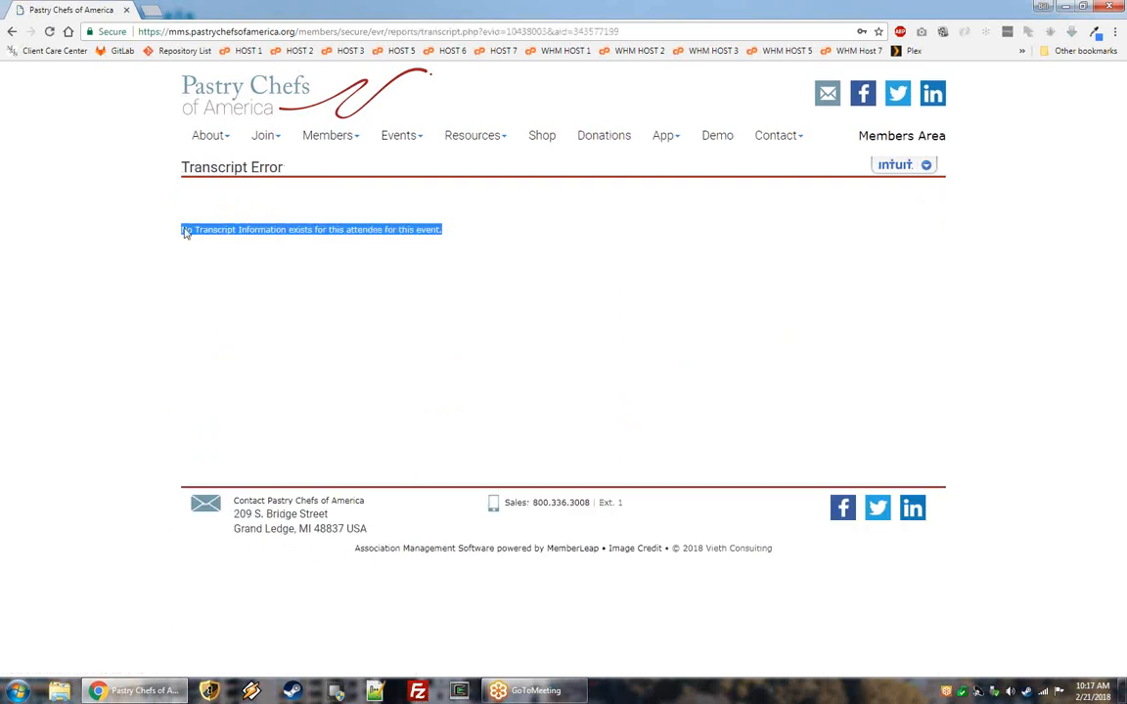
{"action": "key", "text": "alt+Left"}
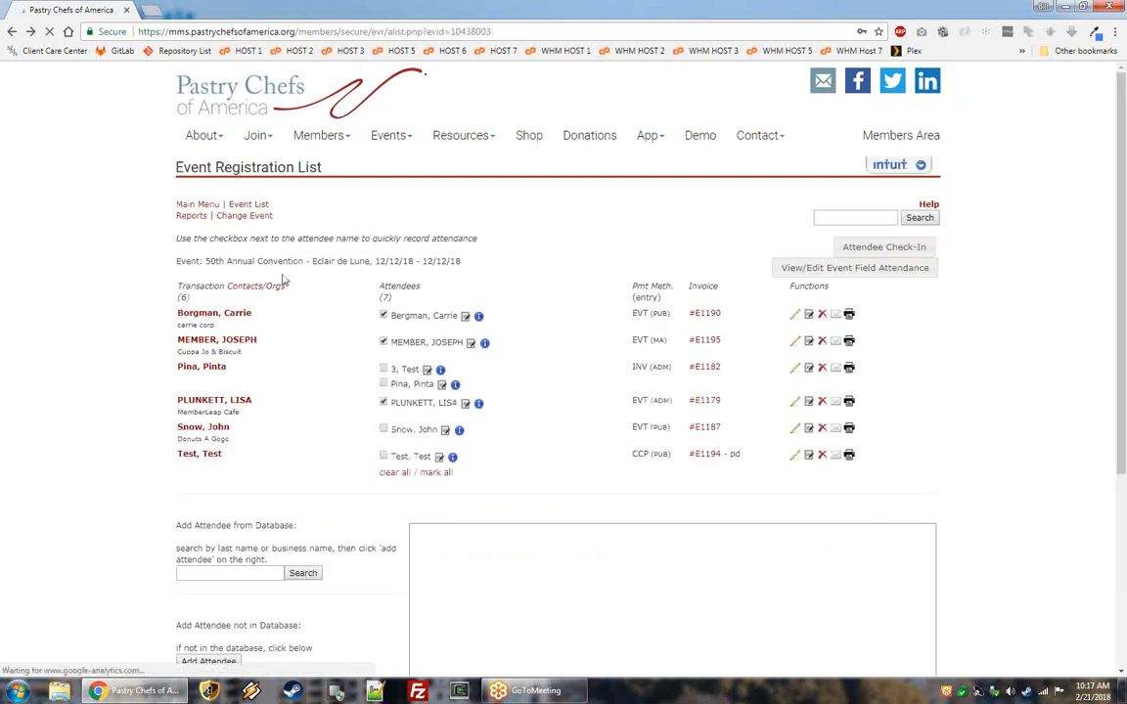
Return to the event list and open the attendee messages of the 50th Annual Convention - Eclair de Lune event.
{"action": "left_click", "coordinate": [439, 458]}
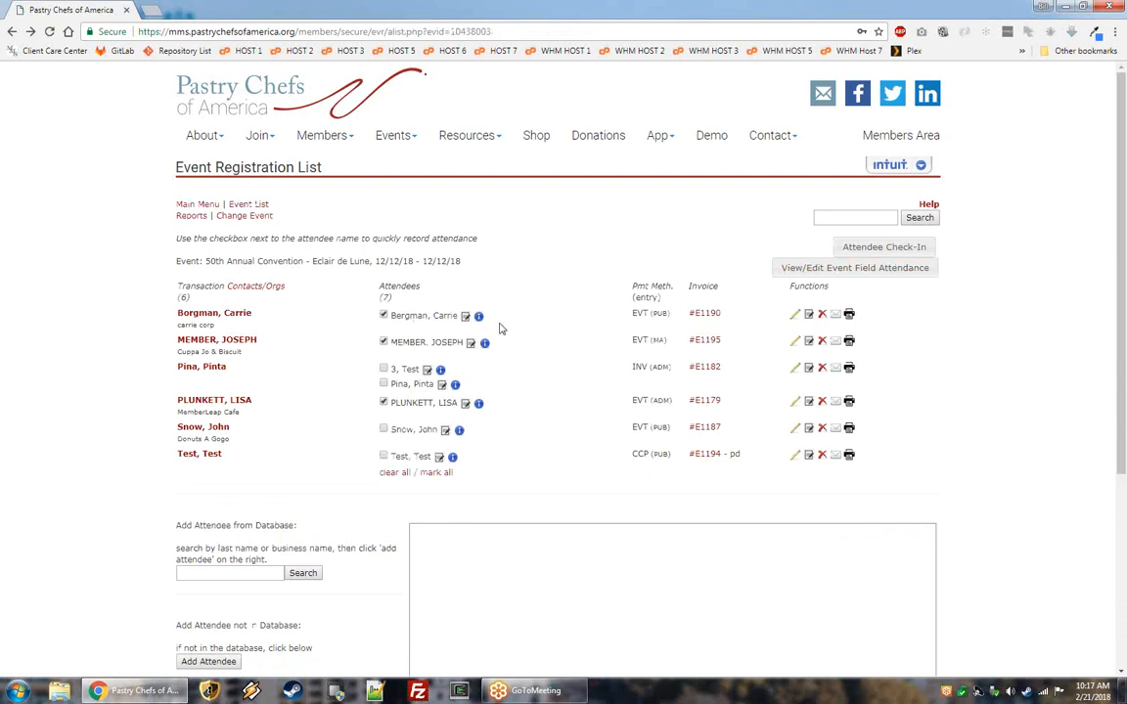
{"action": "left_click", "coordinate": [239, 217]}
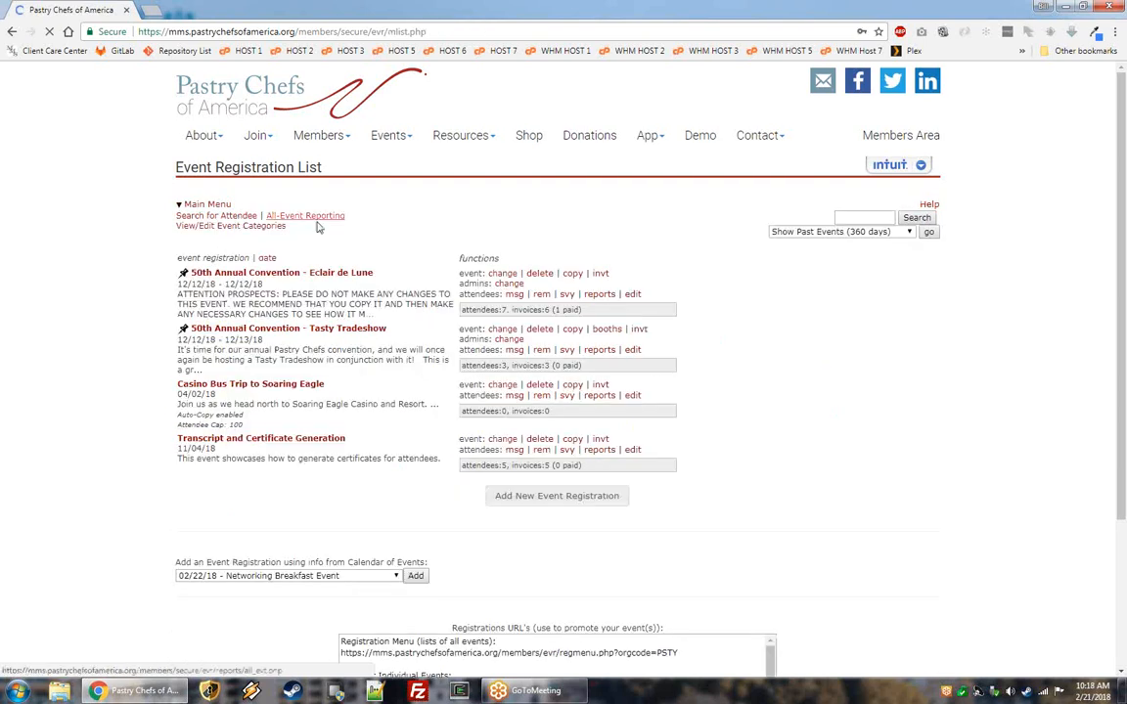
{"action": "left_click_drag", "start_coordinate": [467, 293], "coordinate": [498, 293]}
{"action": "left_click", "coordinate": [515, 295]}
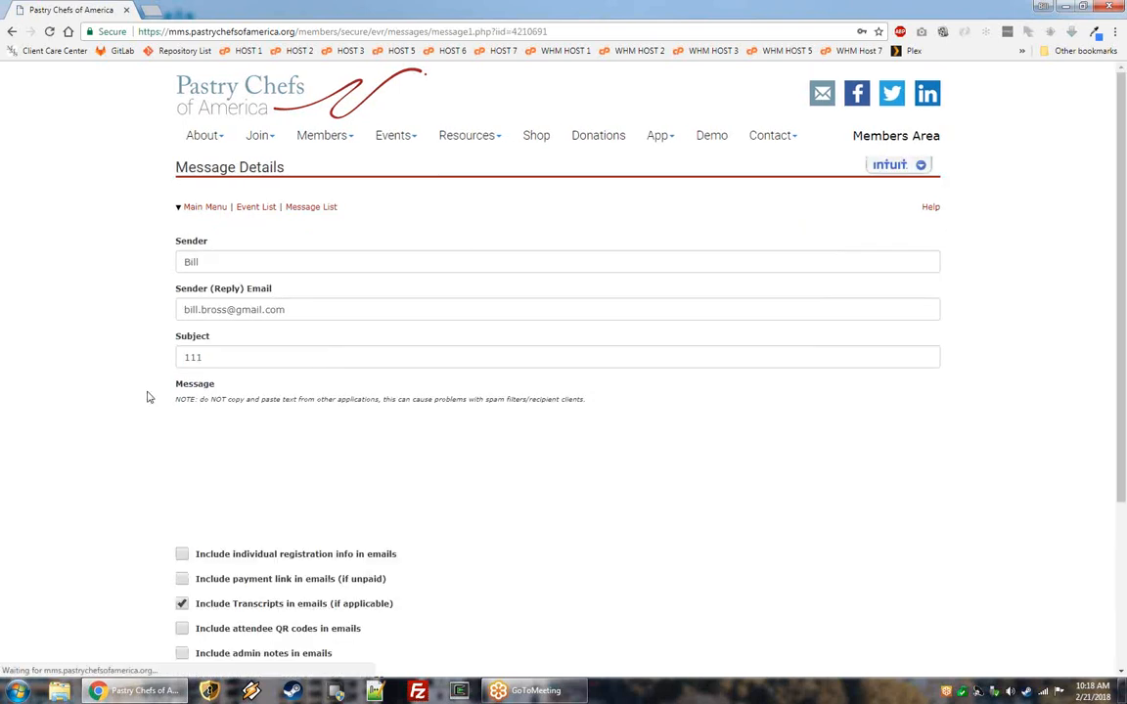
Examine the option for including transcripts in emails in the message with subject 111, and continue to the recipients.
{"action": "scroll", "coordinate": [146, 402], "scroll_direction": "down", "scroll_amount": 3}
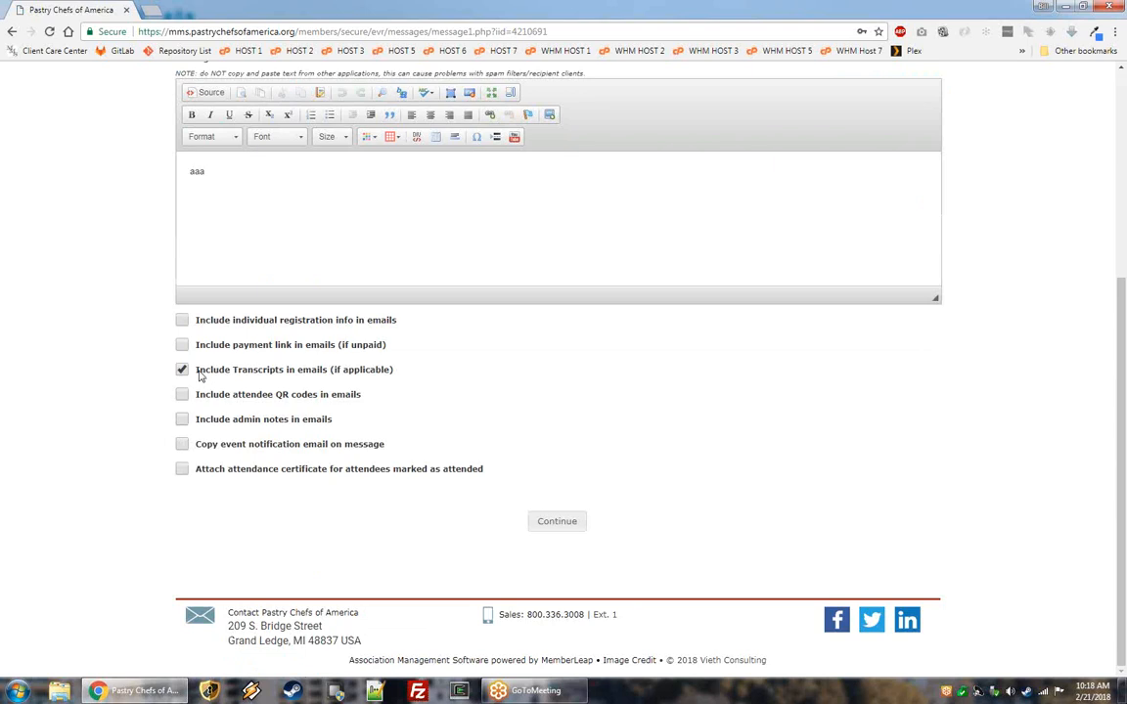
{"action": "left_click_drag", "start_coordinate": [198, 373], "coordinate": [397, 373]}
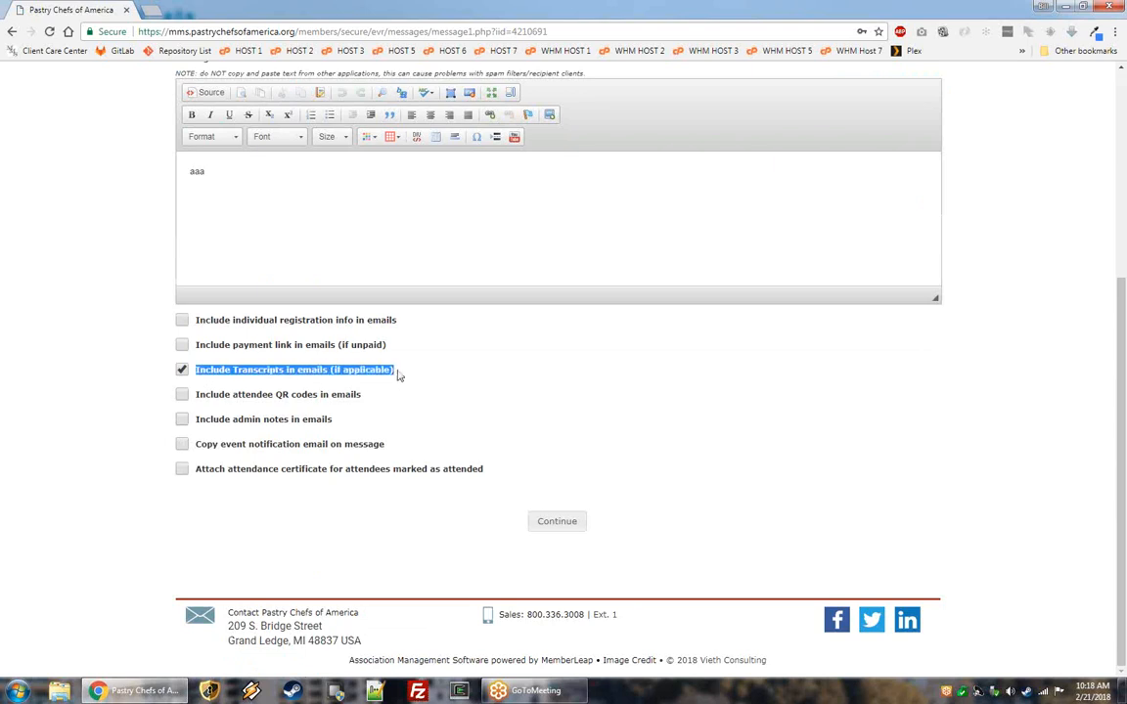
{"action": "left_click", "coordinate": [566, 525]}
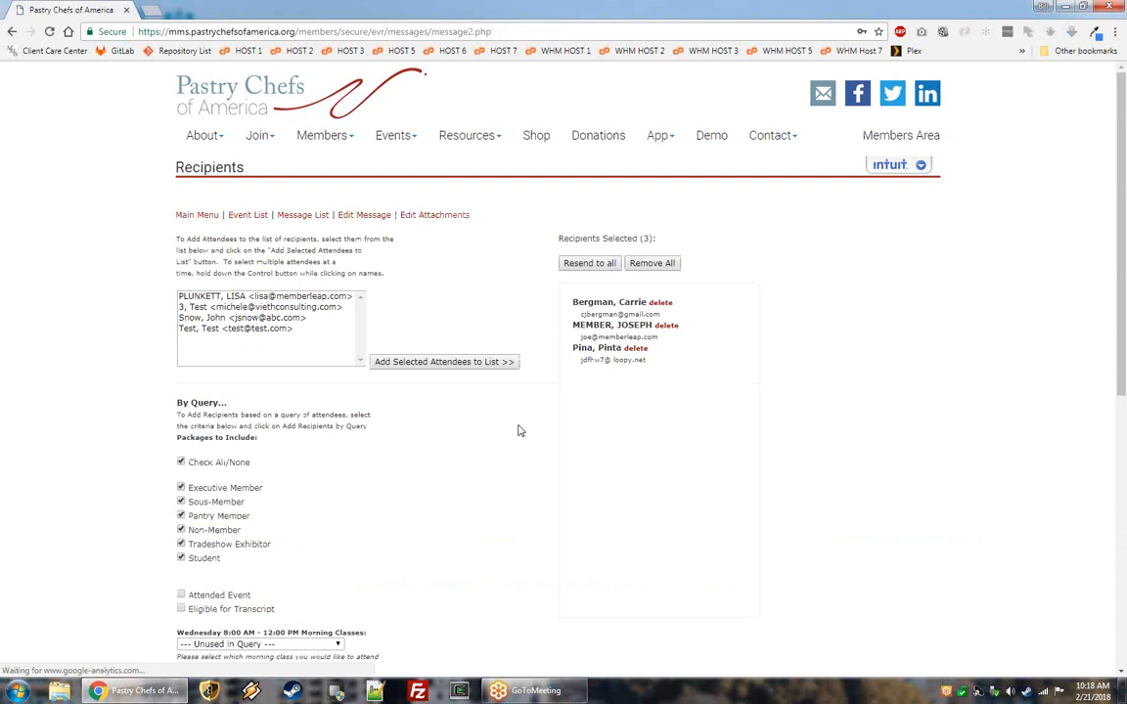
Review the recipient query criteria and limit the query to attendees eligible for a transcript.
{"action": "scroll", "coordinate": [519, 430], "scroll_direction": "down", "scroll_amount": 1}
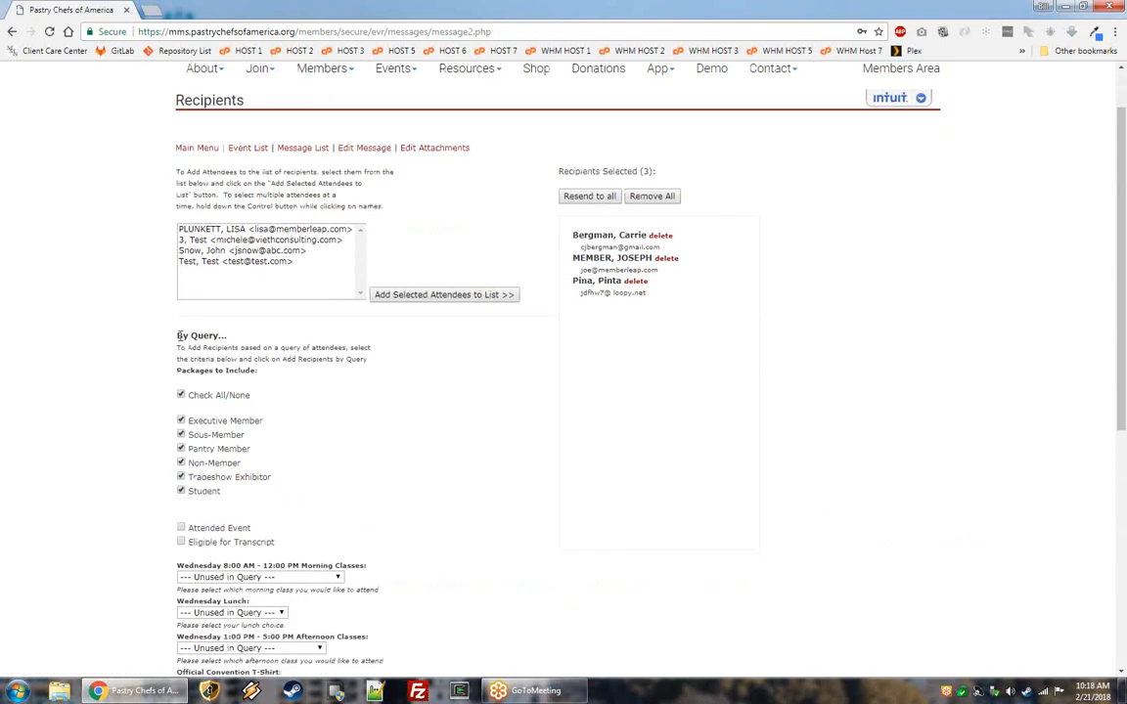
{"action": "left_click_drag", "start_coordinate": [175, 334], "coordinate": [277, 389]}
{"action": "scroll", "coordinate": [284, 407], "scroll_direction": "down", "scroll_amount": 3}
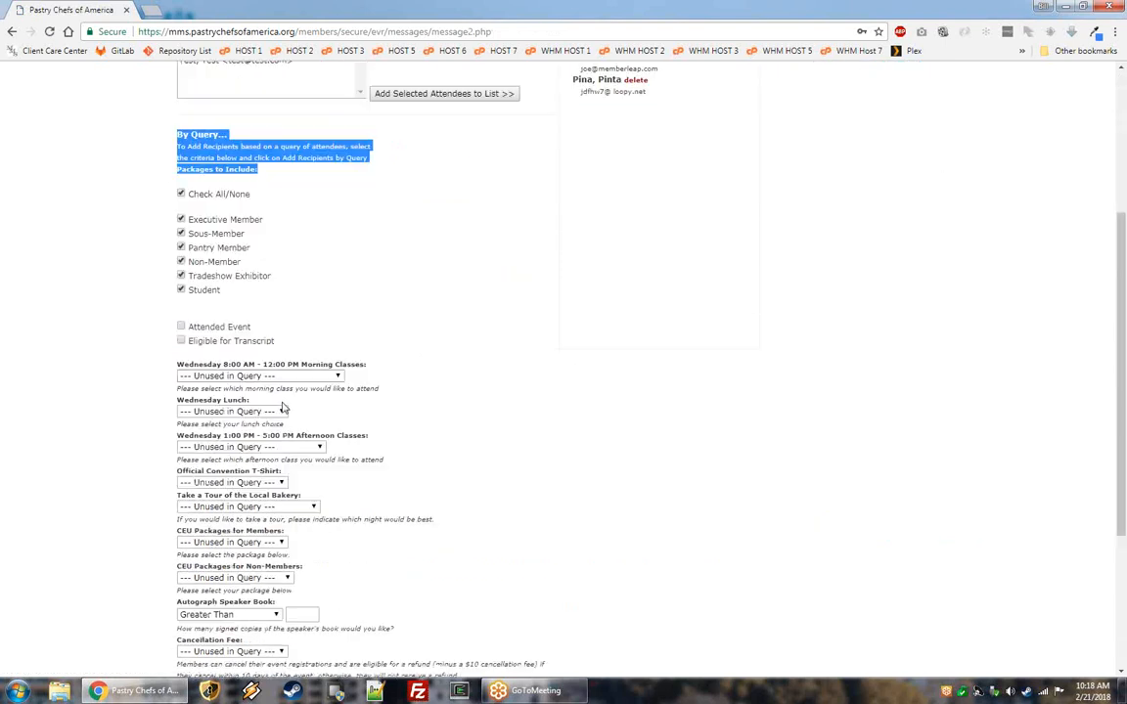
{"action": "left_click", "coordinate": [181, 341]}
{"action": "scroll", "coordinate": [166, 313], "scroll_direction": "down", "scroll_amount": 5}
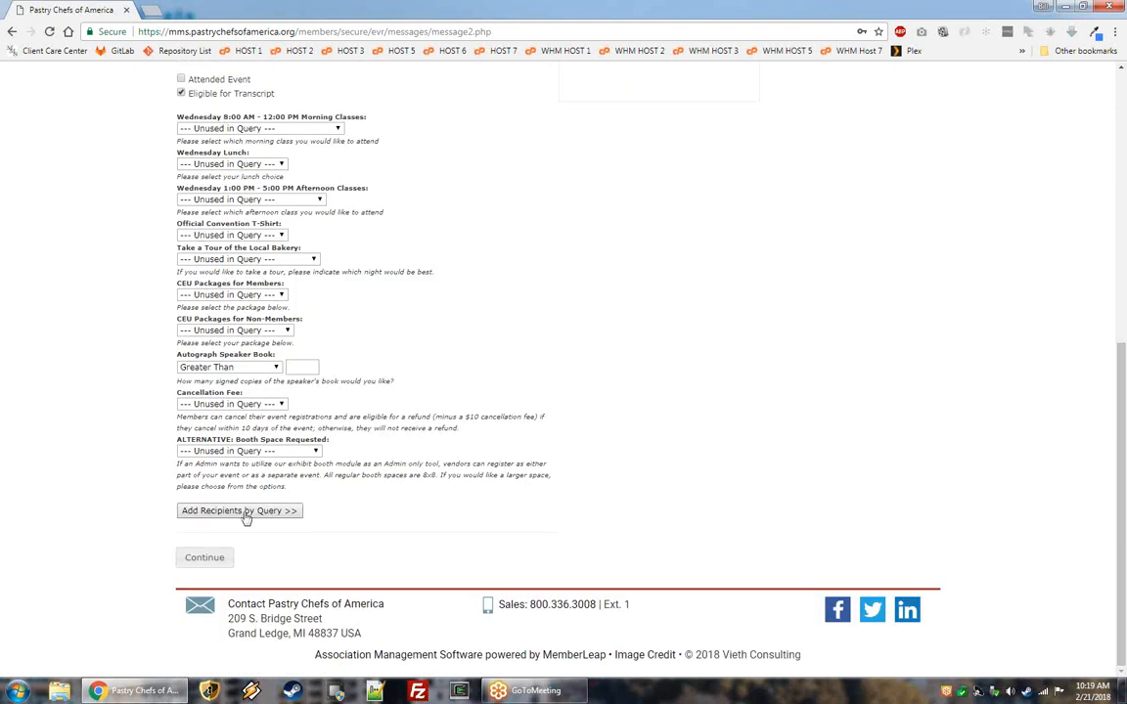
Leave the recipients page for the main menu and open the member's prior event registrations from the other membership info.
{"action": "scroll", "coordinate": [229, 520], "scroll_direction": "up", "scroll_amount": 5}
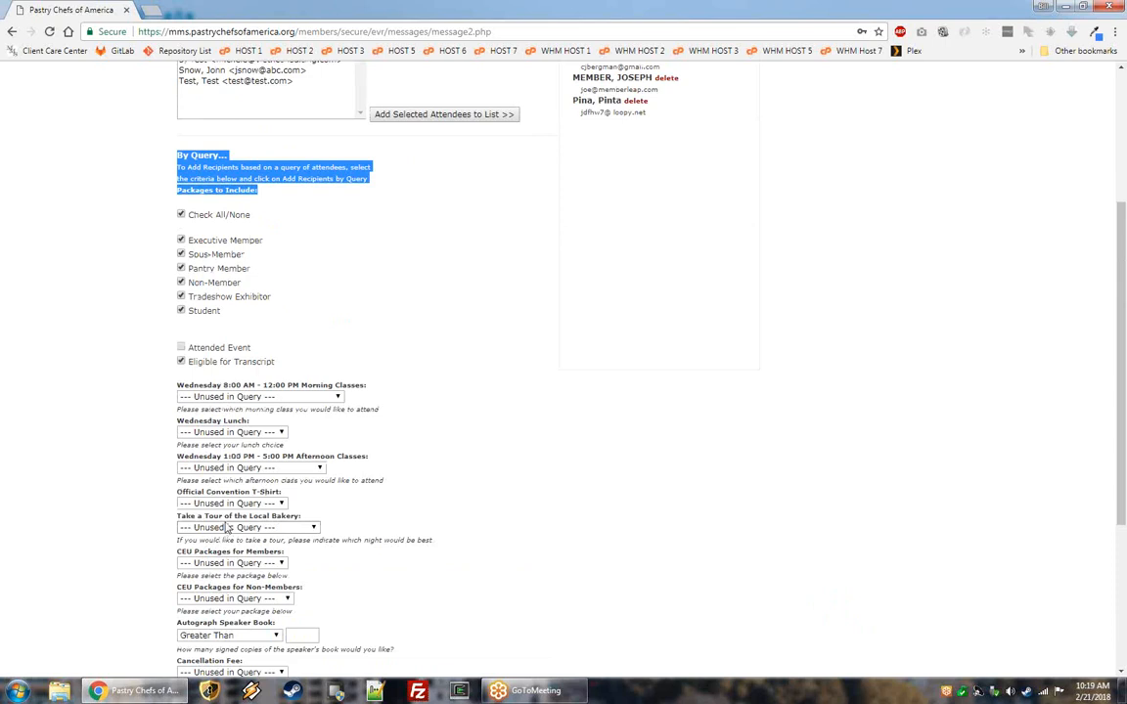
{"action": "scroll", "coordinate": [207, 475], "scroll_direction": "up", "scroll_amount": 5}
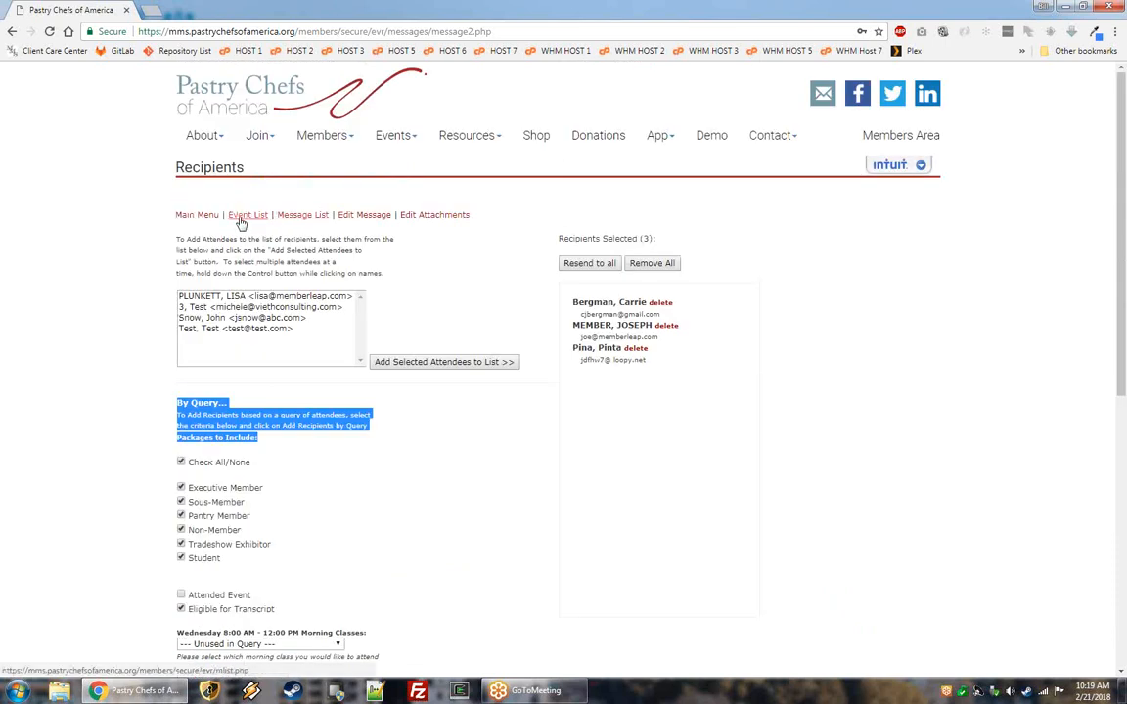
{"action": "left_click", "coordinate": [196, 216]}
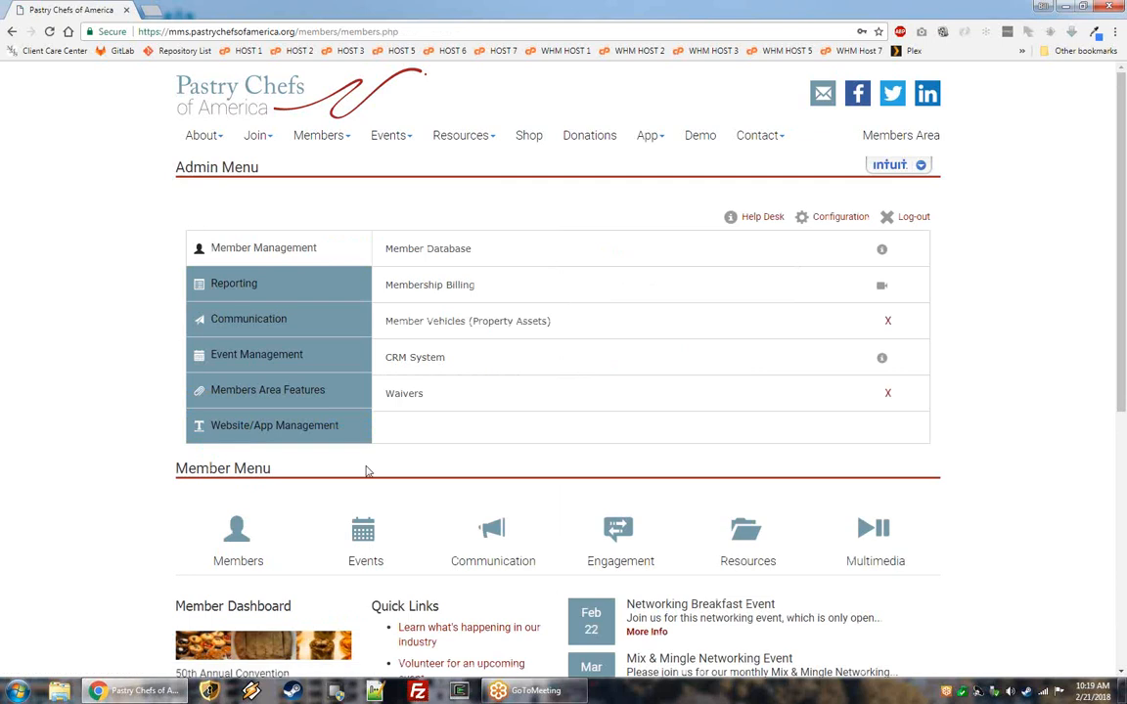
{"action": "scroll", "coordinate": [365, 470], "scroll_direction": "down", "scroll_amount": 5}
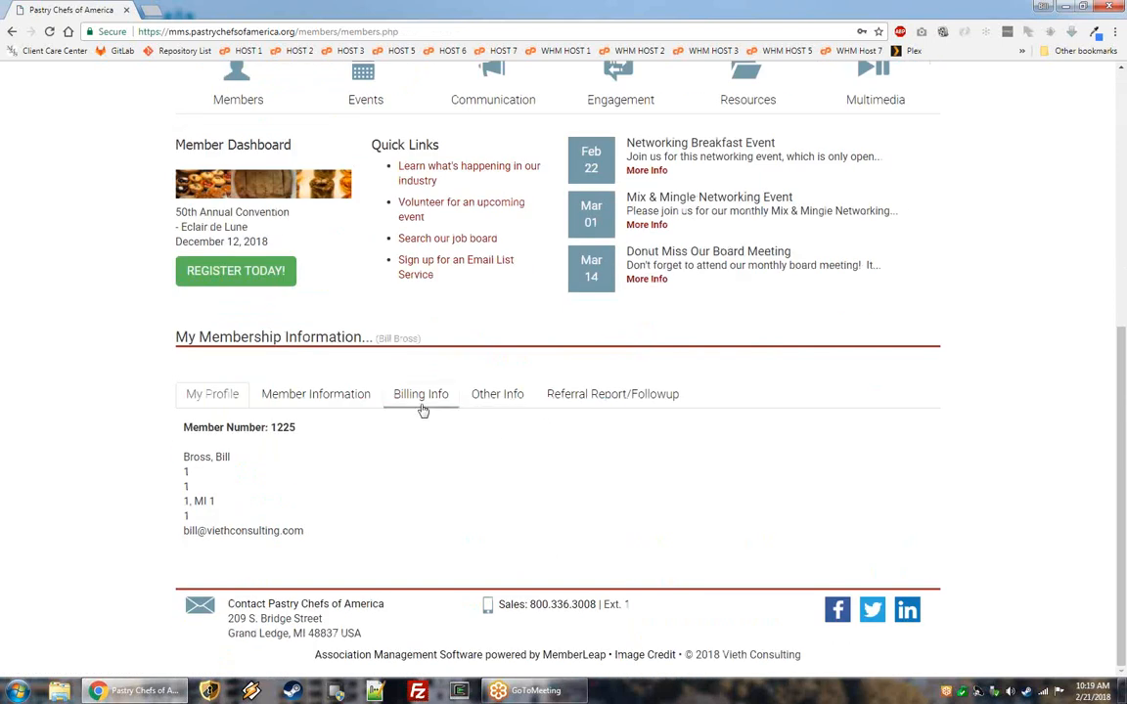
{"action": "left_click", "coordinate": [528, 400]}
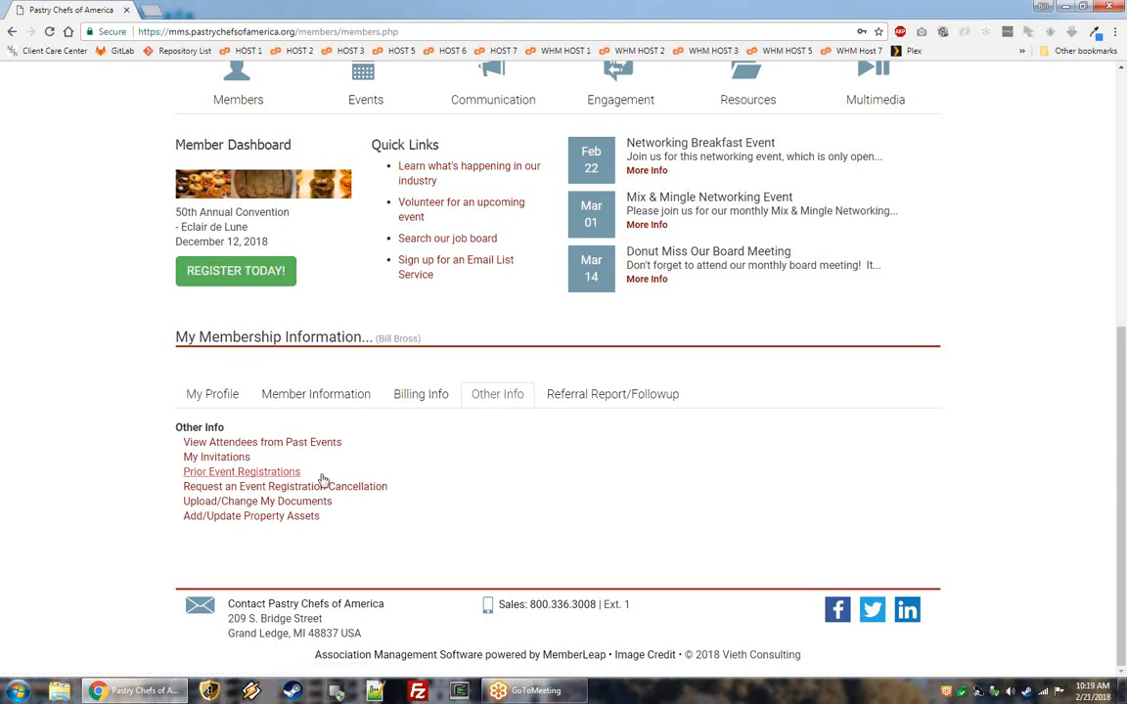
{"action": "left_click", "coordinate": [225, 474]}
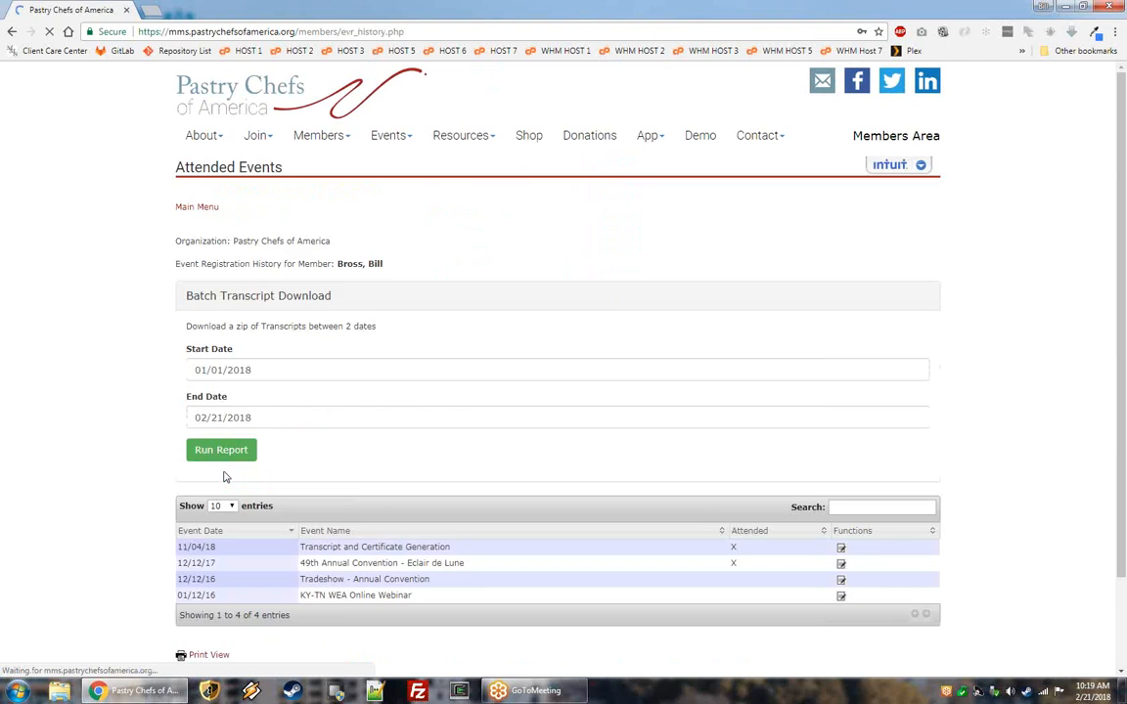
Examine the batch transcript download's date range and the functions for each attended event, and return to the main menu.
{"action": "scroll", "coordinate": [505, 470], "scroll_direction": "down", "scroll_amount": 2}
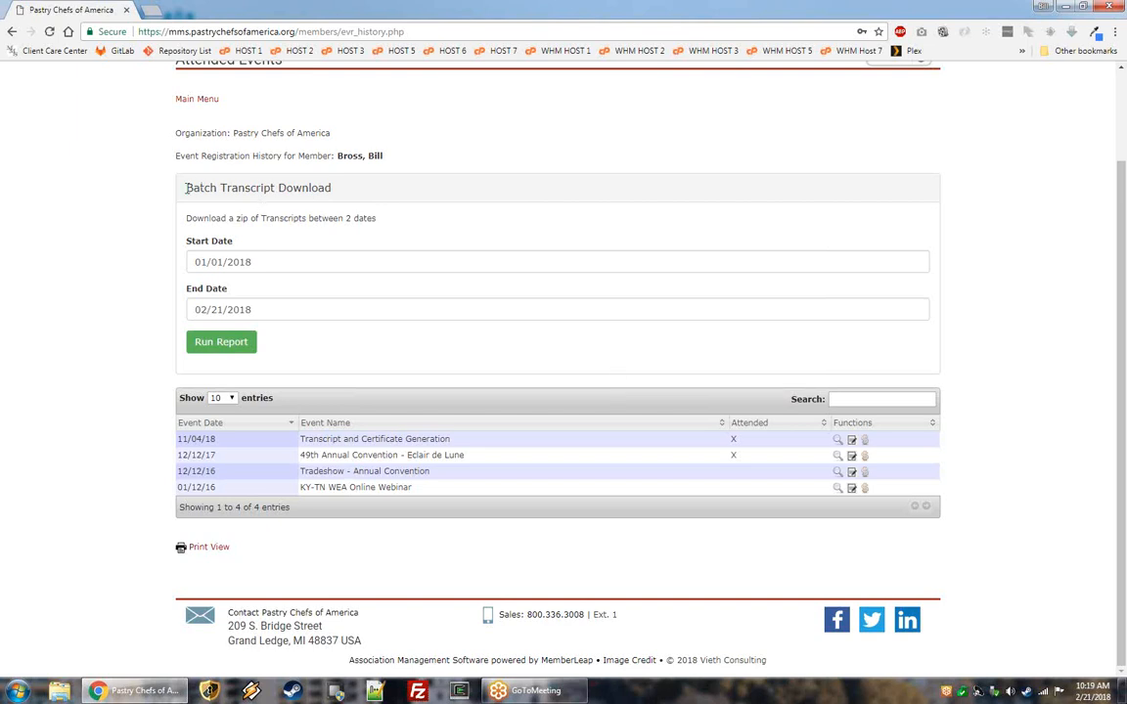
{"action": "left_click_drag", "start_coordinate": [186, 188], "coordinate": [560, 361]}
{"action": "scroll", "coordinate": [560, 361], "scroll_direction": "up", "scroll_amount": 1}
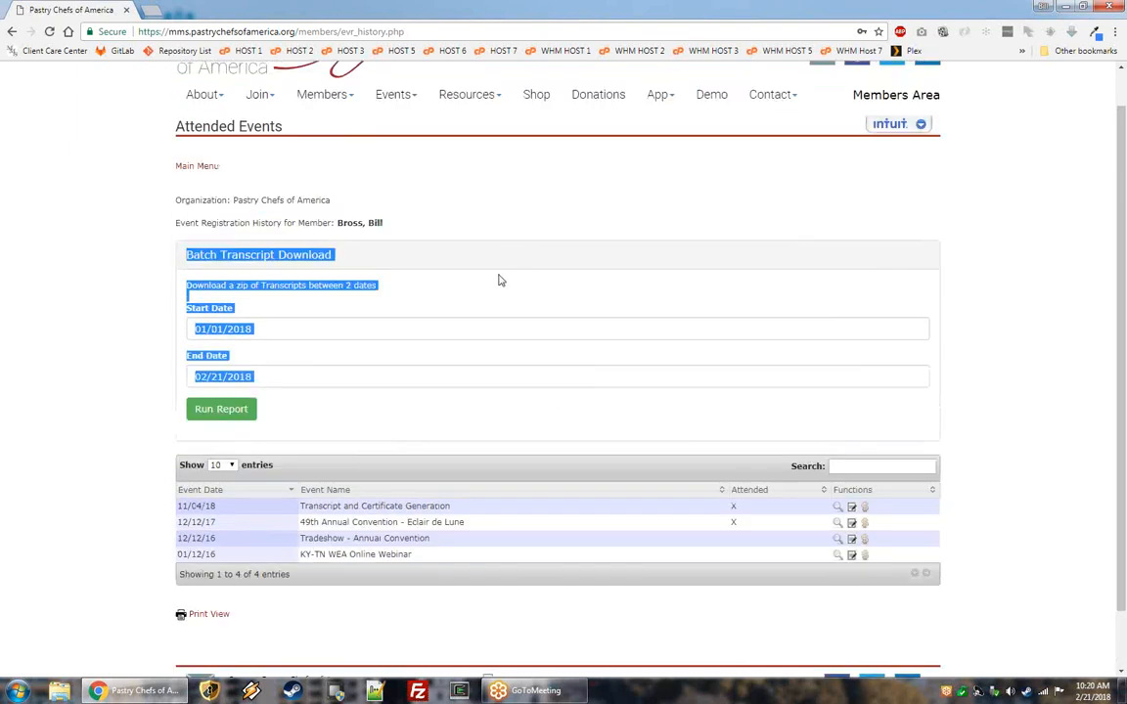
{"action": "left_click", "coordinate": [217, 285]}
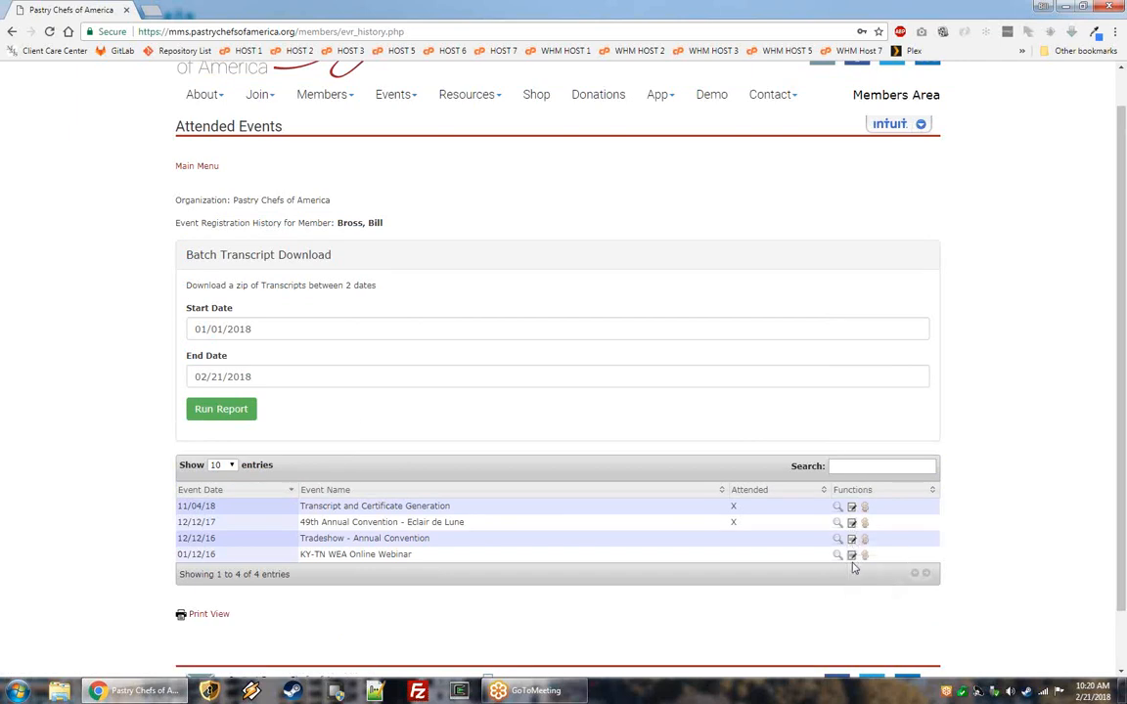
{"action": "scroll", "coordinate": [547, 411], "scroll_direction": "up", "scroll_amount": 1}
{"action": "left_click", "coordinate": [197, 207]}
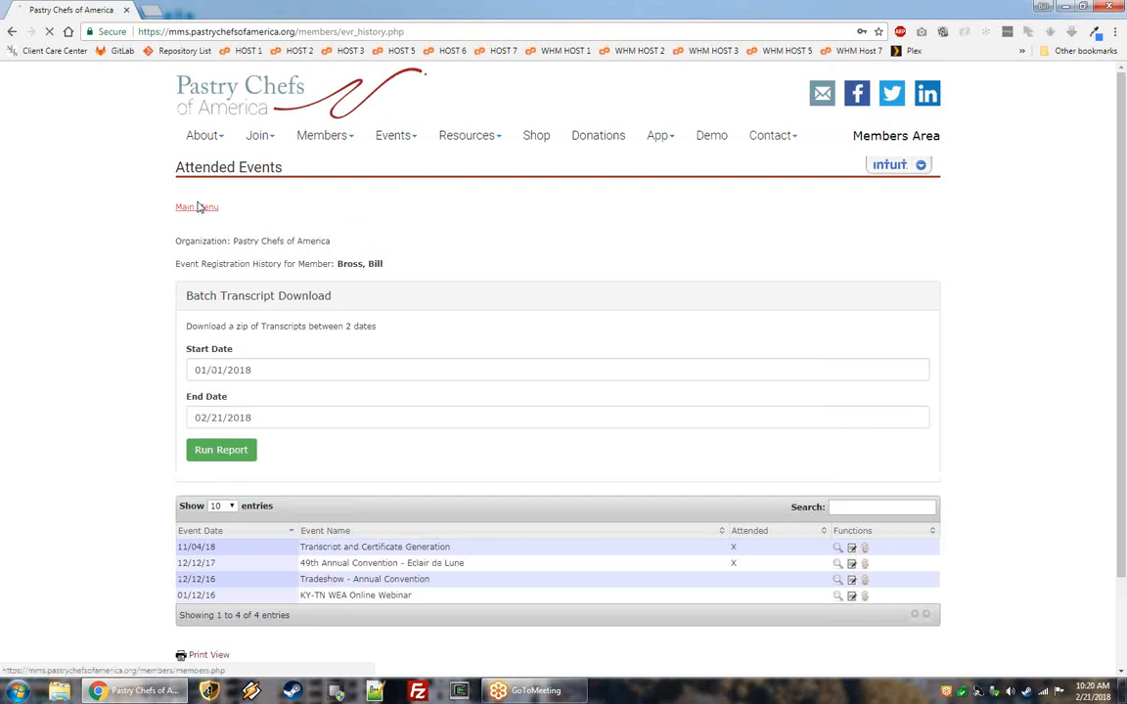